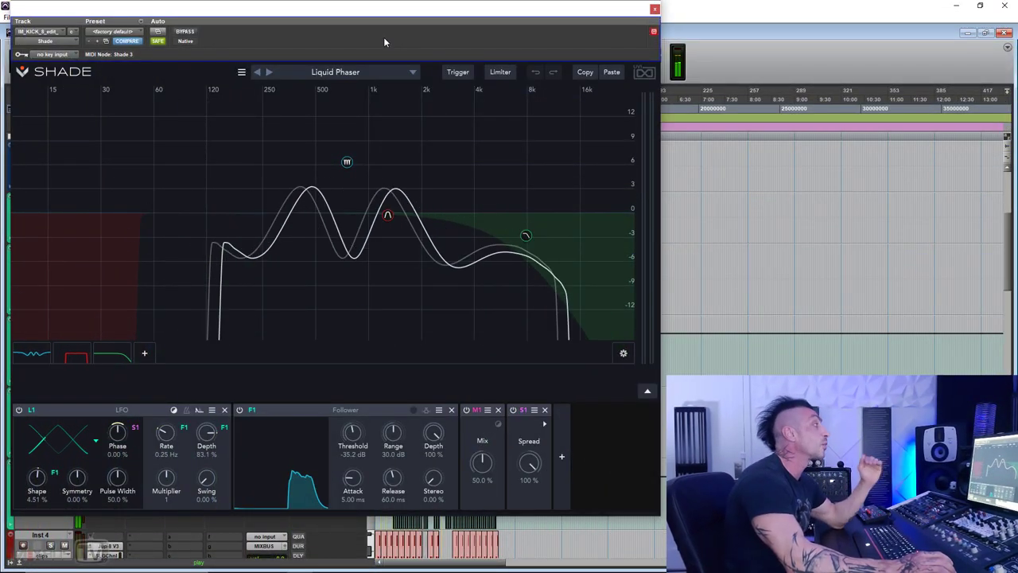
pyautogui.click(355, 73)
pyautogui.moveTo(362, 168)
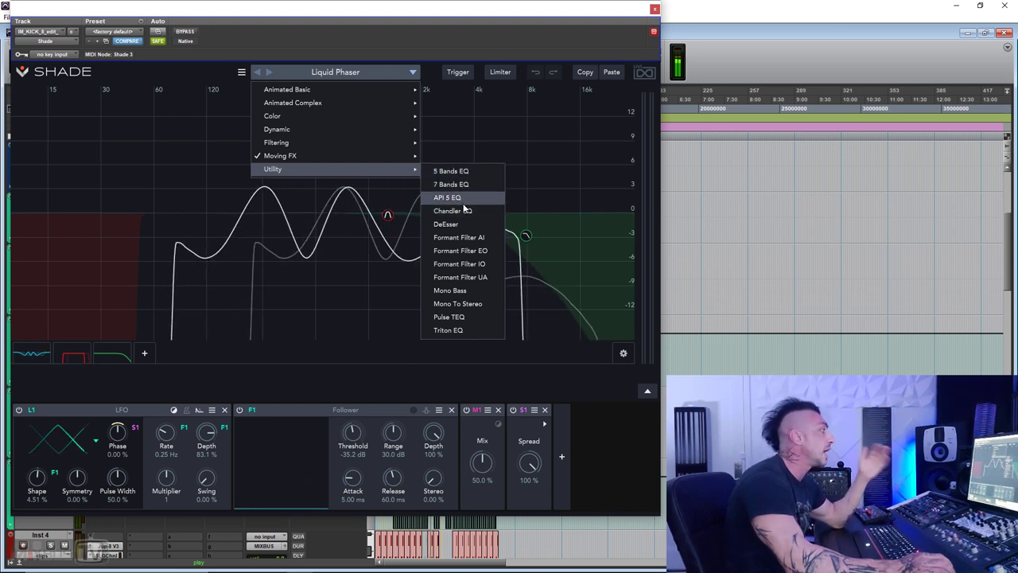
pyautogui.click(430, 54)
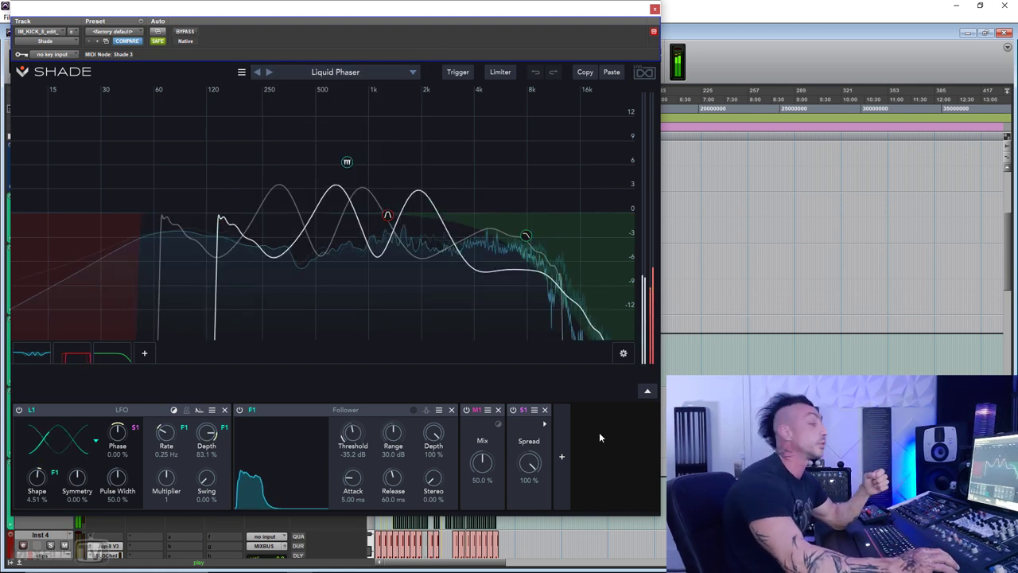
pyautogui.click(565, 432)
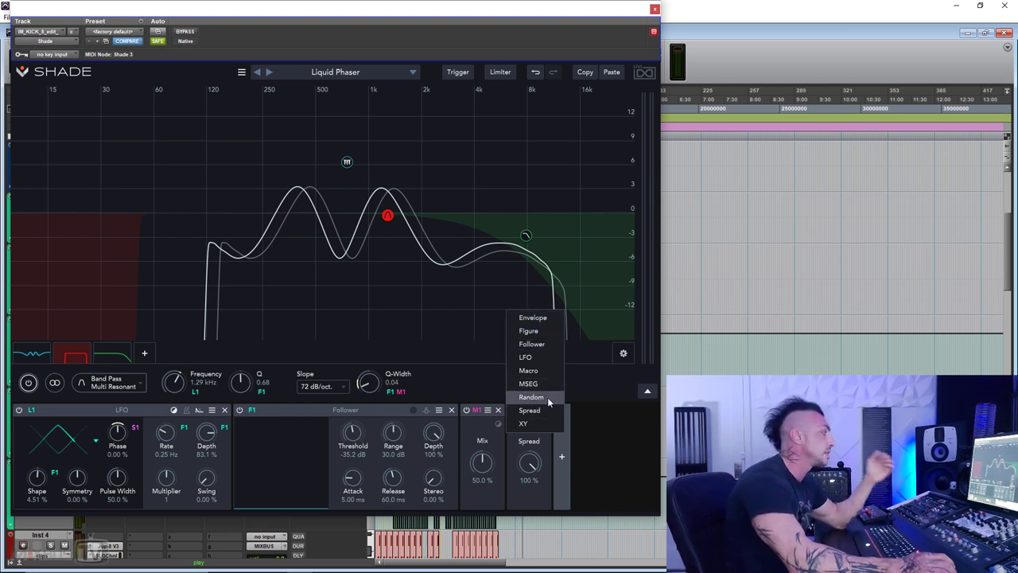
pyautogui.rightClick(388, 215)
pyautogui.moveTo(425, 313)
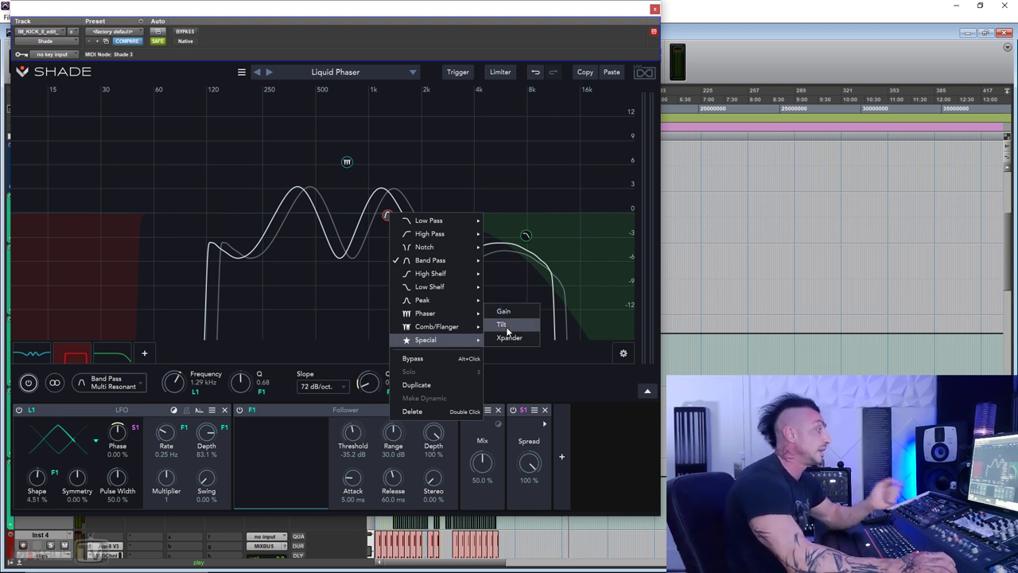
pyautogui.click(588, 433)
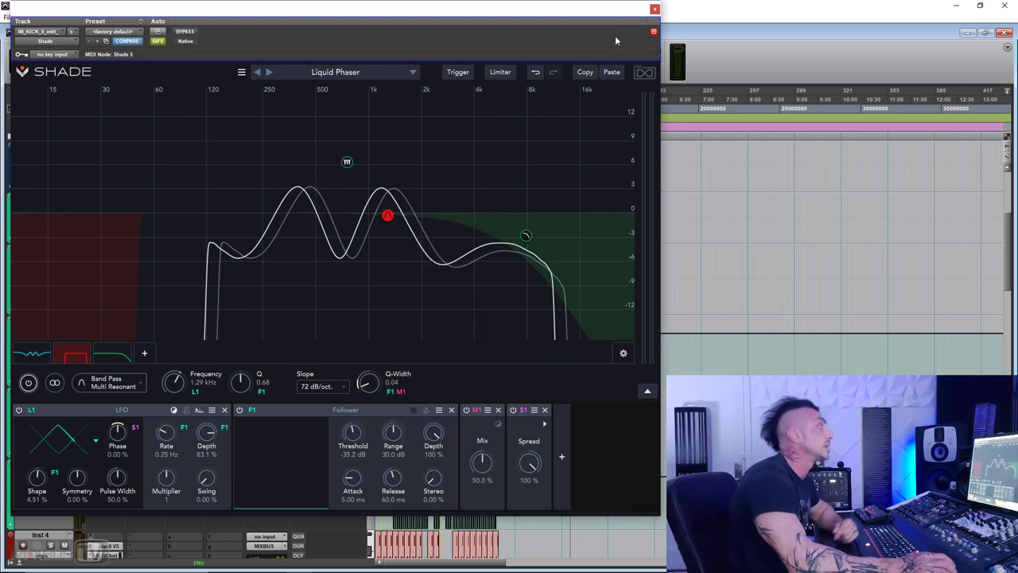
# Close the kick's Shade, zoom out to the whole session, and audition the kick and HARD SNARE Shade
pyautogui.click(653, 11)
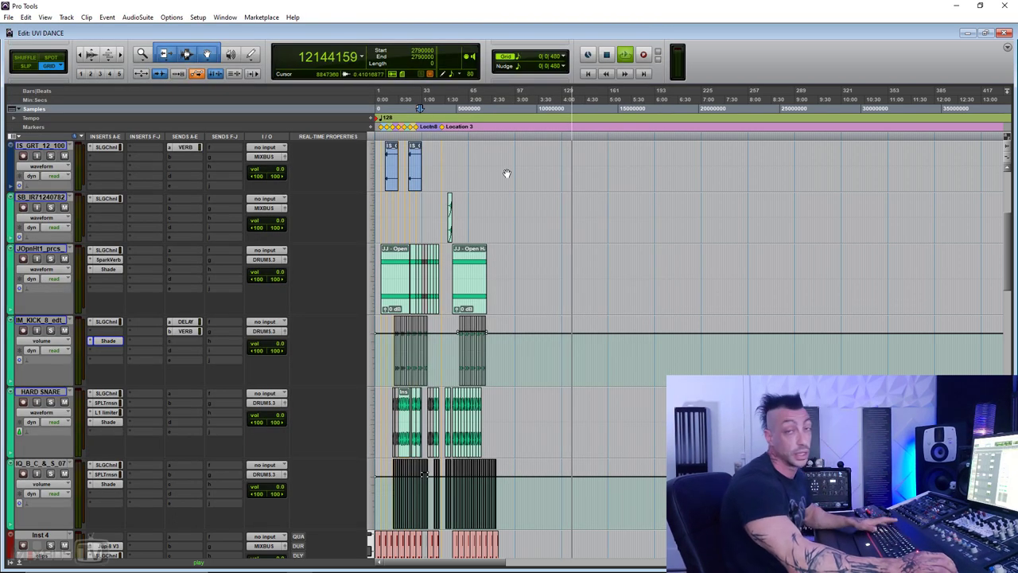
pyautogui.hotkey('alt', 'a')
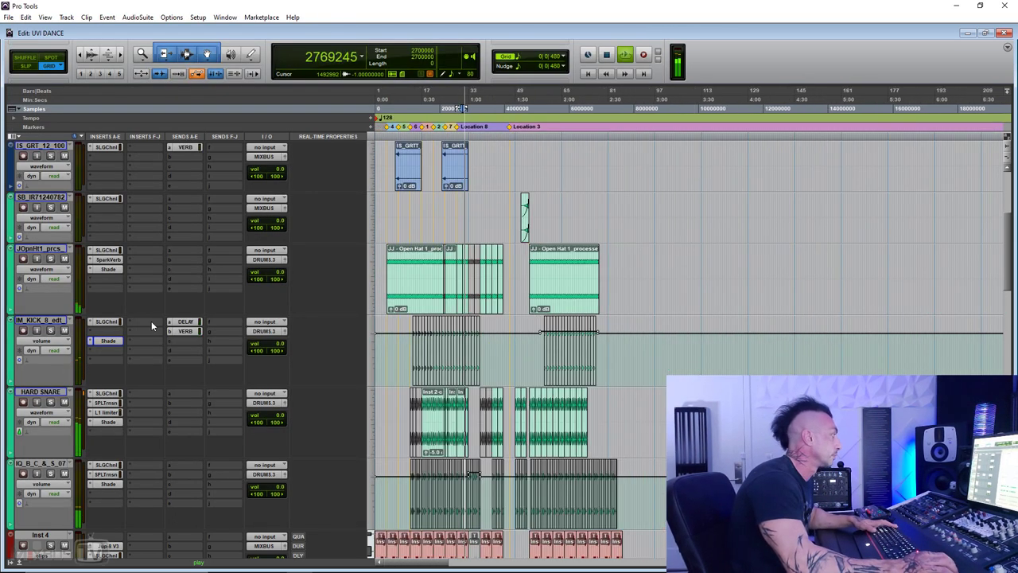
pyautogui.click(111, 340)
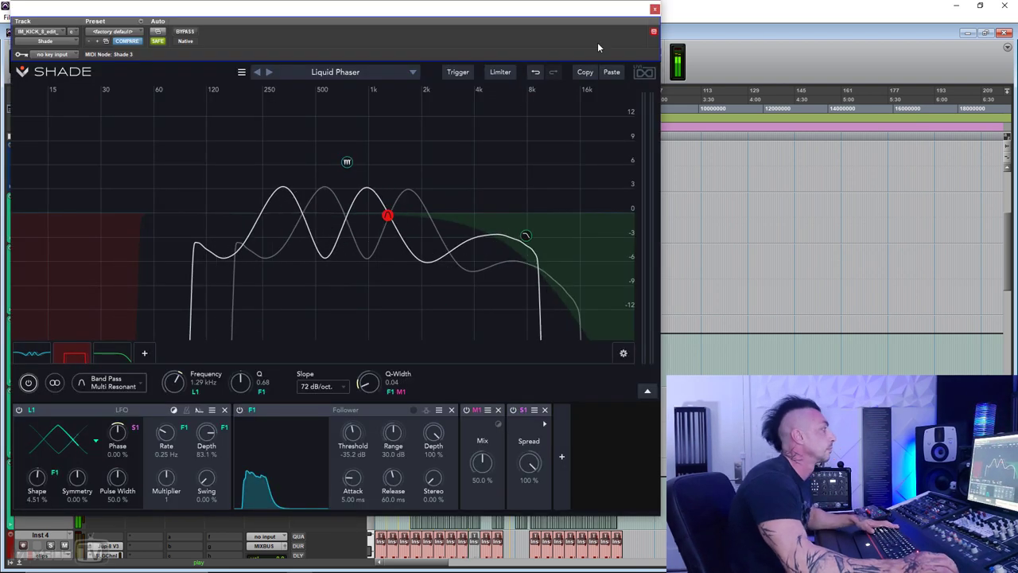
pyautogui.click(654, 12)
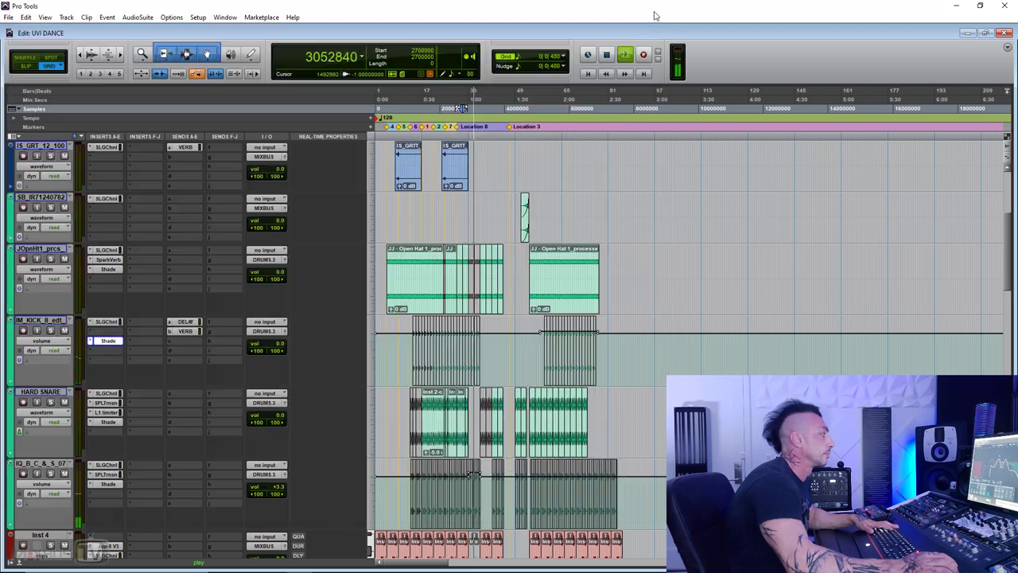
pyautogui.click(108, 421)
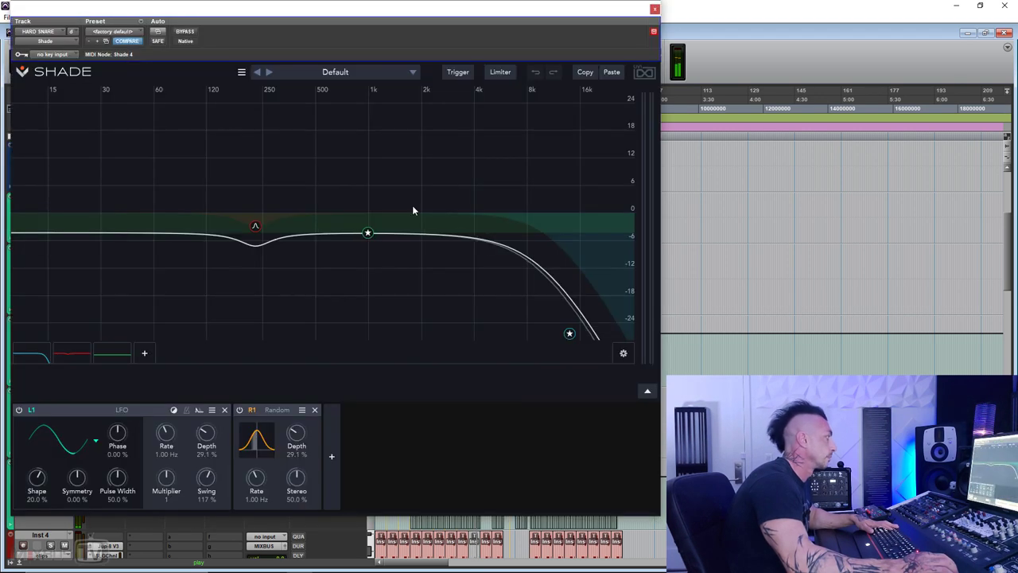
pyautogui.click(654, 12)
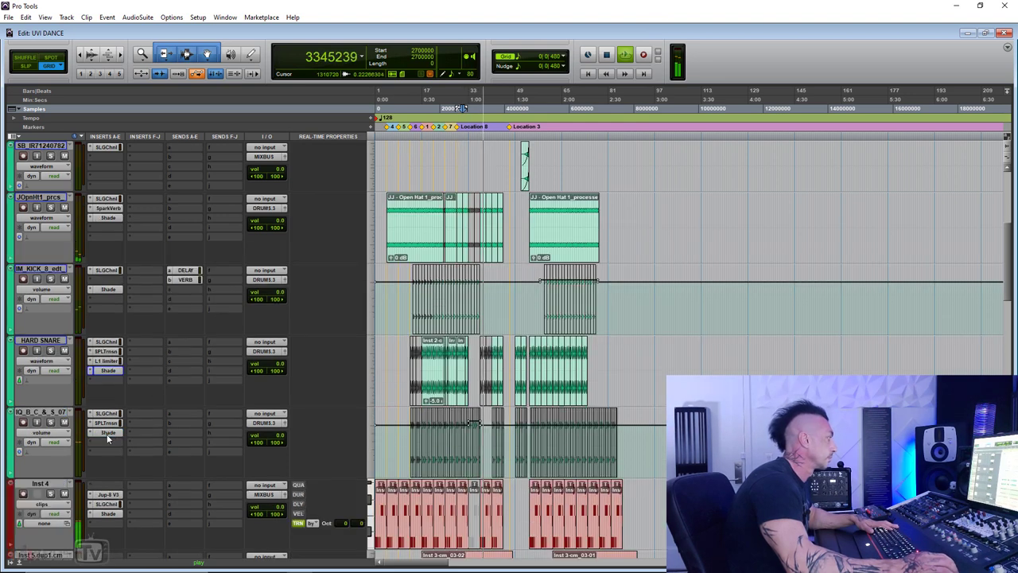
# Audition the Shade settings on the drum track and the Inst 4 track
pyautogui.click(109, 438)
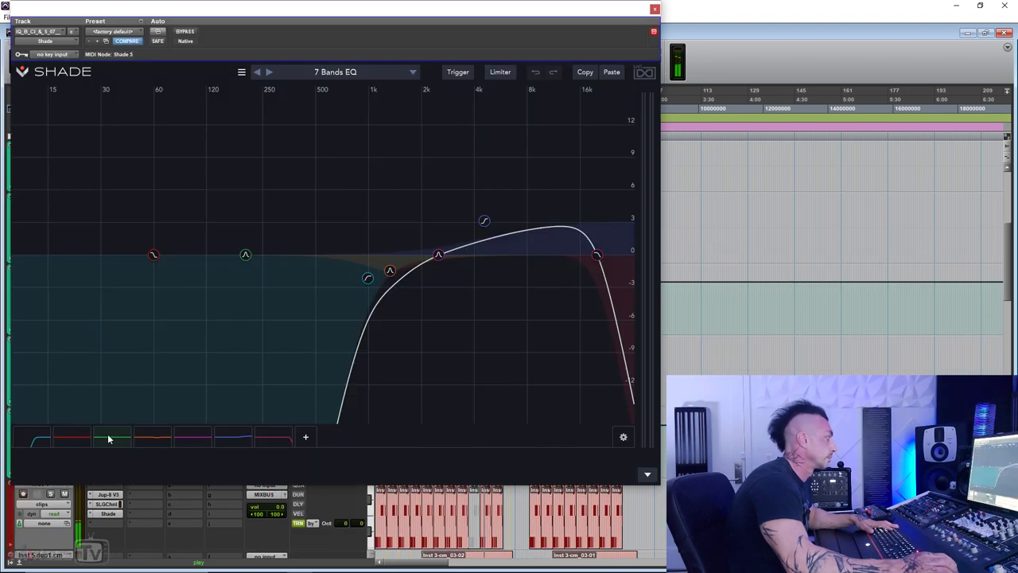
pyautogui.click(654, 10)
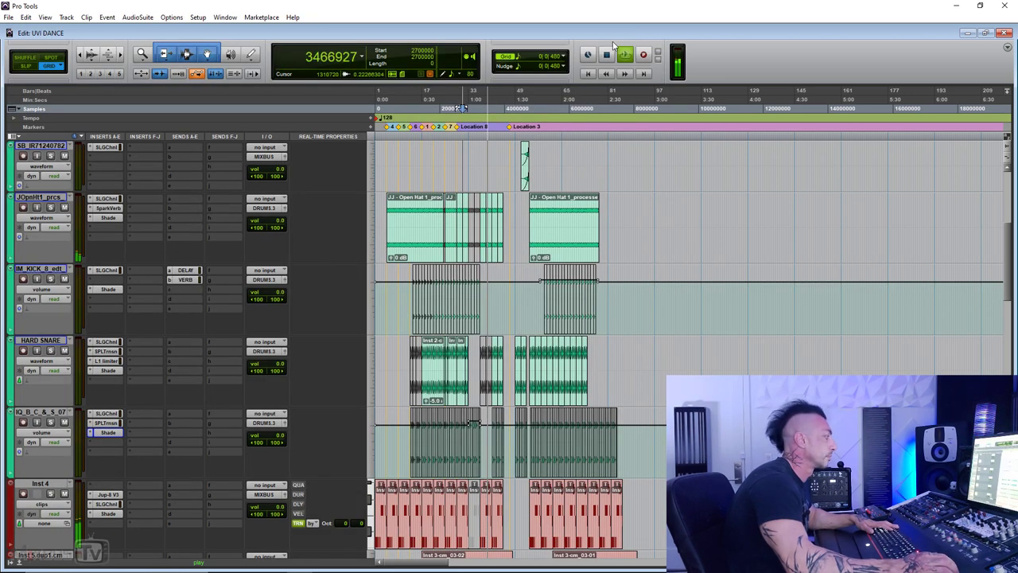
pyautogui.click(109, 513)
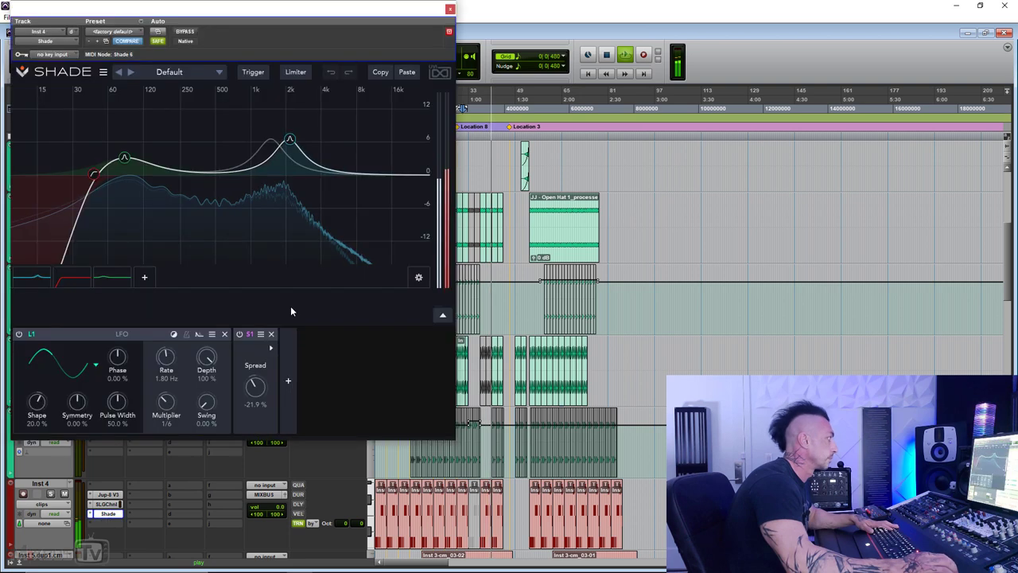
pyautogui.click(449, 11)
# Audition the Shade settings on the top kick track and the open-hat track
pyautogui.scroll(3, 124, 350)
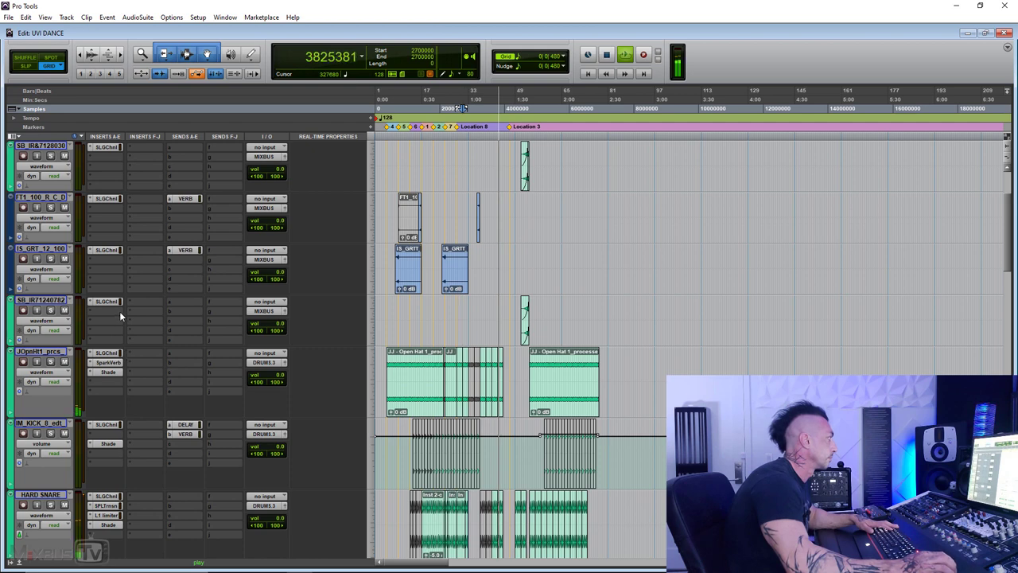
pyautogui.scroll(2, 120, 316)
pyautogui.click(108, 167)
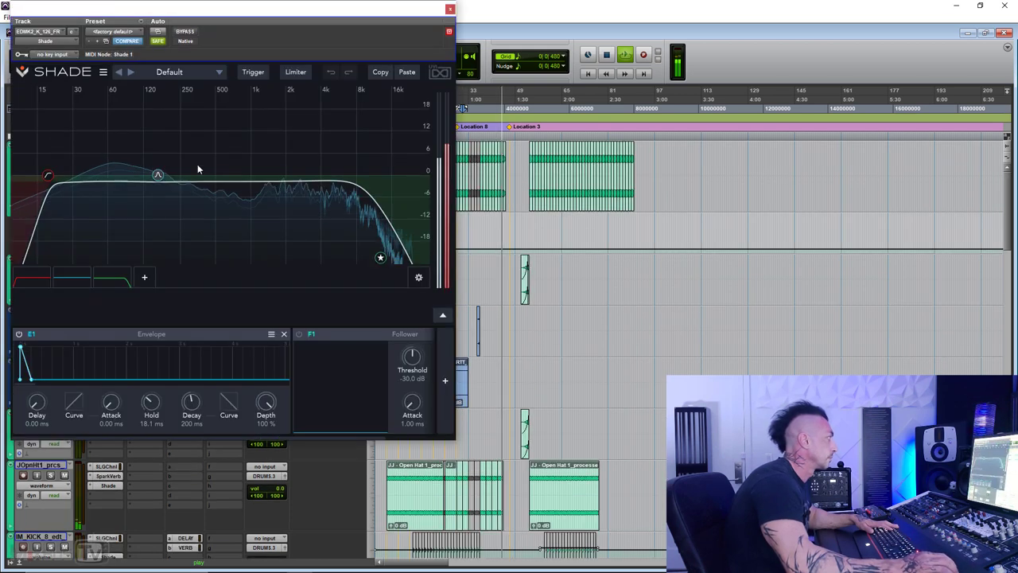
pyautogui.click(449, 10)
pyautogui.scroll(-2, 151, 315)
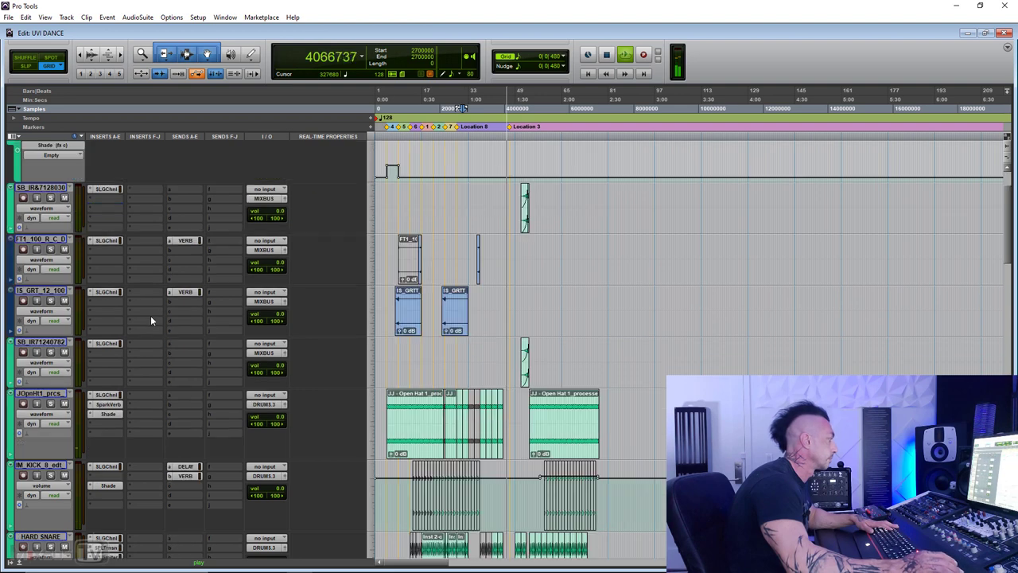
pyautogui.click(107, 414)
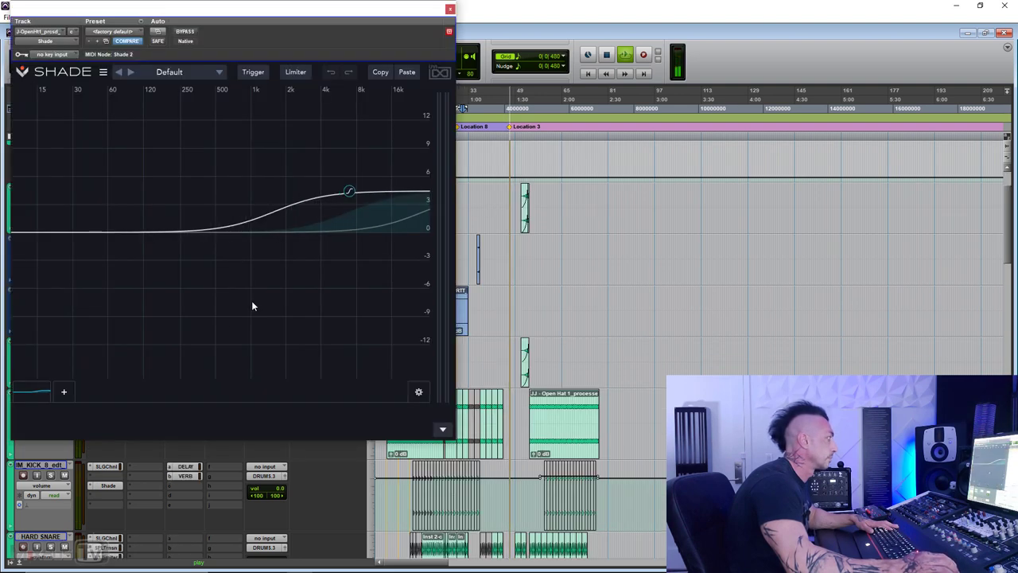
pyautogui.click(449, 9)
# Recheck the kick, HARD SNARE and Inst 4 Shade settings, ending back in the Edit window
pyautogui.scroll(-2, 302, 222)
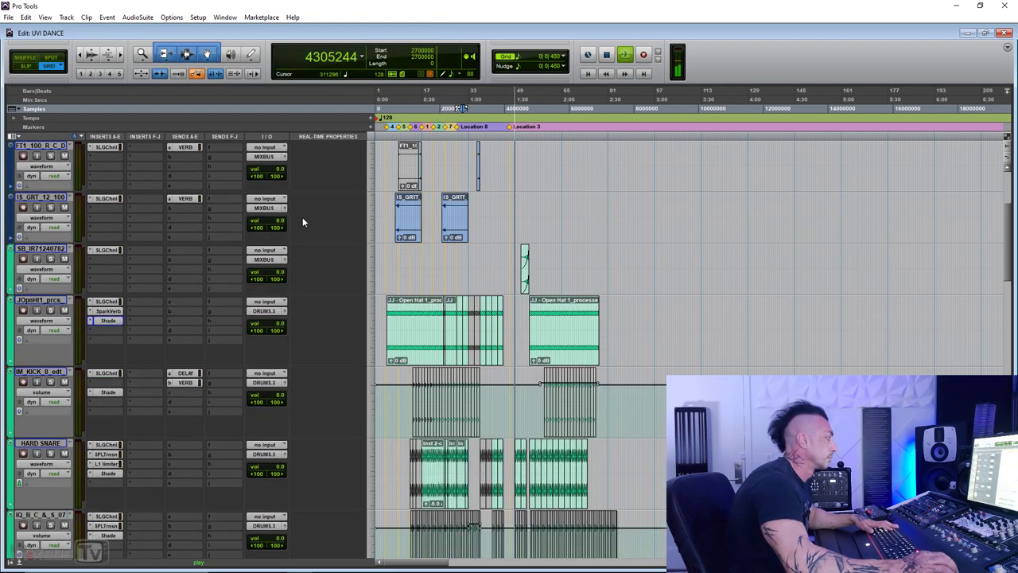
pyautogui.scroll(-1, 303, 221)
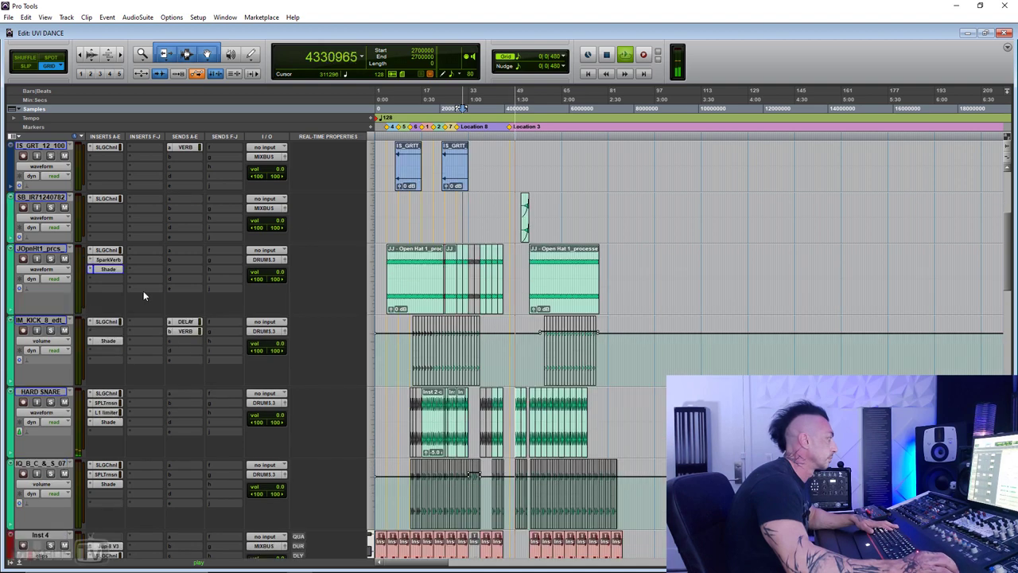
pyautogui.click(111, 341)
pyautogui.click(653, 10)
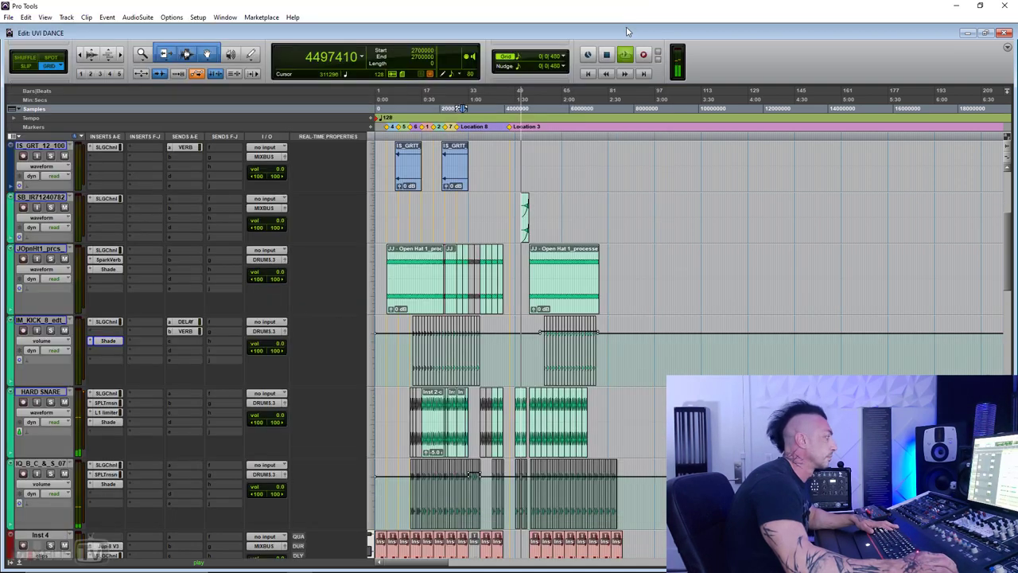
pyautogui.click(108, 422)
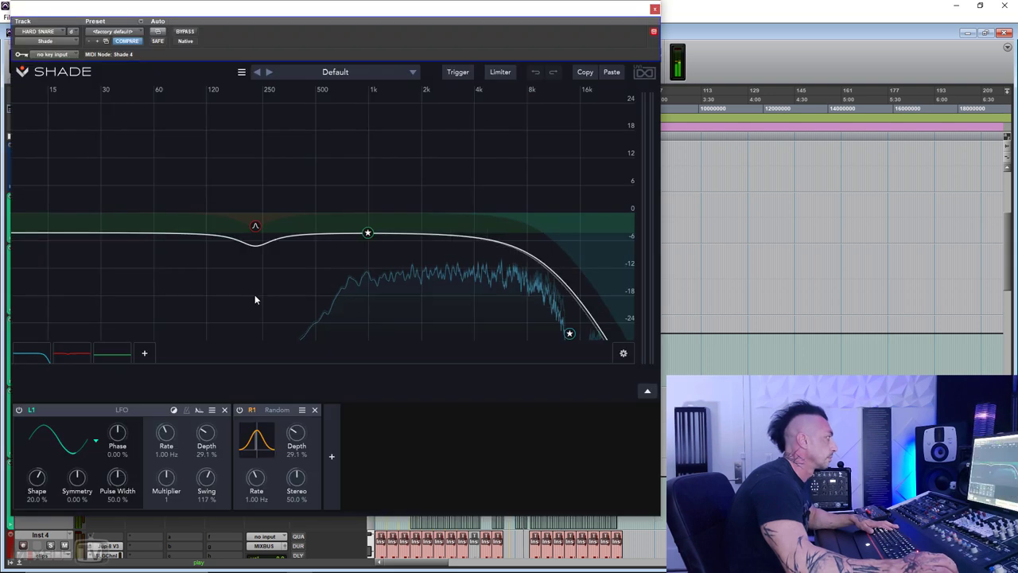
pyautogui.click(656, 10)
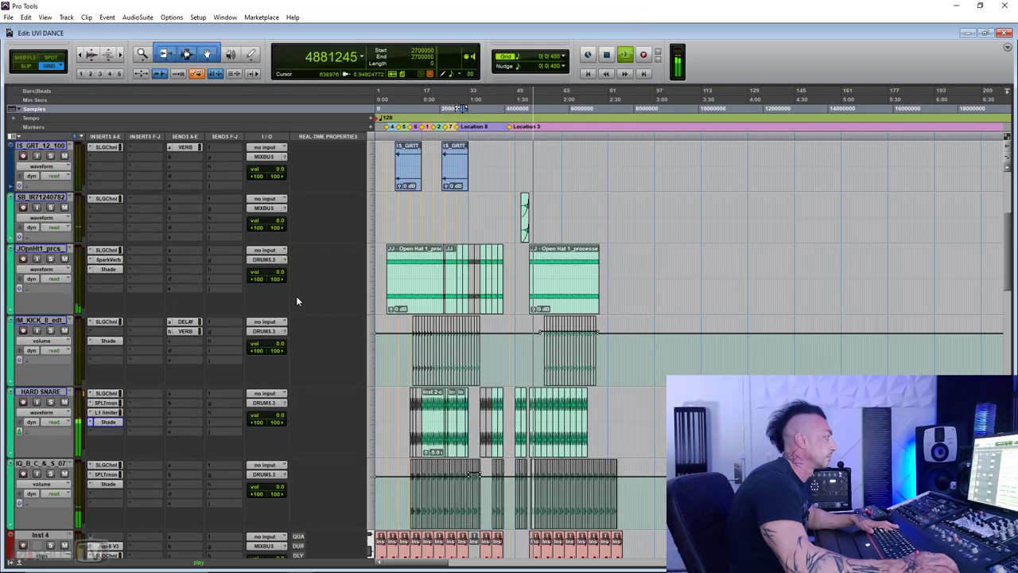
pyautogui.scroll(-4, 270, 310)
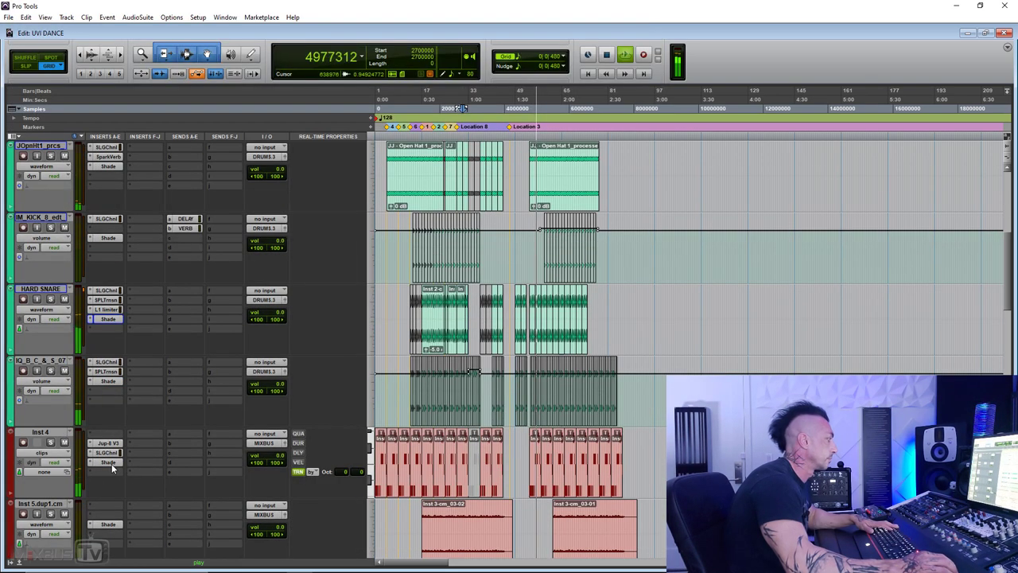
pyautogui.click(108, 462)
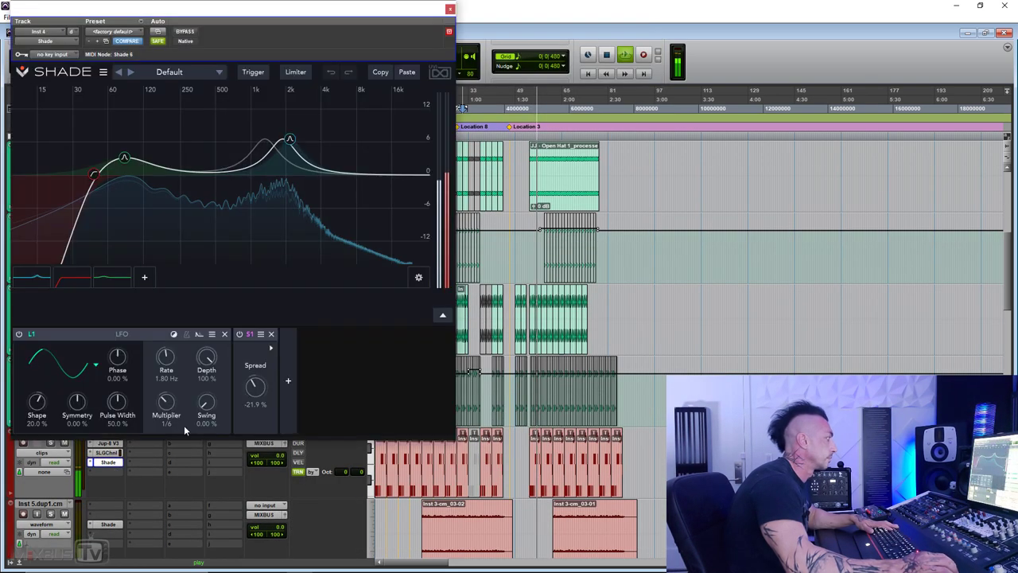
pyautogui.click(449, 10)
pyautogui.scroll(-5, 329, 247)
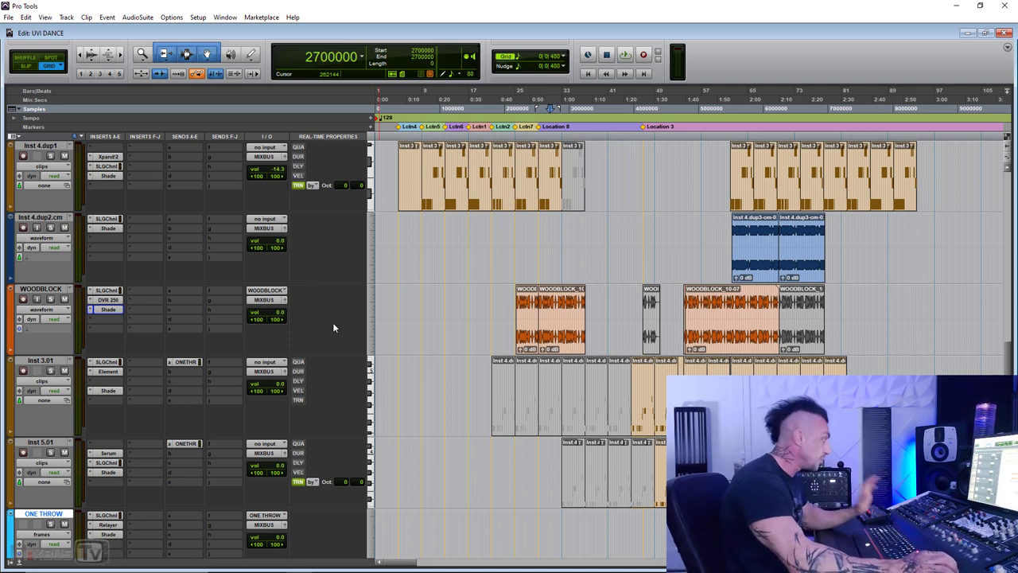
# Solo Inst 4, play it briefly, stop, and unsolo it
pyautogui.scroll(-5, 333, 326)
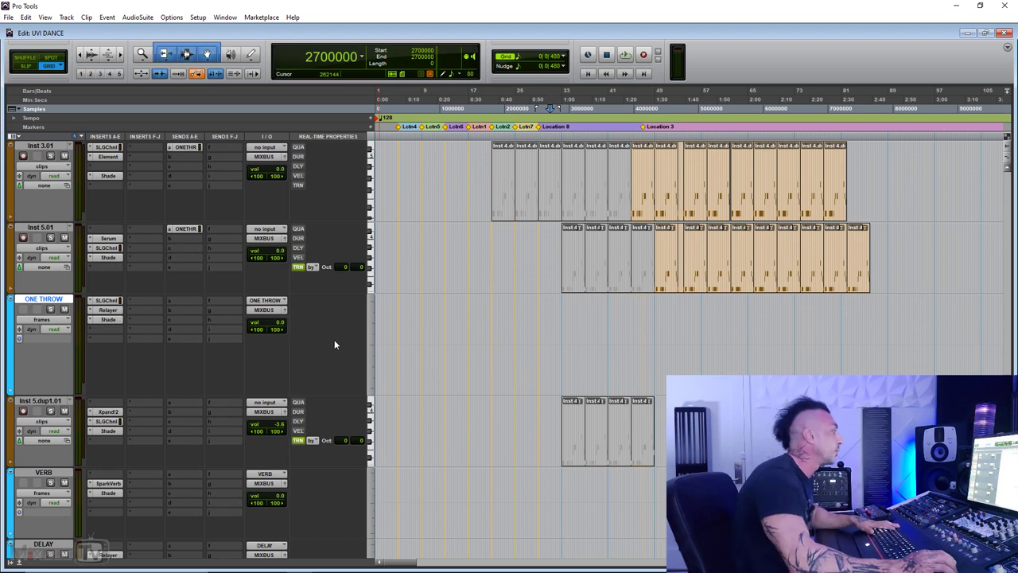
pyautogui.scroll(-10, 335, 343)
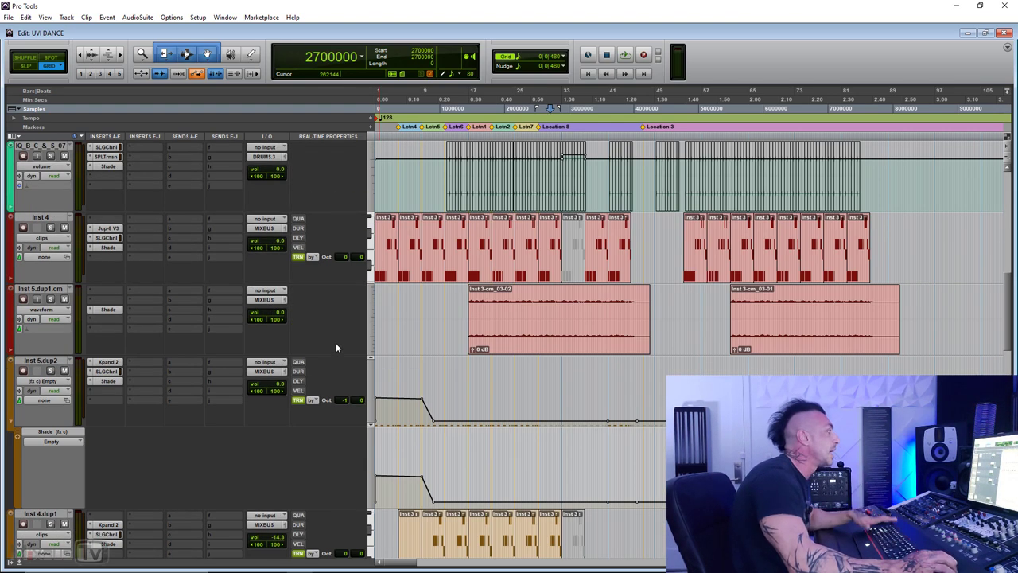
pyautogui.scroll(10, 335, 343)
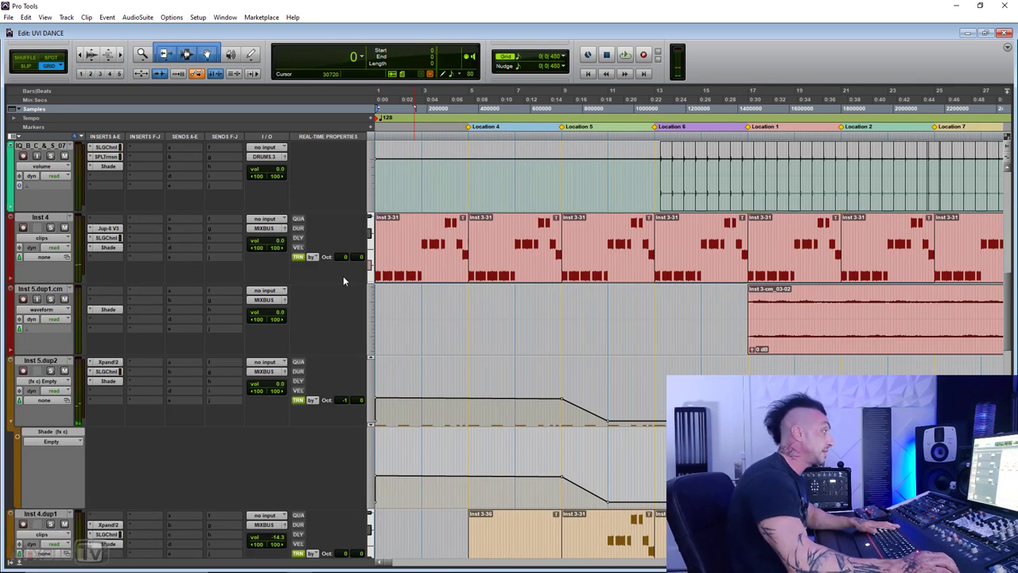
pyautogui.click(51, 229)
pyautogui.press('space')
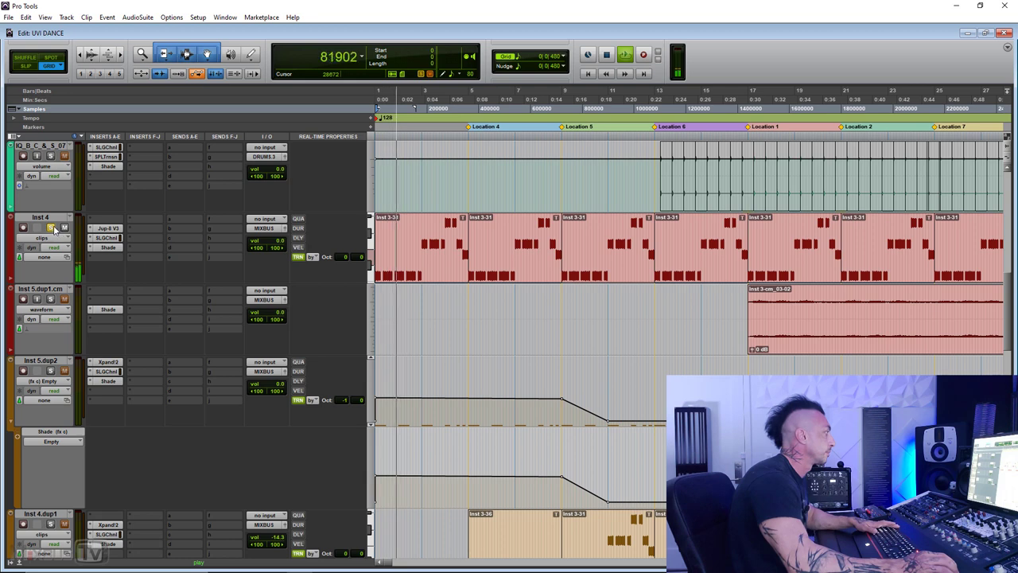
pyautogui.press('space')
pyautogui.click(51, 228)
# Switch Inst 5.dup2 to show its MIDI clips and zoom the timeline out
pyautogui.scroll(-3, 65, 257)
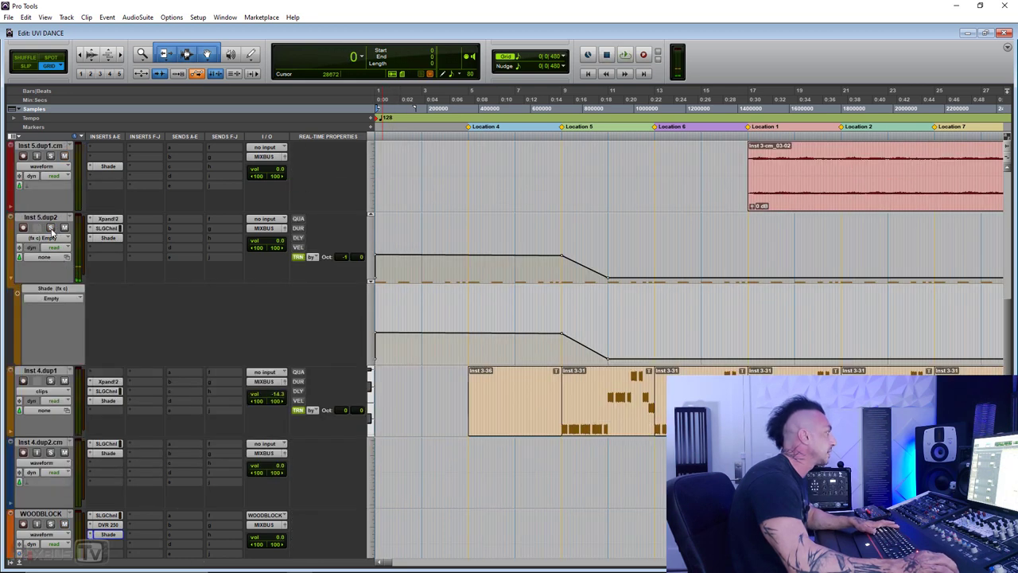
pyautogui.click(49, 238)
pyautogui.click(87, 246)
pyautogui.hotkey('ctrl', '[')
pyautogui.scroll(3, 214, 329)
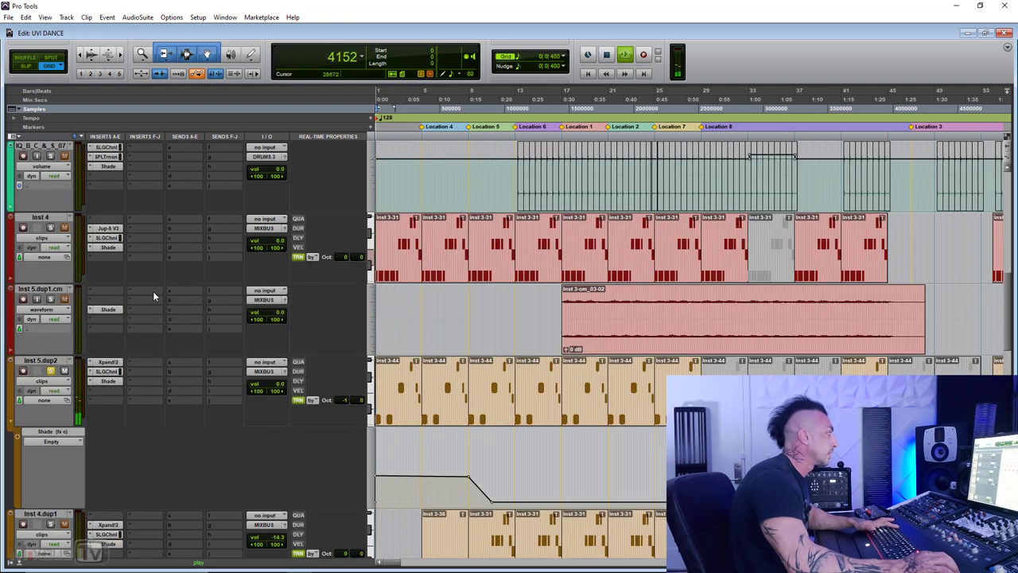
# Arrange the Inst 4 and Inst 5.dup2 Shade windows side by side and start playback
pyautogui.click(108, 246)
pyautogui.moveTo(285, 23); pyautogui.dragTo(551, 7)
pyautogui.click(173, 252)
pyautogui.moveTo(367, 20); pyautogui.dragTo(621, 89)
pyautogui.click(520, 10)
pyautogui.moveTo(520, 10); pyautogui.dragTo(286, 4)
pyautogui.moveTo(495, 86); pyautogui.dragTo(689, 11)
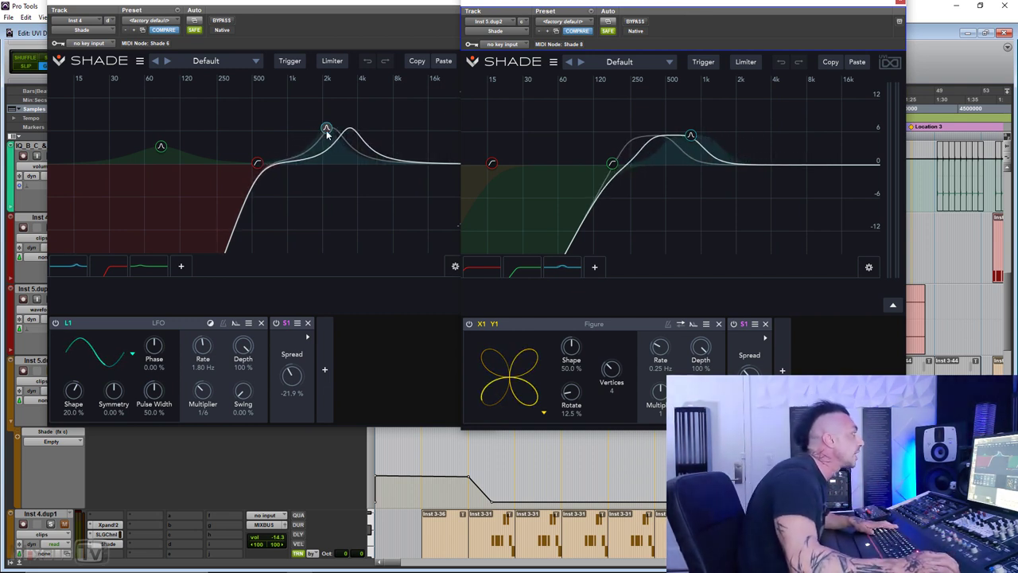
pyautogui.moveTo(579, 15); pyautogui.dragTo(646, 4)
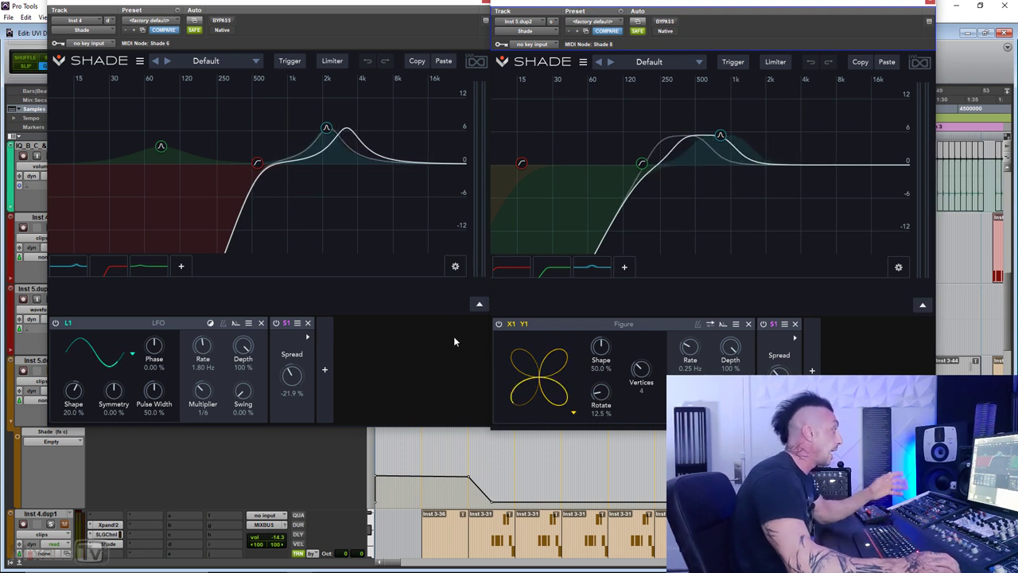
pyautogui.press('space')
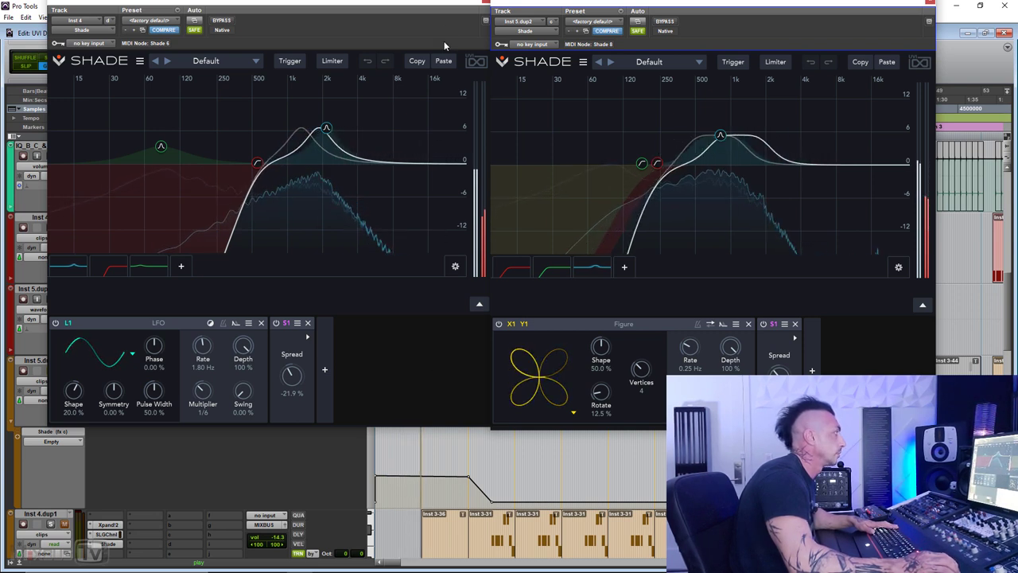
pyautogui.moveTo(444, 25); pyautogui.dragTo(476, 29)
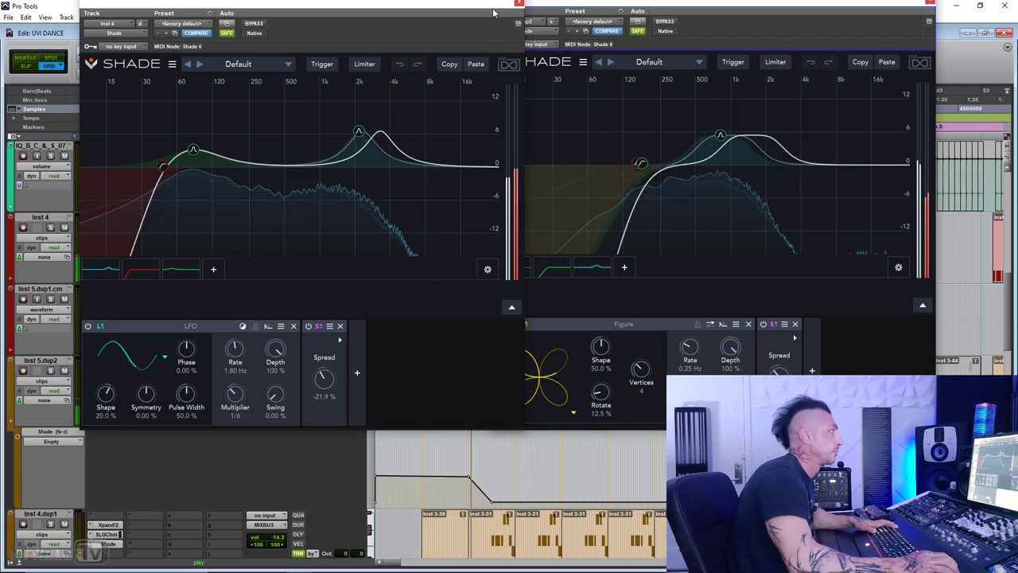
# Solo Inst 4, A/B its filter with bypass, and inspect the 553 Hz and 2.16 kHz bands
pyautogui.hotkey('shift', 's')
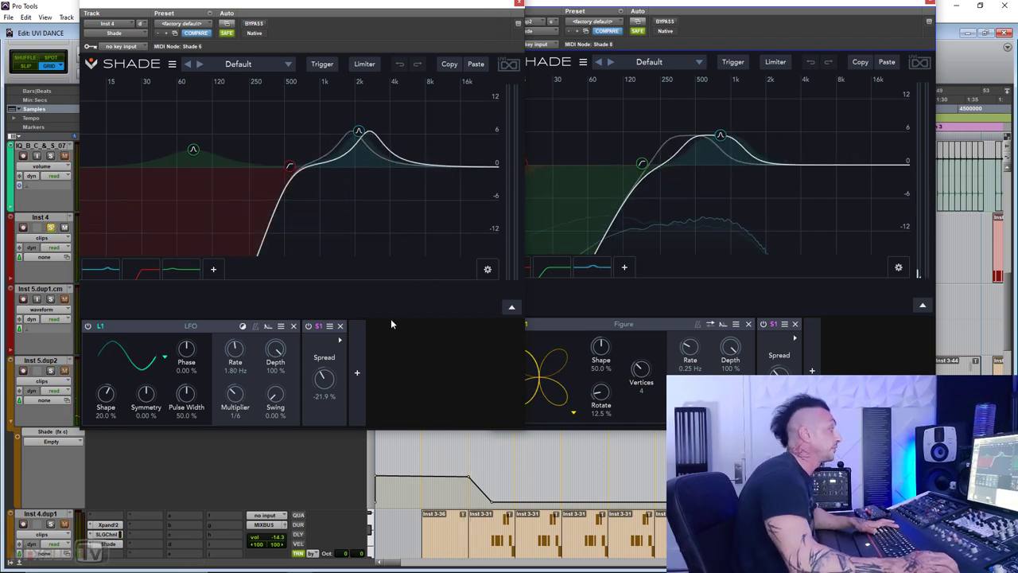
pyautogui.press('space')
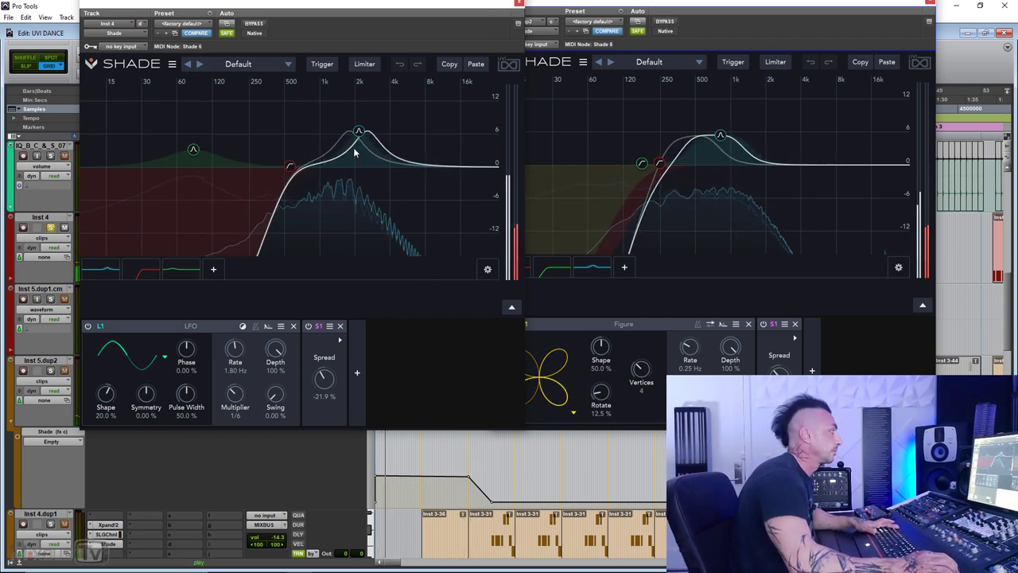
pyautogui.click(256, 24)
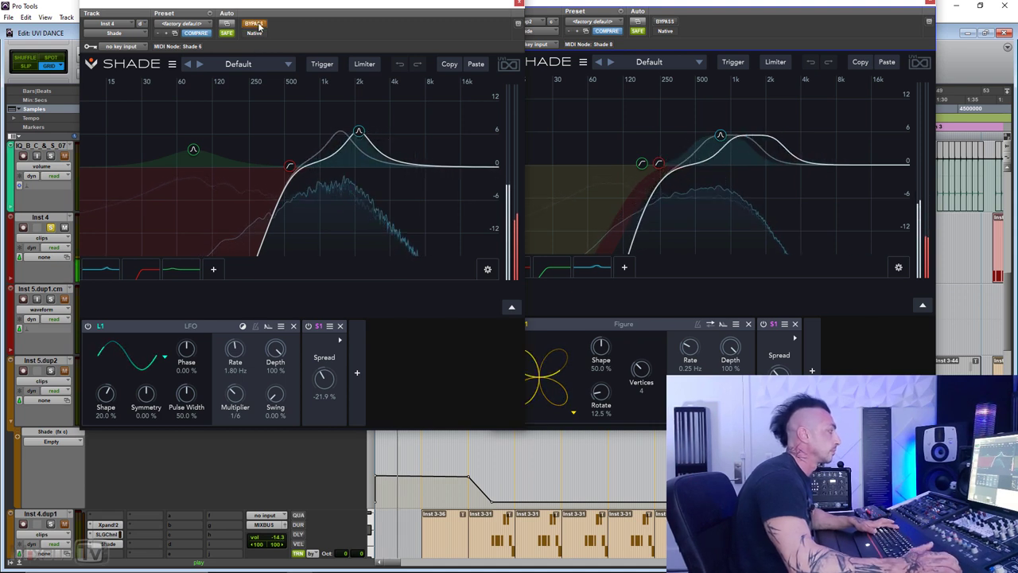
pyautogui.click(256, 24)
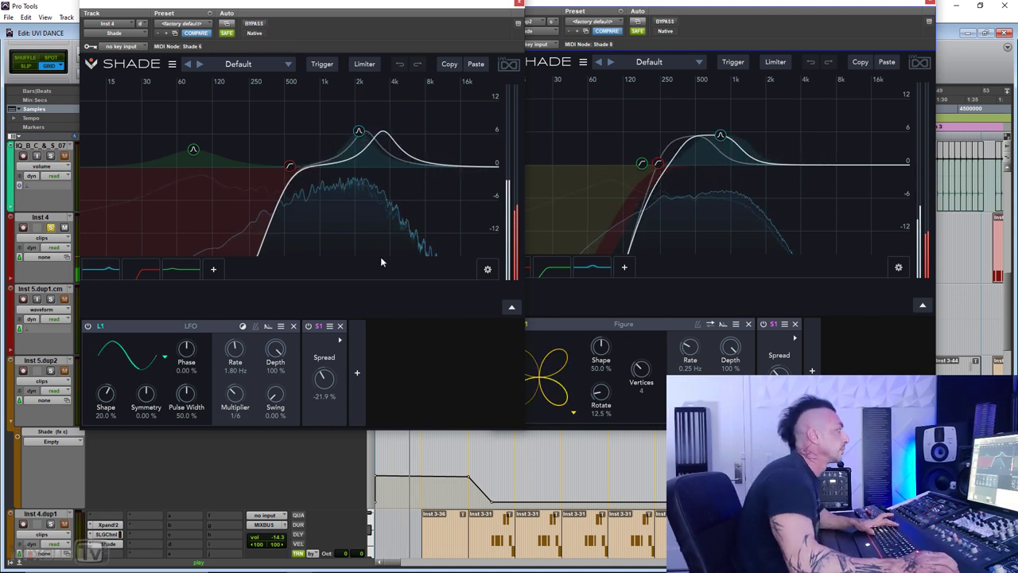
pyautogui.press('space')
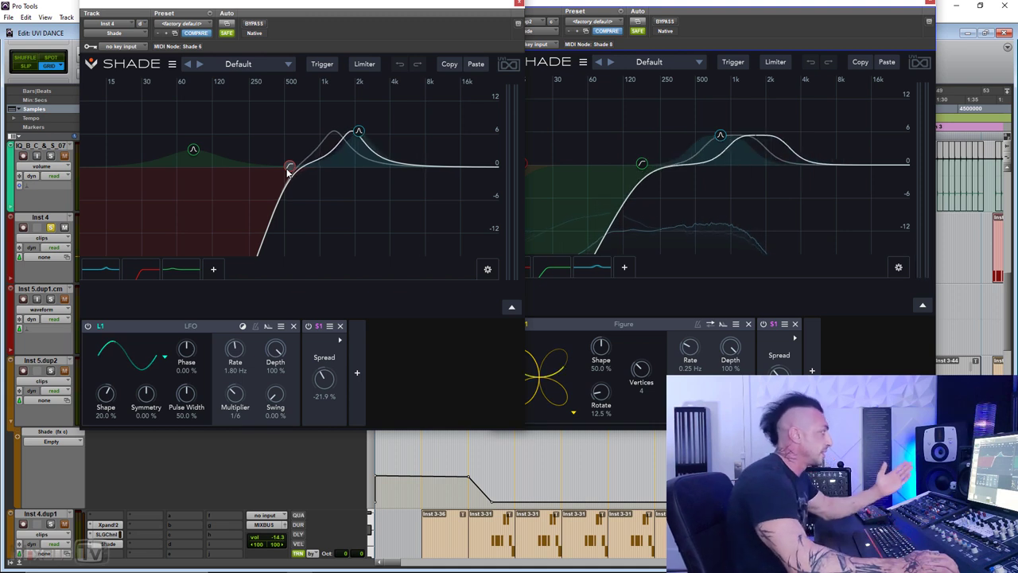
pyautogui.click(288, 169)
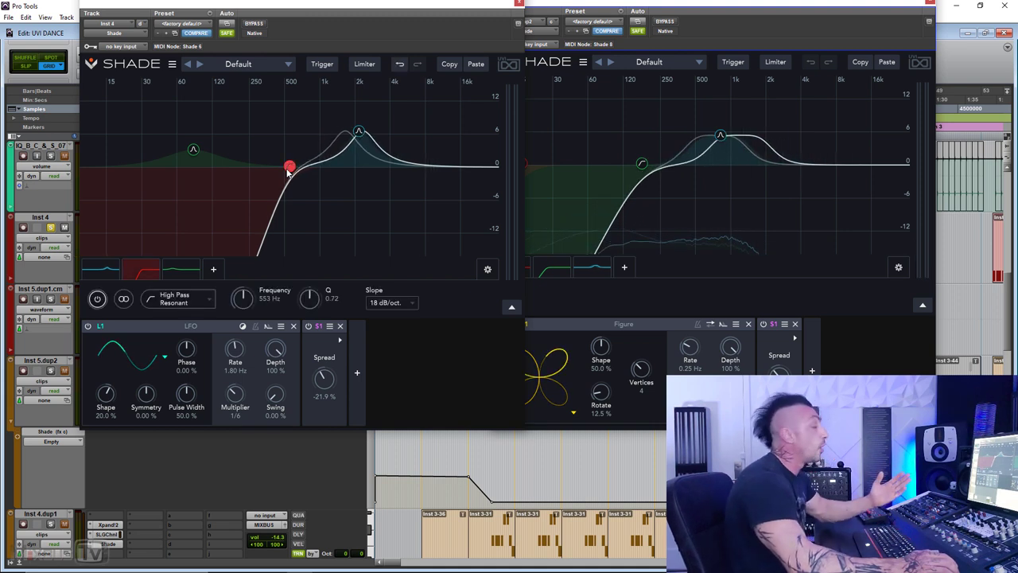
pyautogui.click(362, 133)
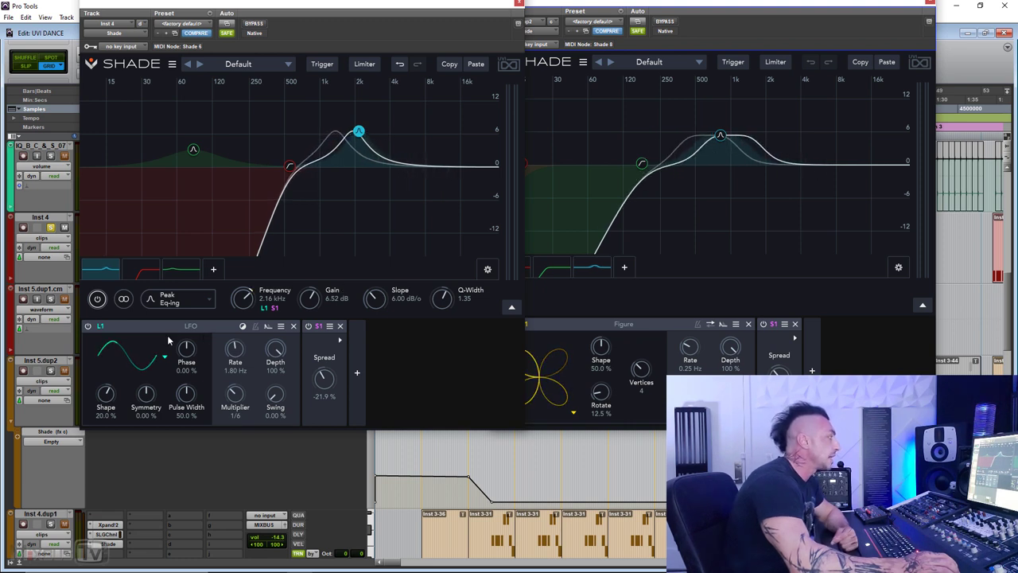
# Switch Inst 5.dup2's Figure modulator to the flower shape
pyautogui.click(357, 371)
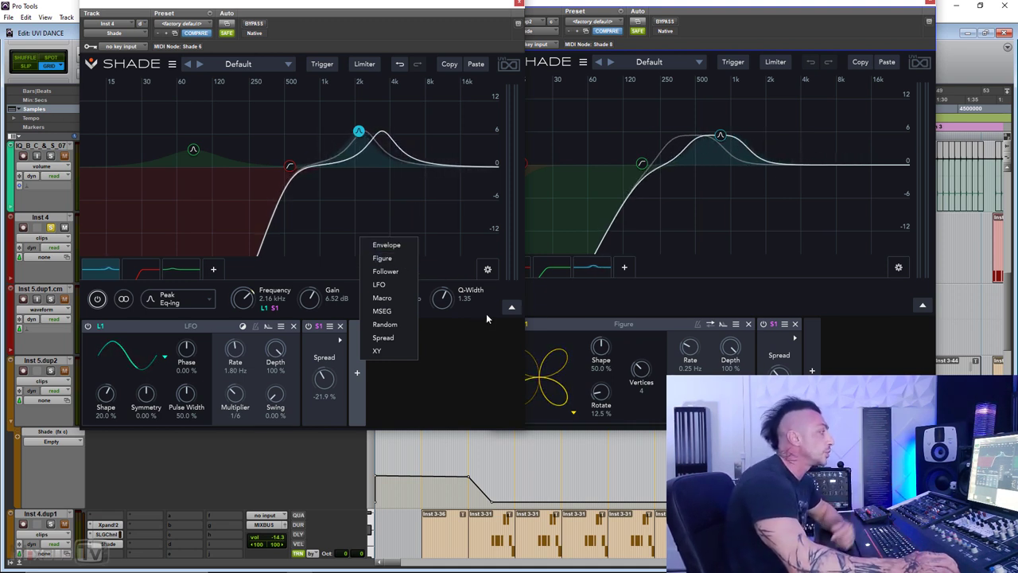
pyautogui.click(580, 307)
pyautogui.click(859, 353)
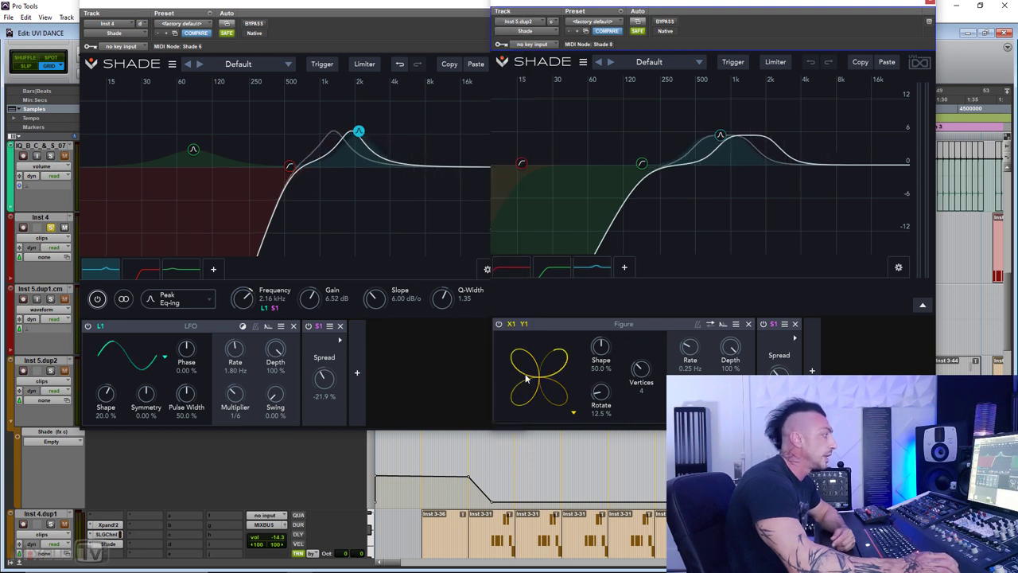
pyautogui.click(574, 413)
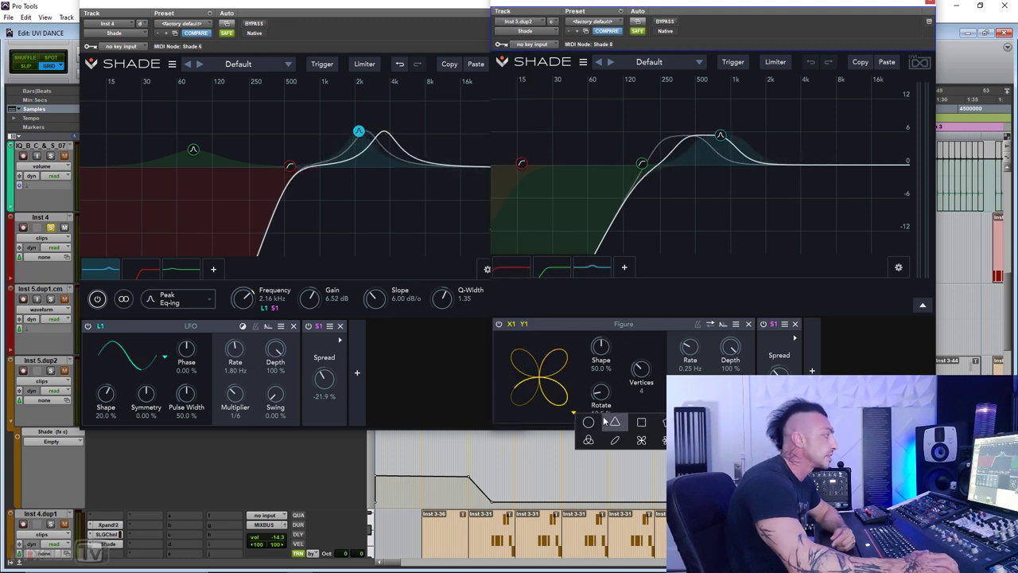
pyautogui.click(663, 440)
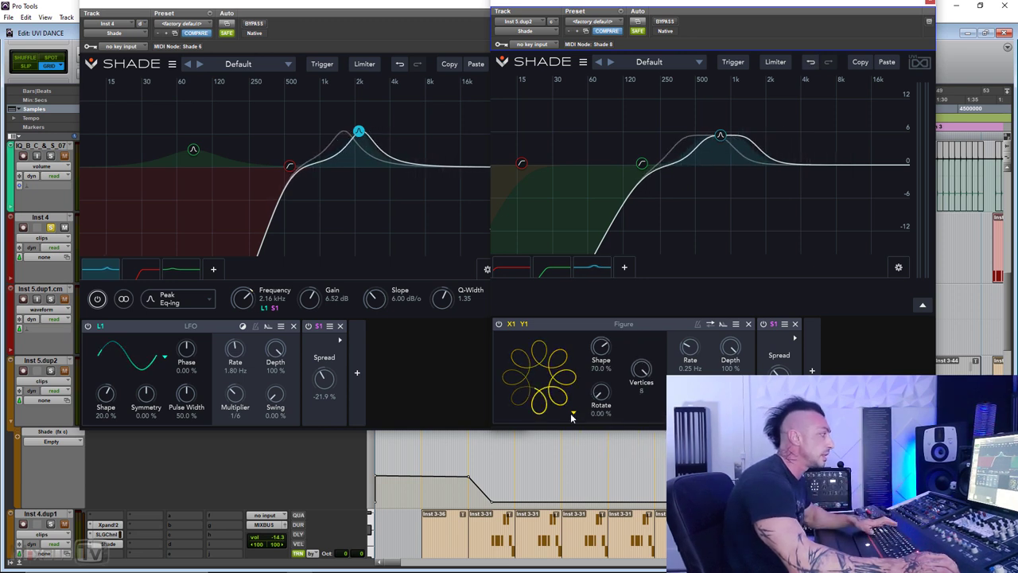
# Try a Random modulator on Inst 4, remove it, and expand the Spread modulator
pyautogui.click(357, 372)
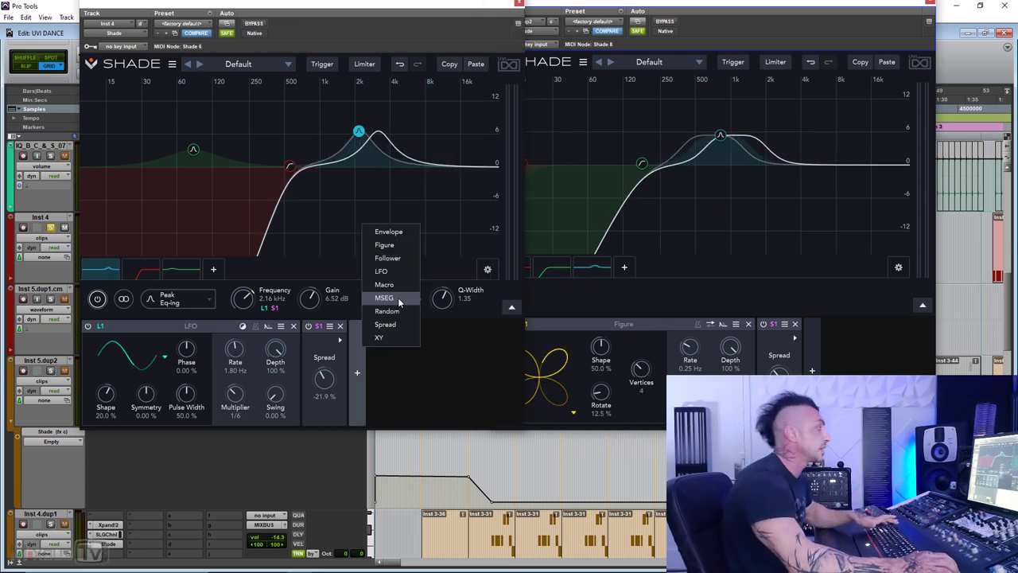
pyautogui.click(387, 311)
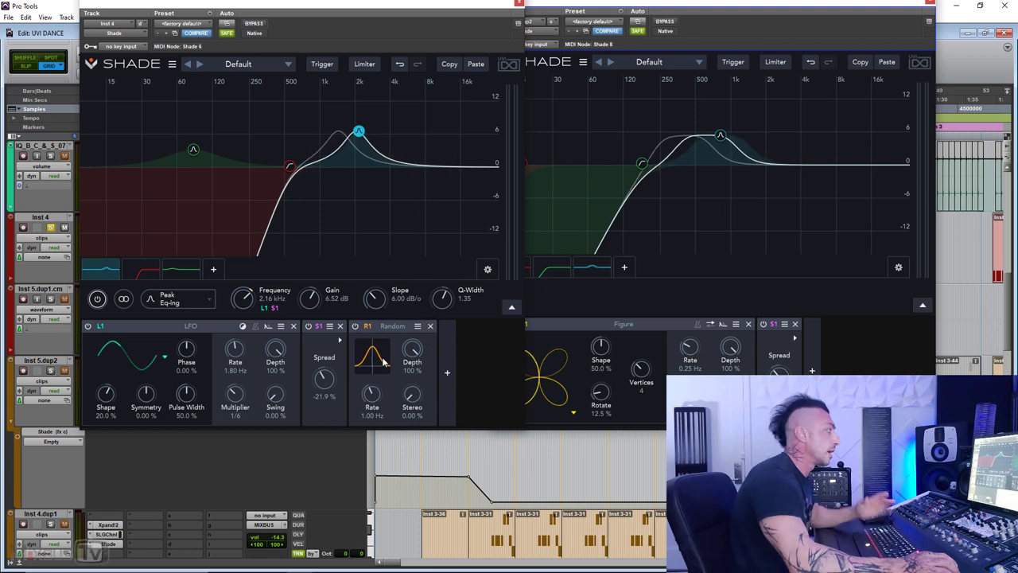
pyautogui.click(430, 325)
pyautogui.click(357, 372)
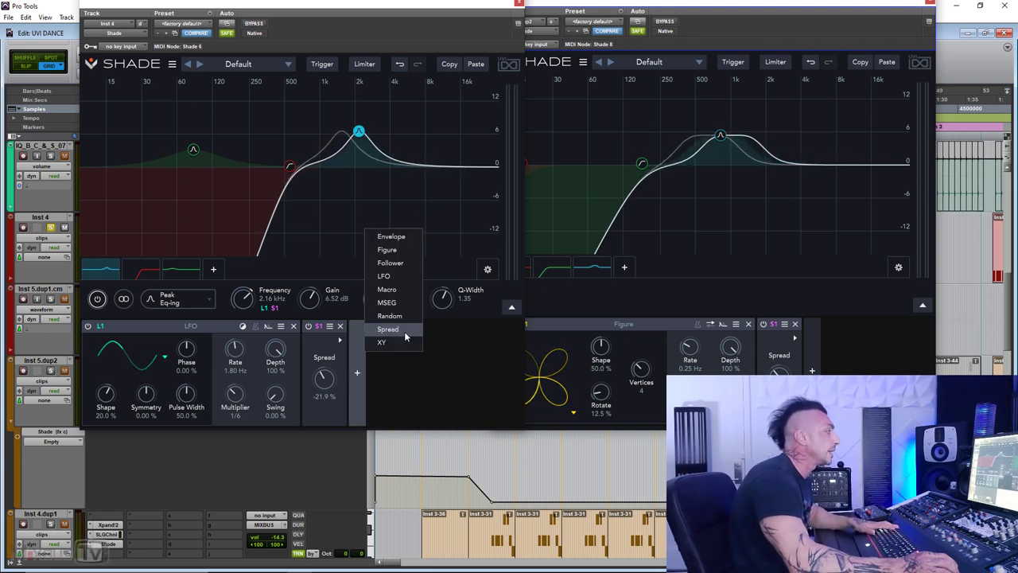
pyautogui.click(340, 341)
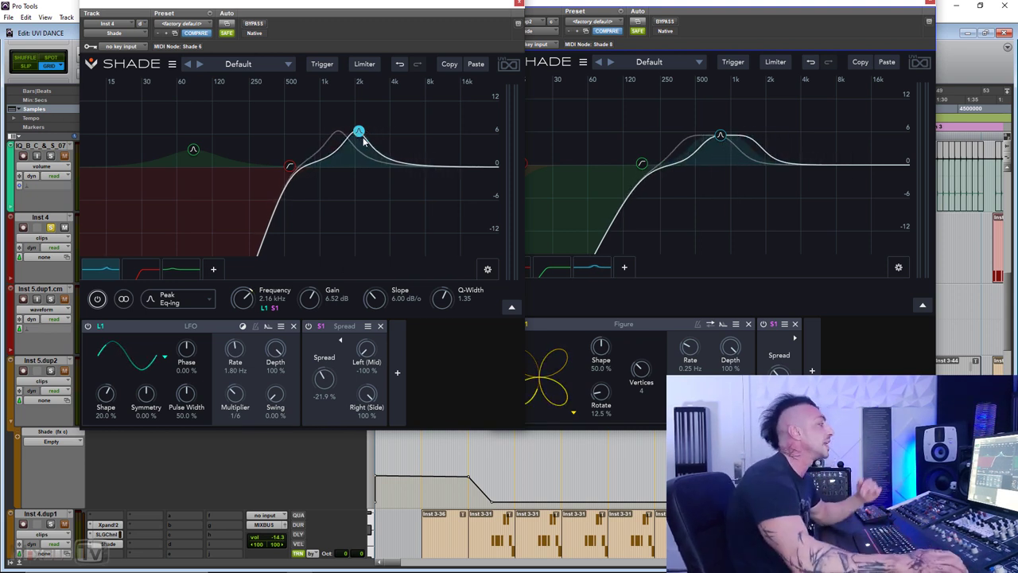
pyautogui.click(397, 372)
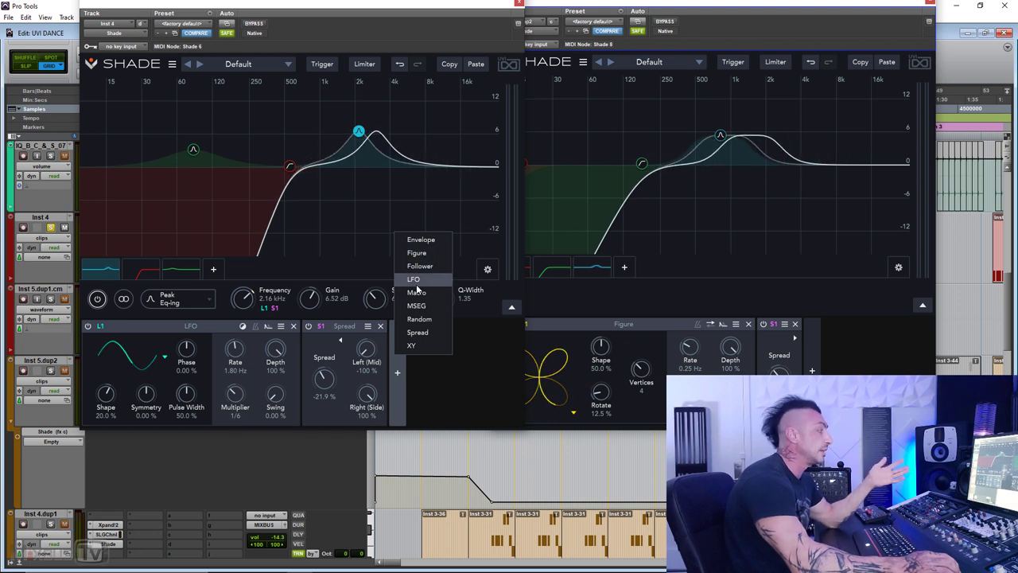
pyautogui.click(437, 380)
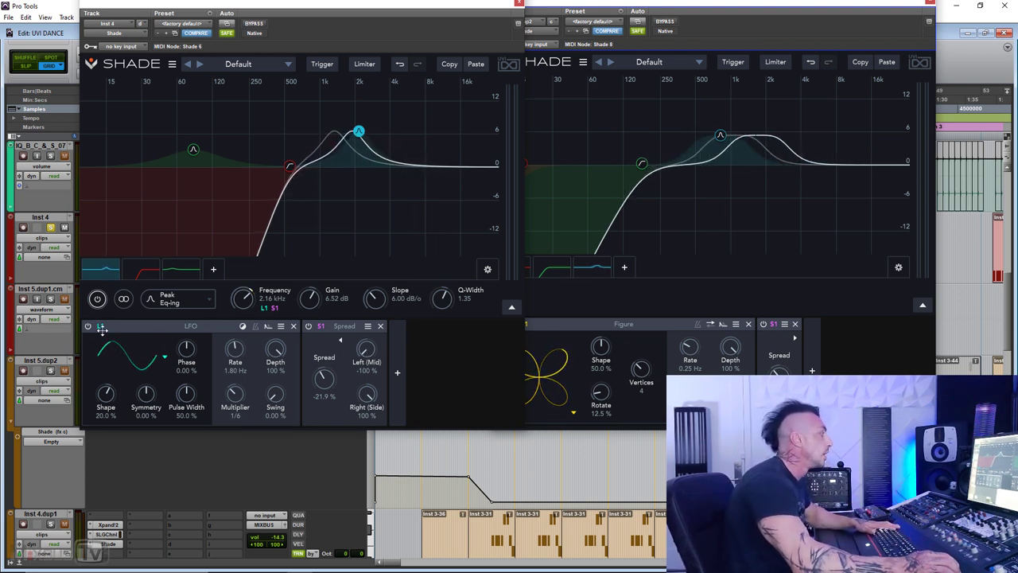
# Route Inst 4's LFO to the peak band Gain and compare with bypass during playback
pyautogui.moveTo(100, 326); pyautogui.dragTo(312, 302)
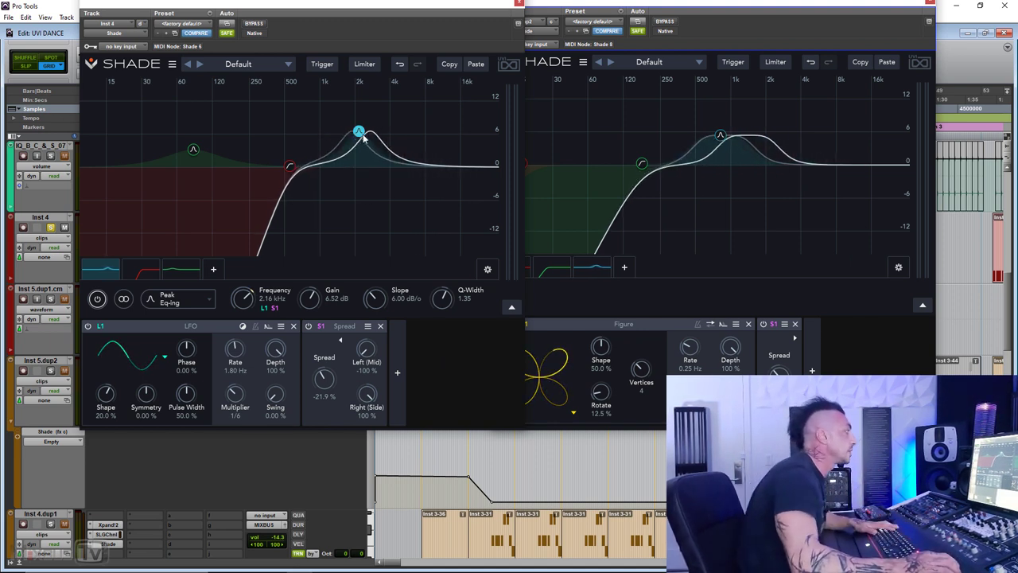
pyautogui.press('space')
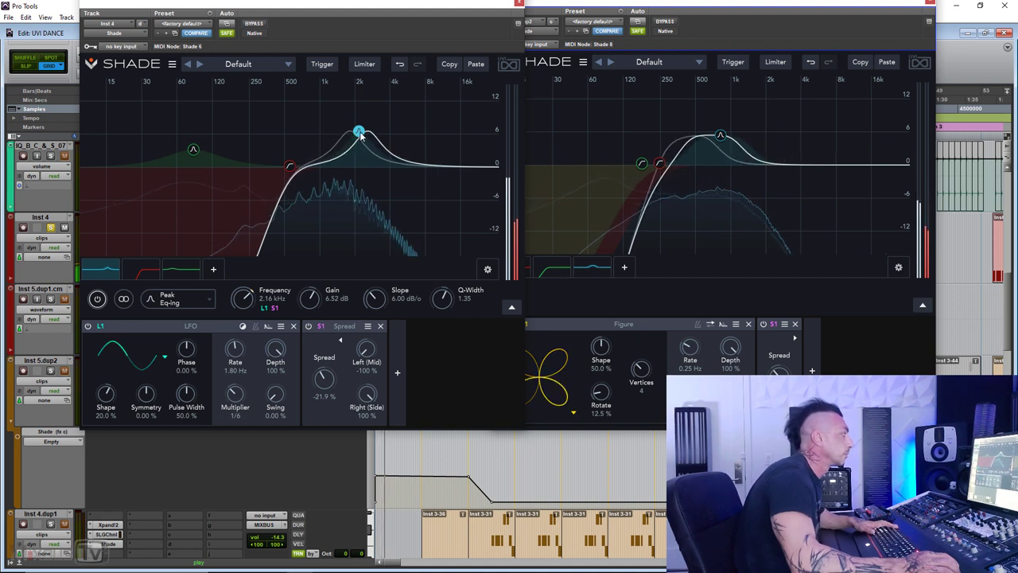
pyautogui.click(254, 24)
pyautogui.click(254, 24)
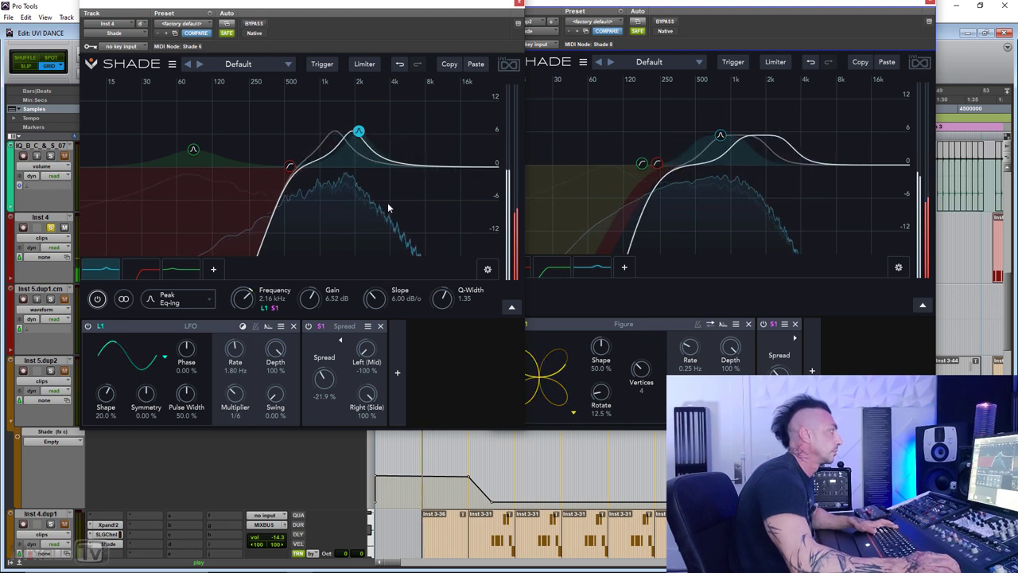
pyautogui.press('space')
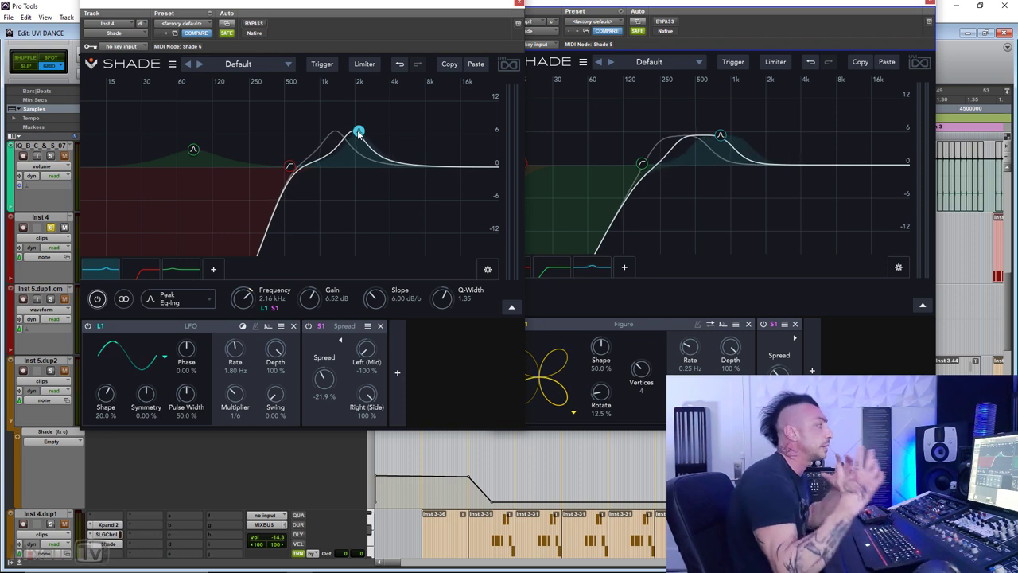
# Move Inst 4's Shade right and play from mid-song while selecting the 83.2 Hz band
pyautogui.click(929, 4)
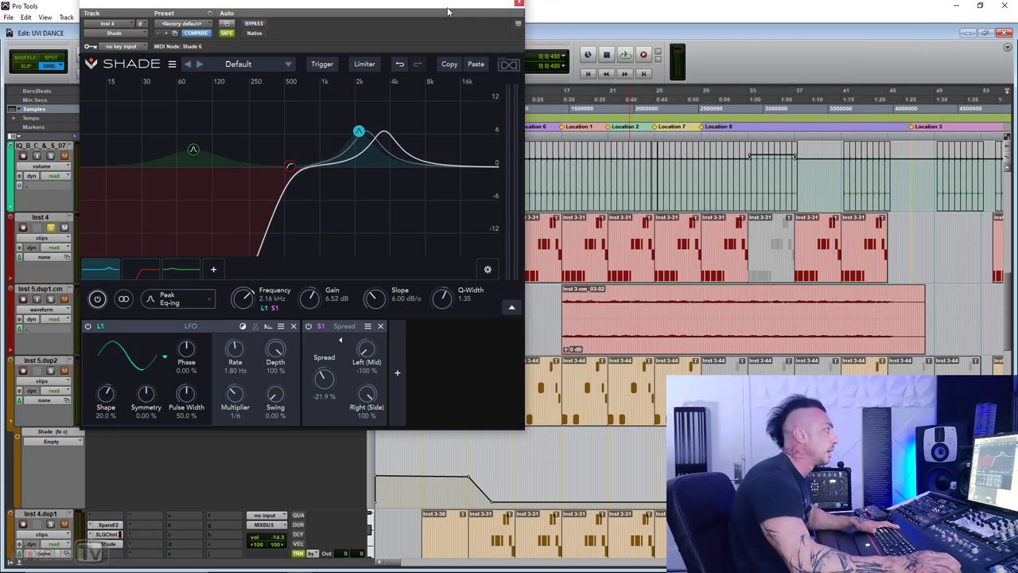
pyautogui.moveTo(448, 11); pyautogui.dragTo(924, 20)
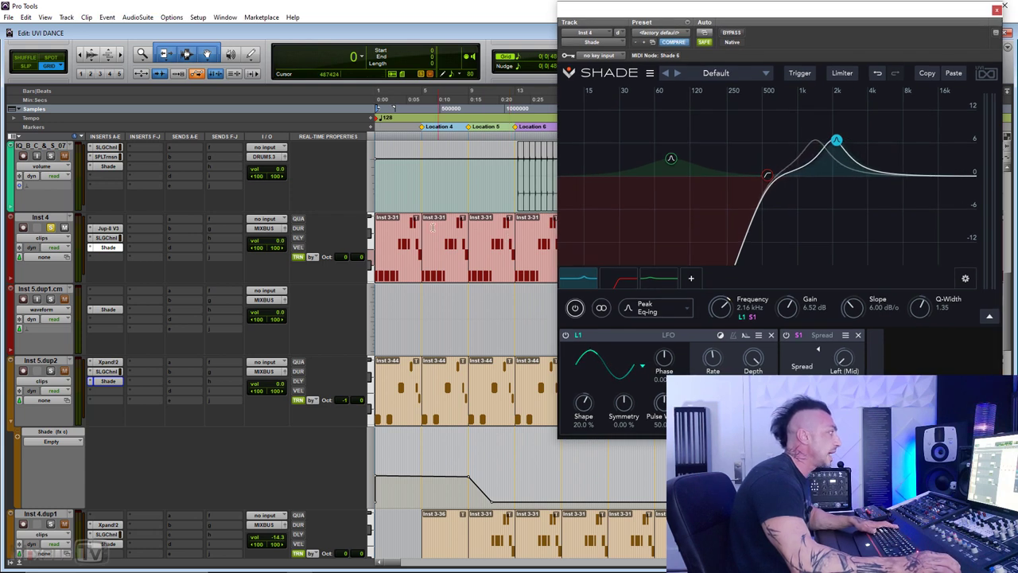
pyautogui.click(413, 223)
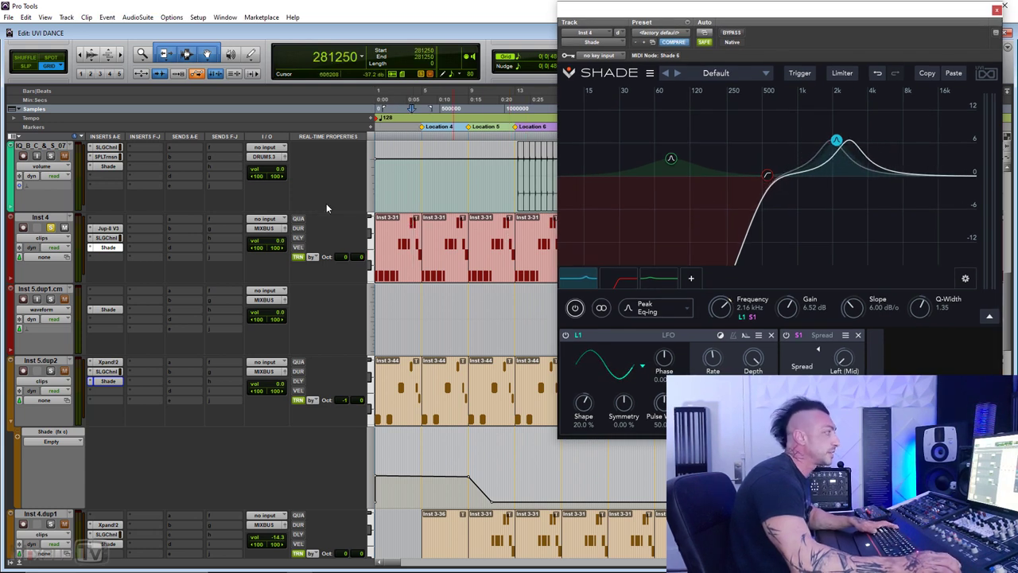
pyautogui.press('space')
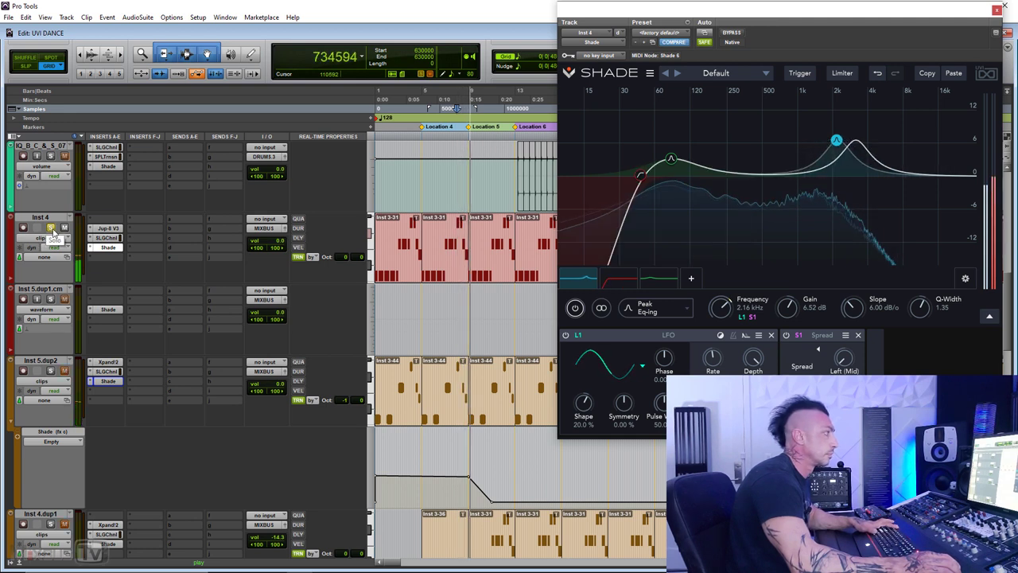
pyautogui.click(670, 161)
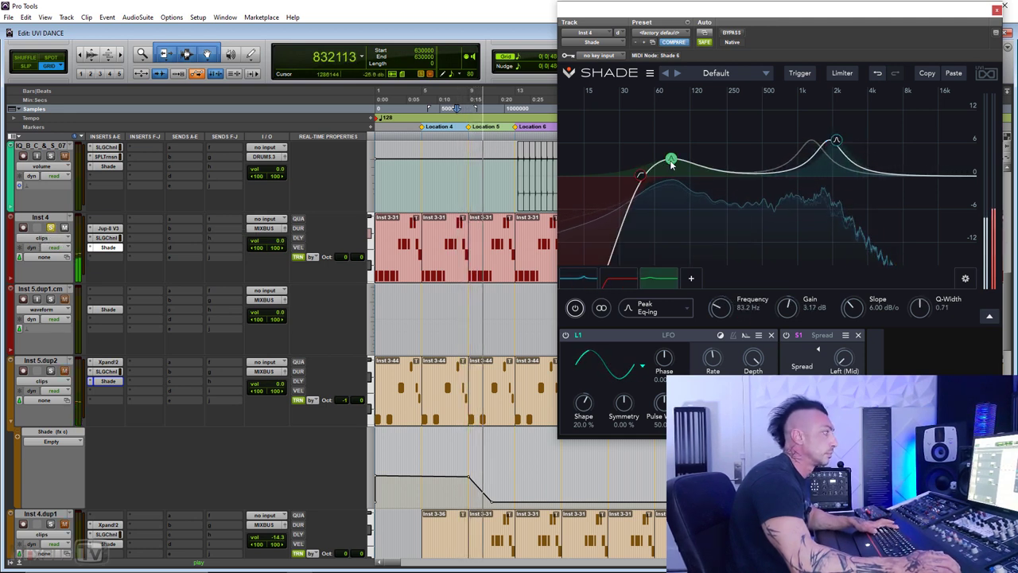
pyautogui.press('space')
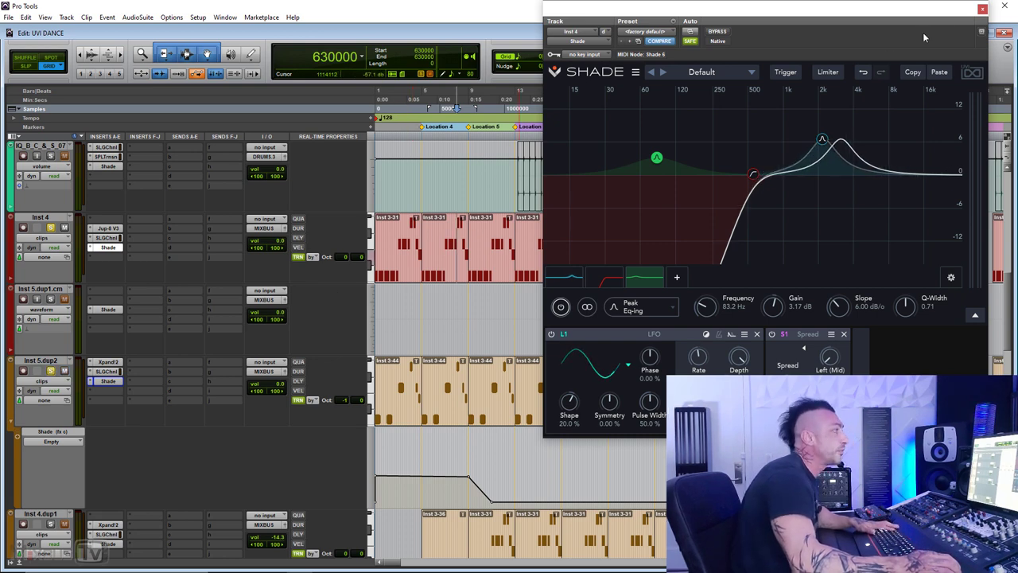
# Open Shade on Inst 5.dup2 and A/B its 820 Hz peak band on and off
pyautogui.click(982, 9)
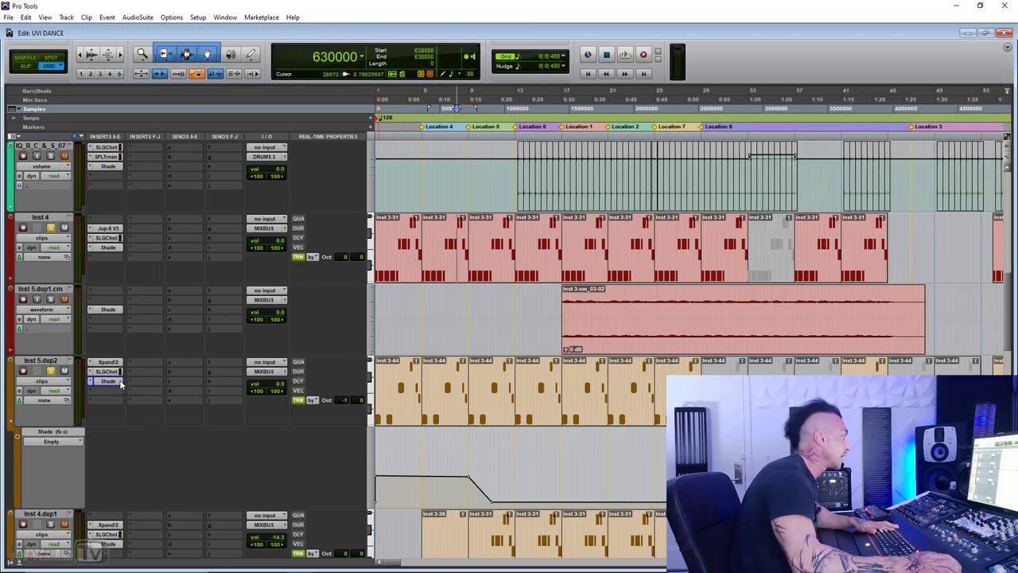
pyautogui.click(112, 382)
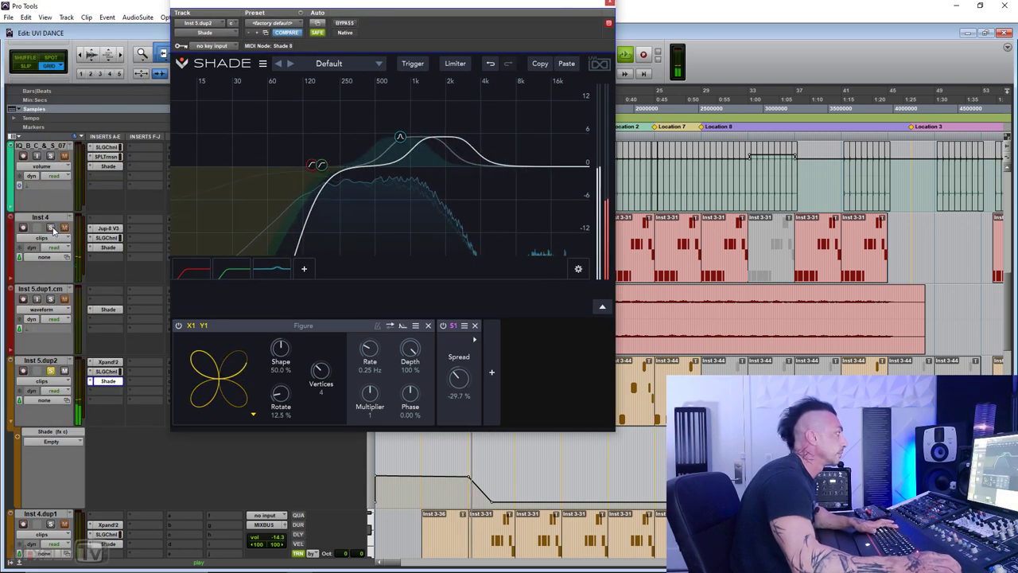
pyautogui.click(400, 137)
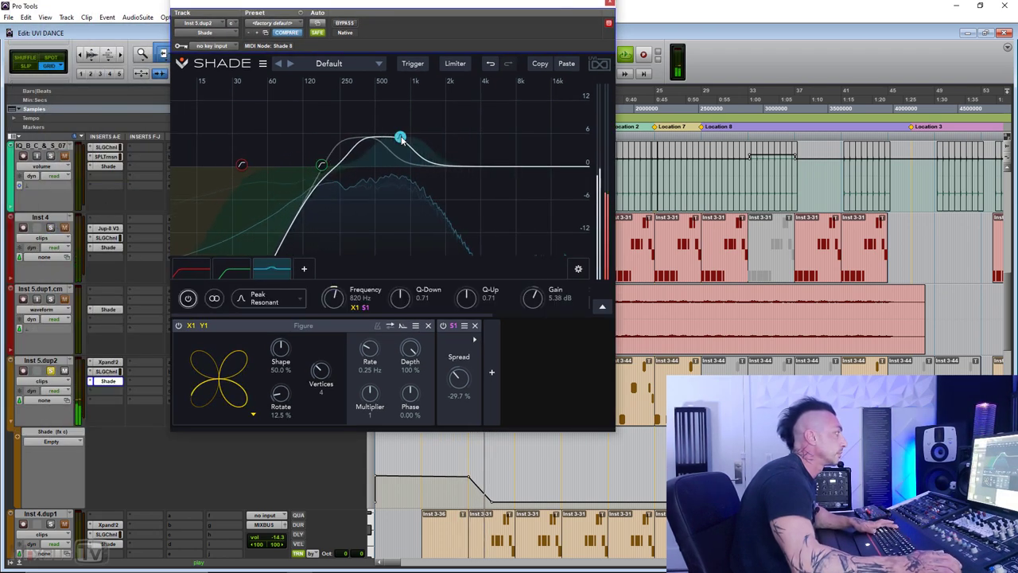
pyautogui.click(187, 298)
pyautogui.click(187, 298)
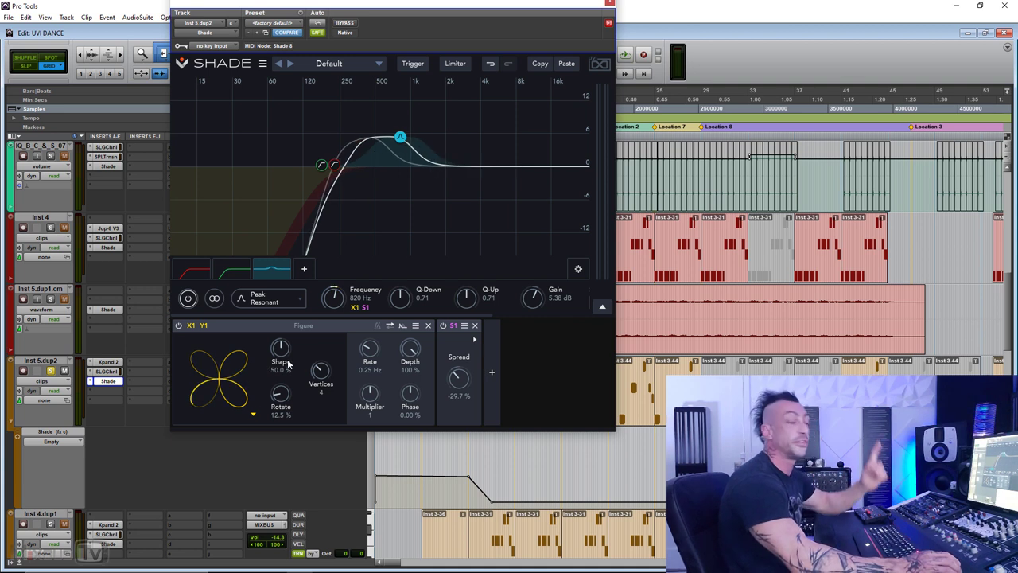
# Set the Figure modulator to the eight-lobed flower shape and return to the Edit window
pyautogui.click(252, 414)
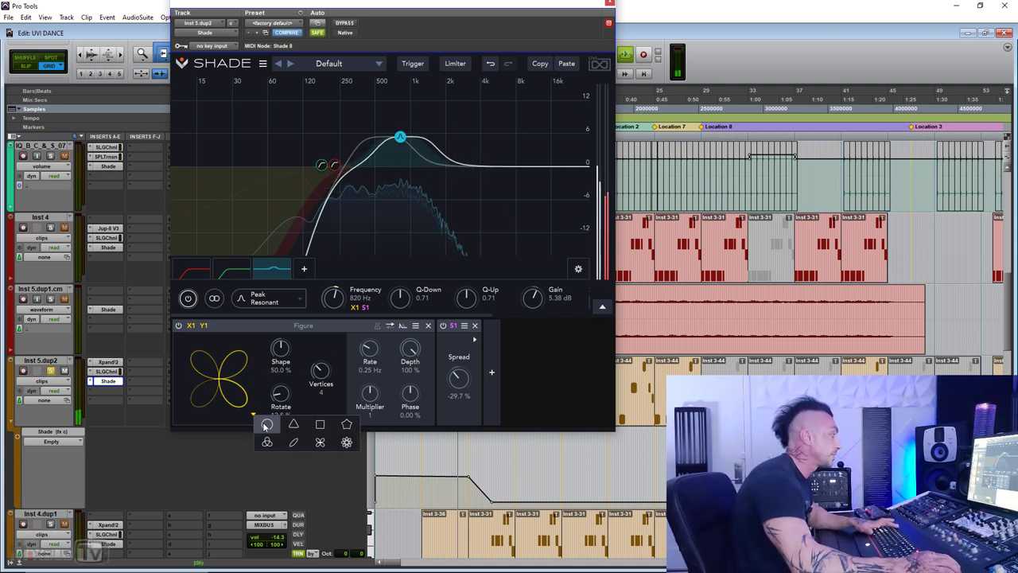
pyautogui.click(265, 423)
pyautogui.click(317, 442)
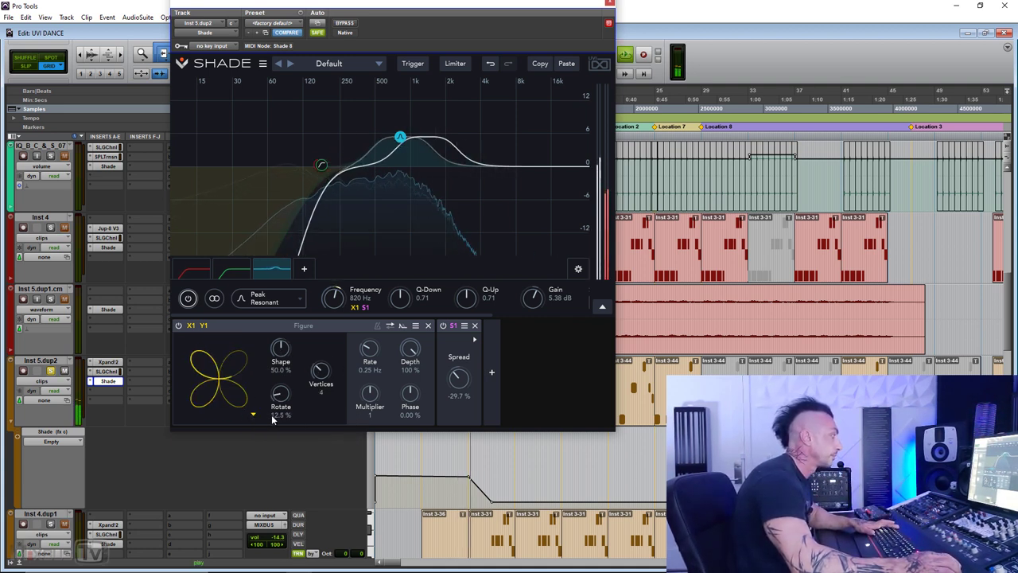
pyautogui.click(253, 414)
pyautogui.click(347, 437)
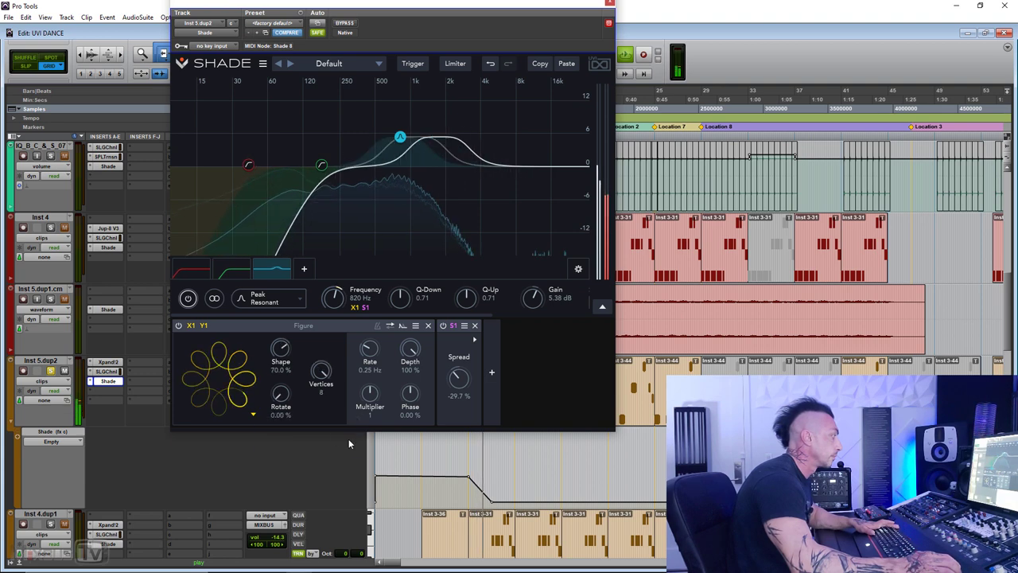
pyautogui.click(191, 331)
# Open Shade on EDMK2 and drag its high-pass filter to the far low end during playback
pyautogui.scroll(10, 145, 336)
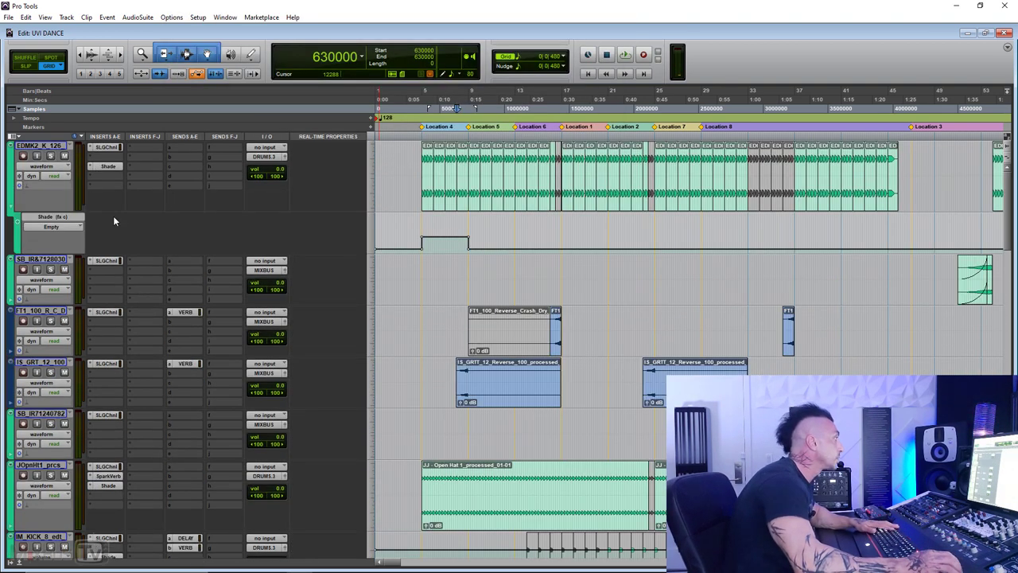
pyautogui.click(108, 166)
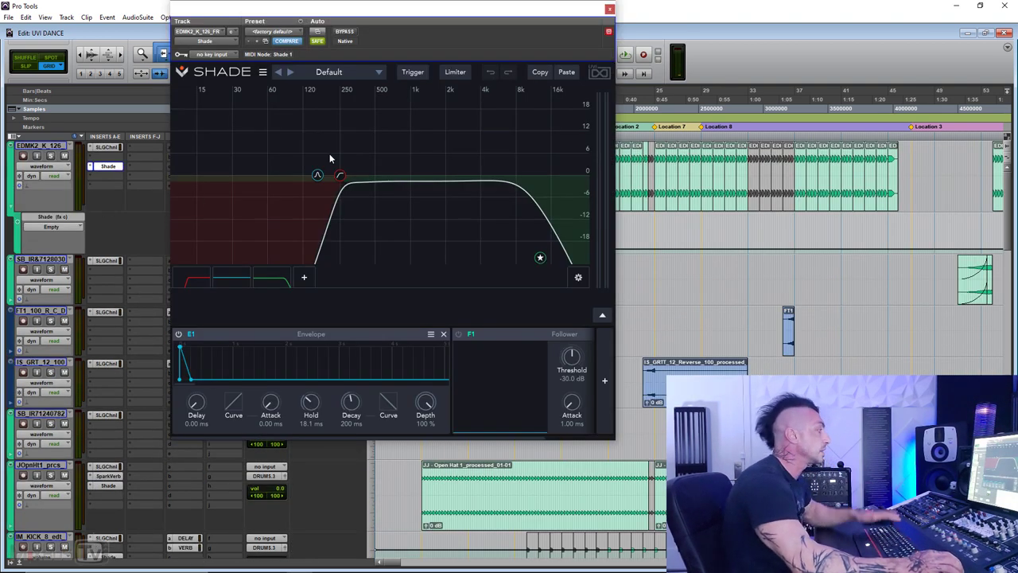
pyautogui.click(317, 175)
pyautogui.press('space')
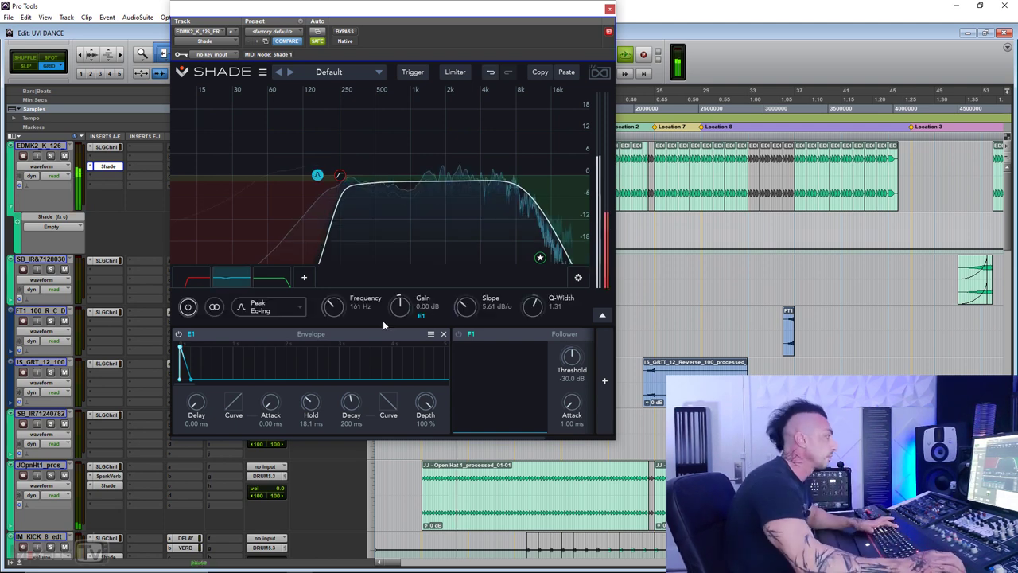
pyautogui.moveTo(340, 175); pyautogui.dragTo(207, 175)
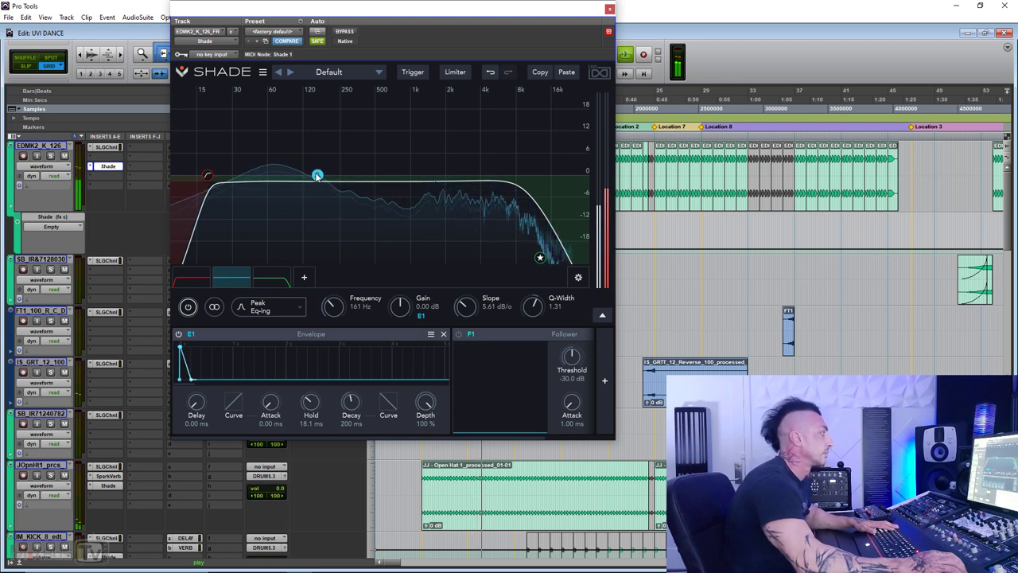
# Compare the lowered high-pass using undo and redo, then play and stop the session
pyautogui.hotkey('ctrl', 'z')
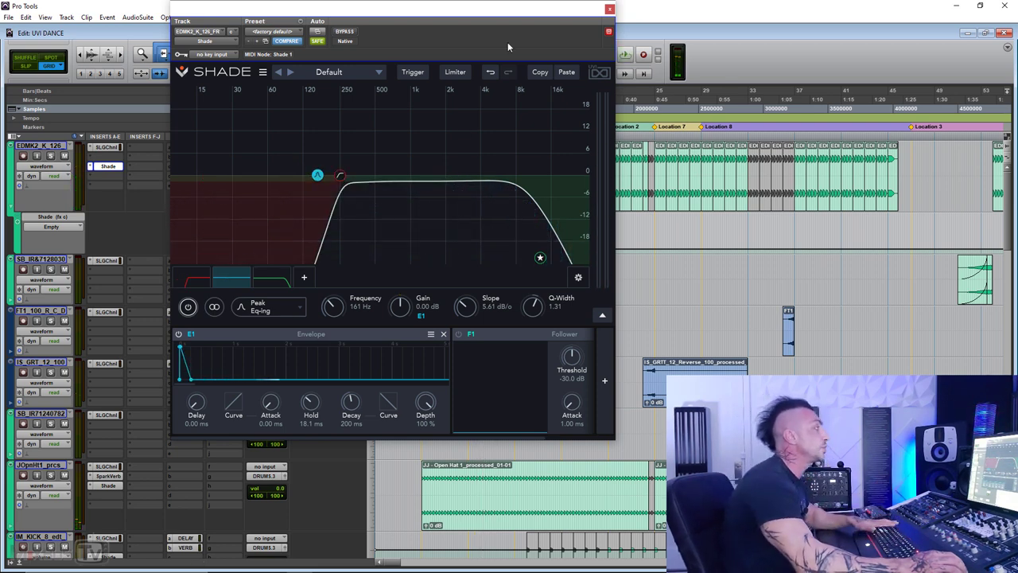
pyautogui.moveTo(516, 25); pyautogui.dragTo(490, 245)
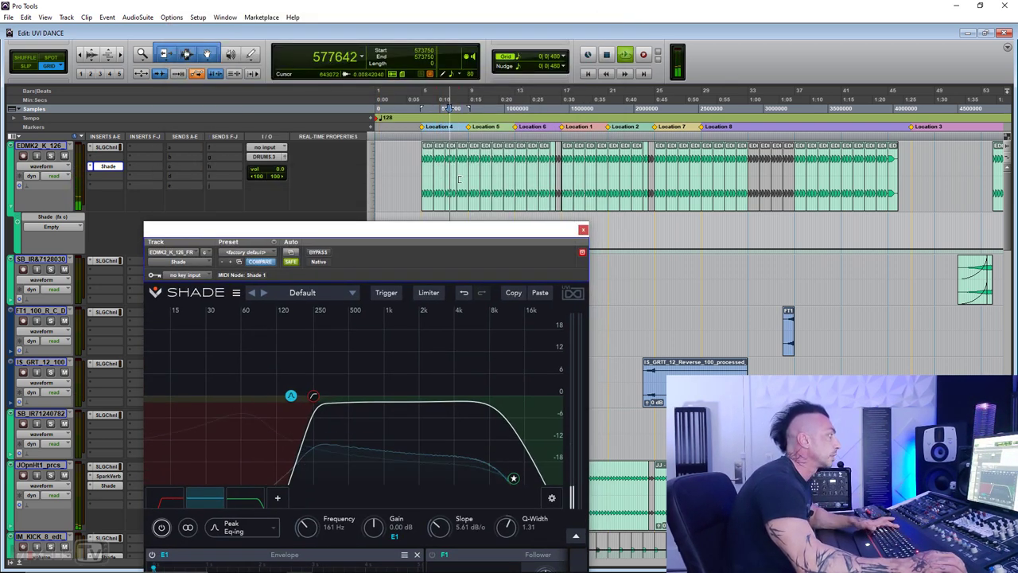
pyautogui.hotkey('ctrl', 'shift', 'z')
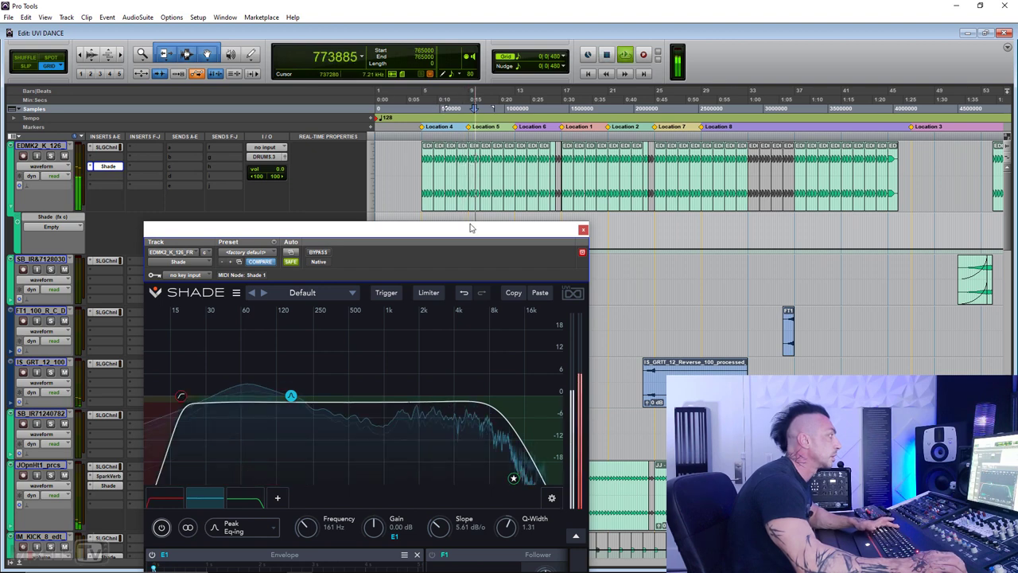
pyautogui.moveTo(470, 232); pyautogui.dragTo(460, 101)
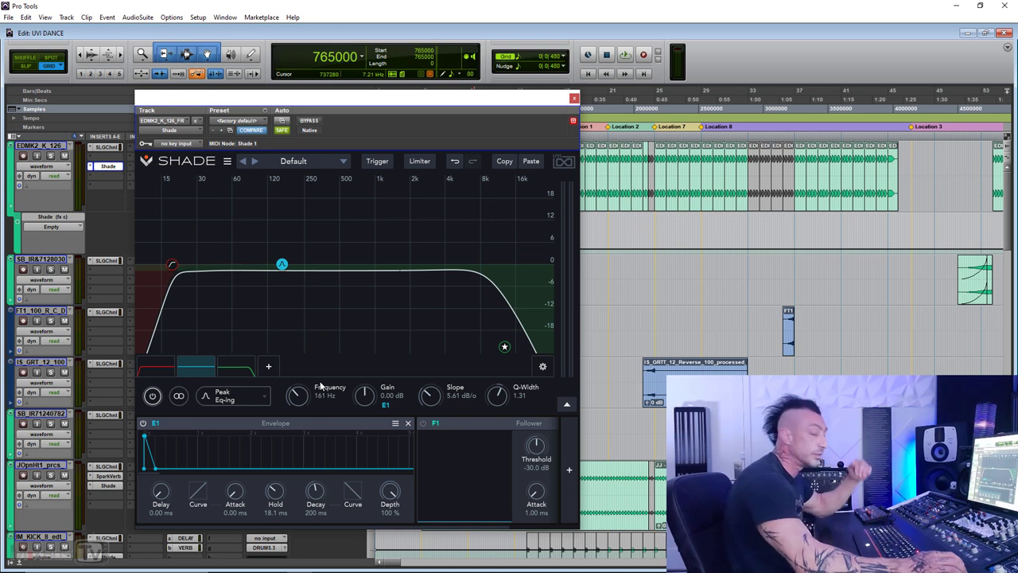
pyautogui.press('space')
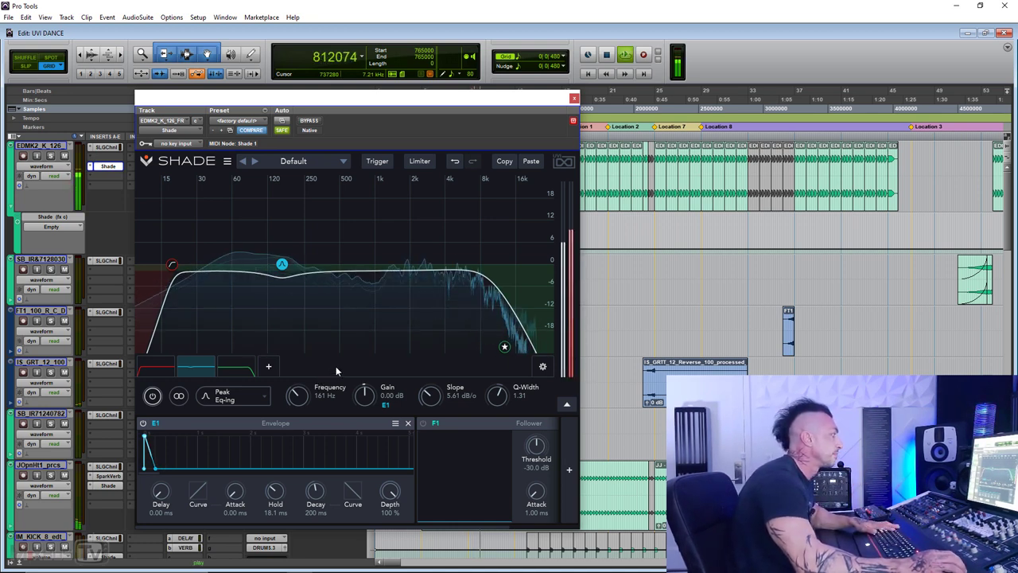
pyautogui.press('space')
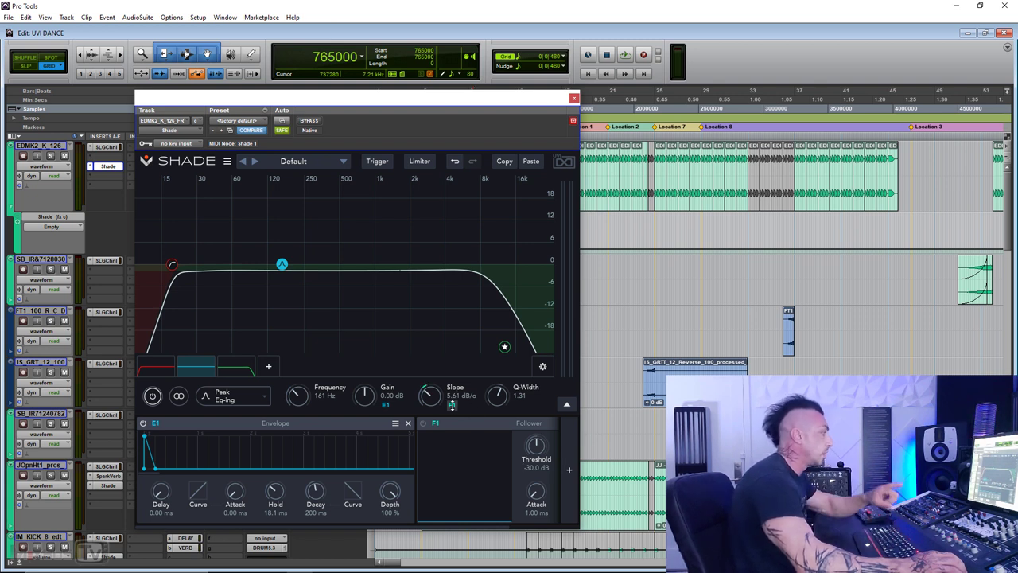
# Select the 12.9 kHz Xpander band, view its options, then enlarge and raise the Shade window
pyautogui.click(504, 346)
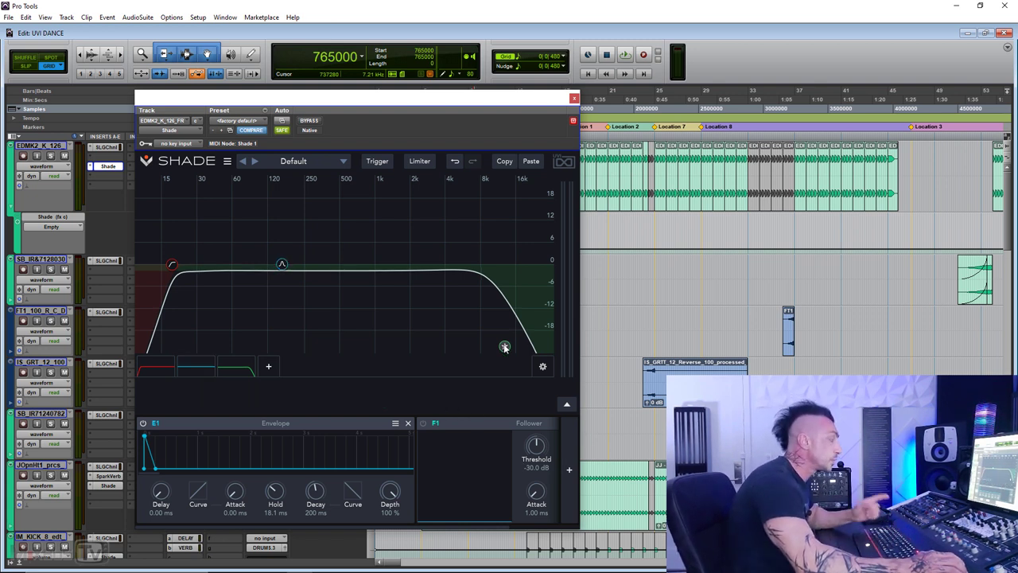
pyautogui.click(504, 347)
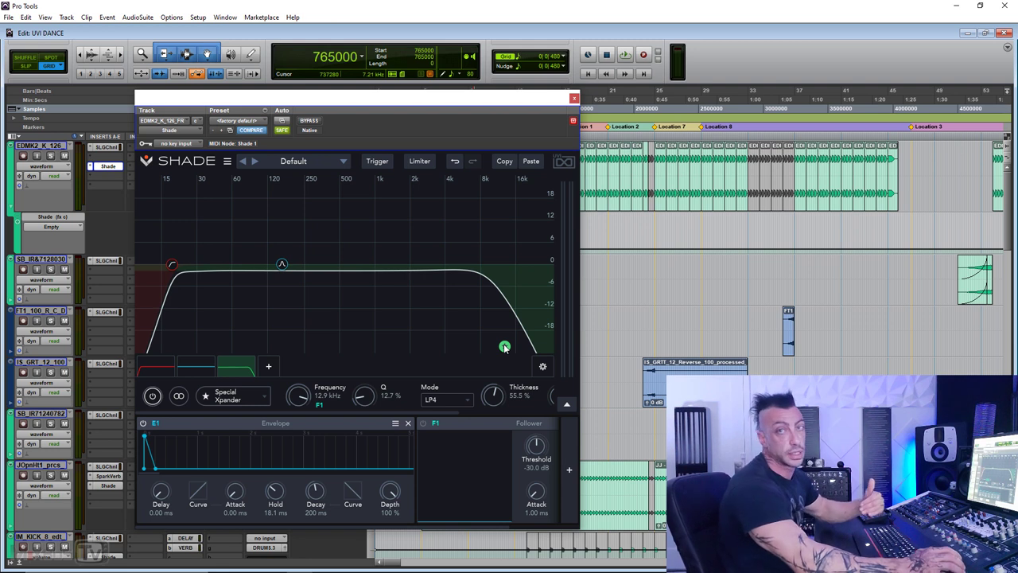
pyautogui.rightClick(504, 346)
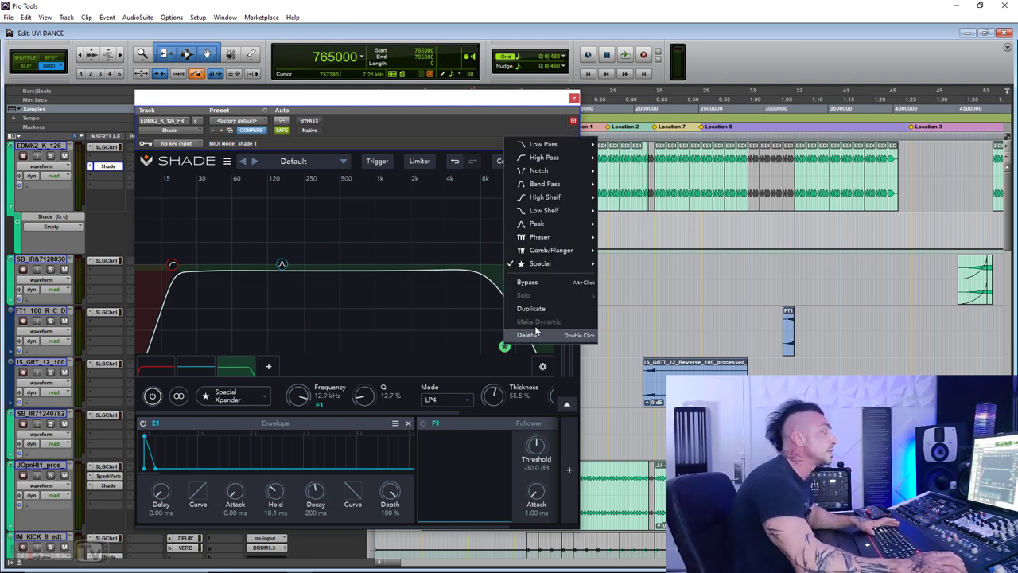
pyautogui.moveTo(561, 263)
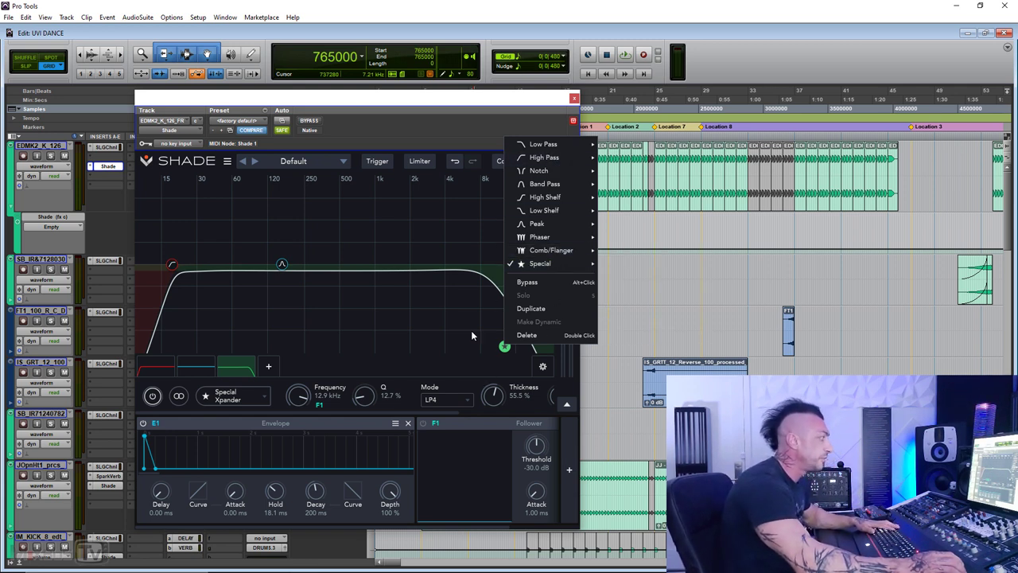
pyautogui.click(404, 388)
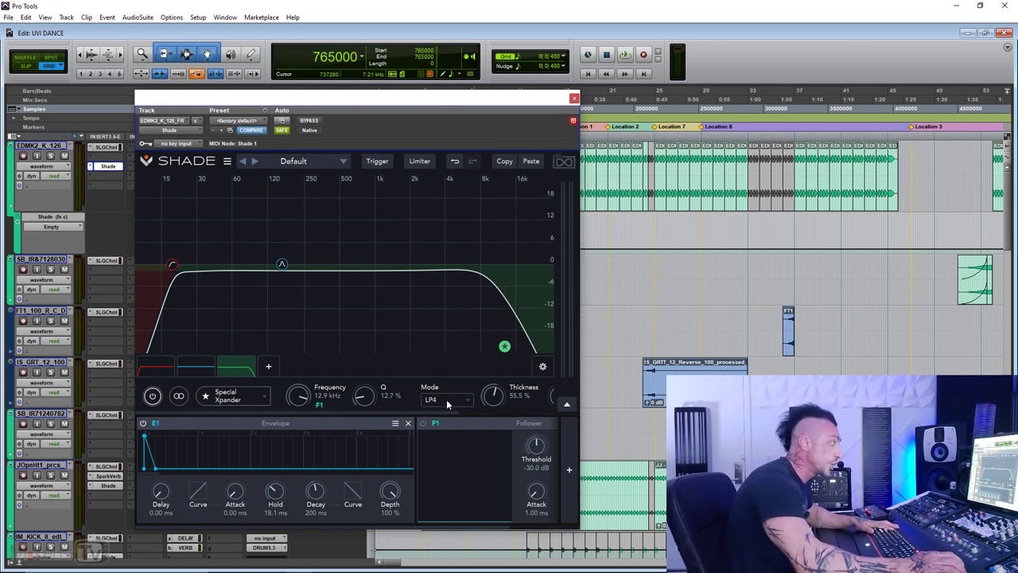
pyautogui.moveTo(444, 412); pyautogui.dragTo(509, 413)
pyautogui.moveTo(577, 525); pyautogui.dragTo(667, 437)
pyautogui.moveTo(582, 97); pyautogui.dragTo(495, 57)
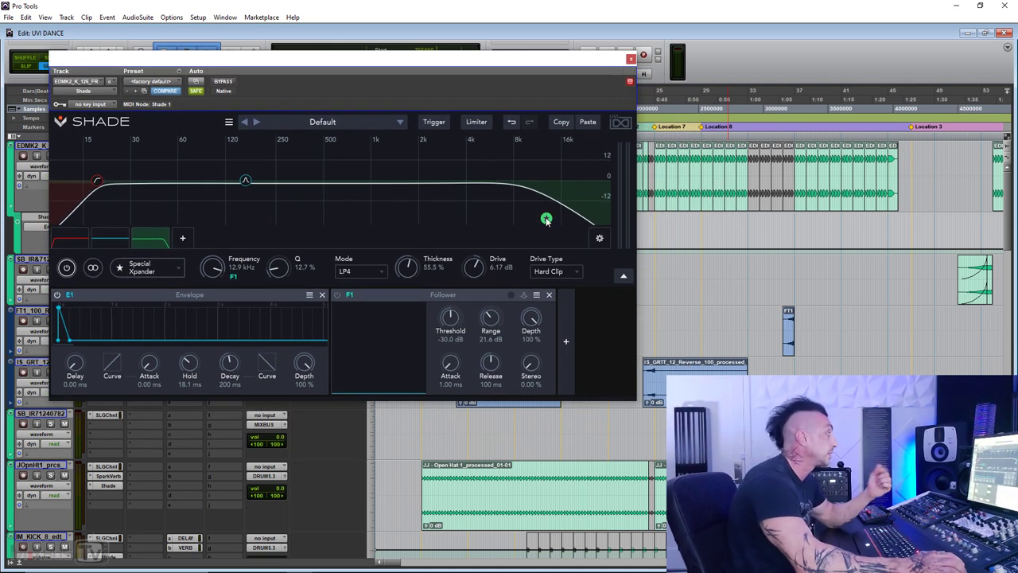
pyautogui.click(364, 273)
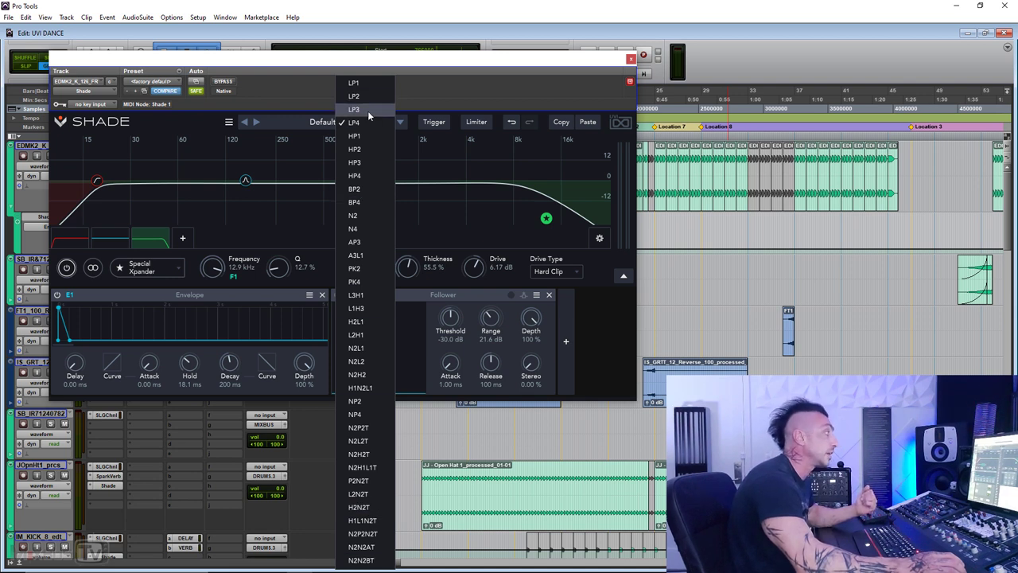
pyautogui.click(423, 144)
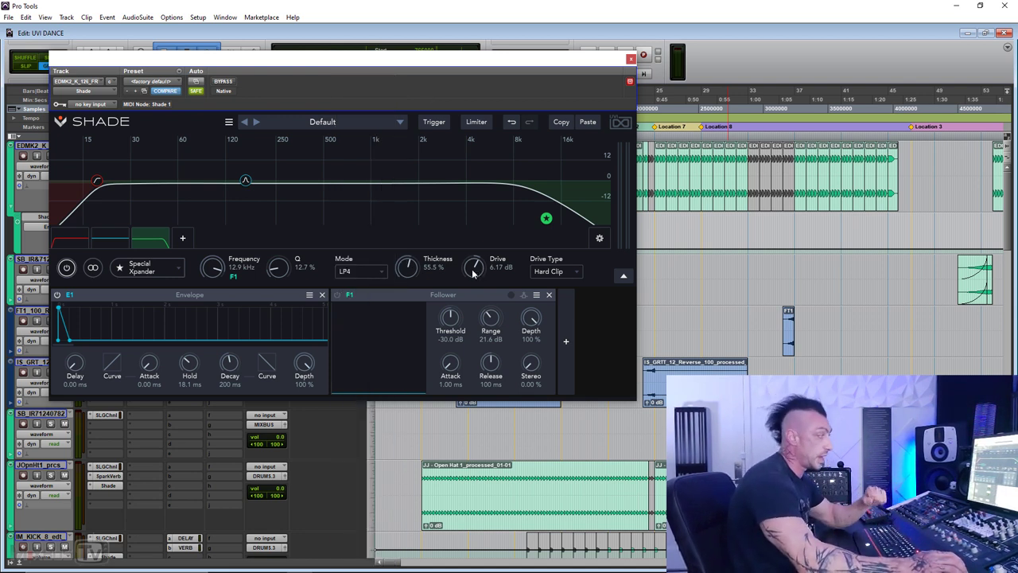
pyautogui.click(558, 272)
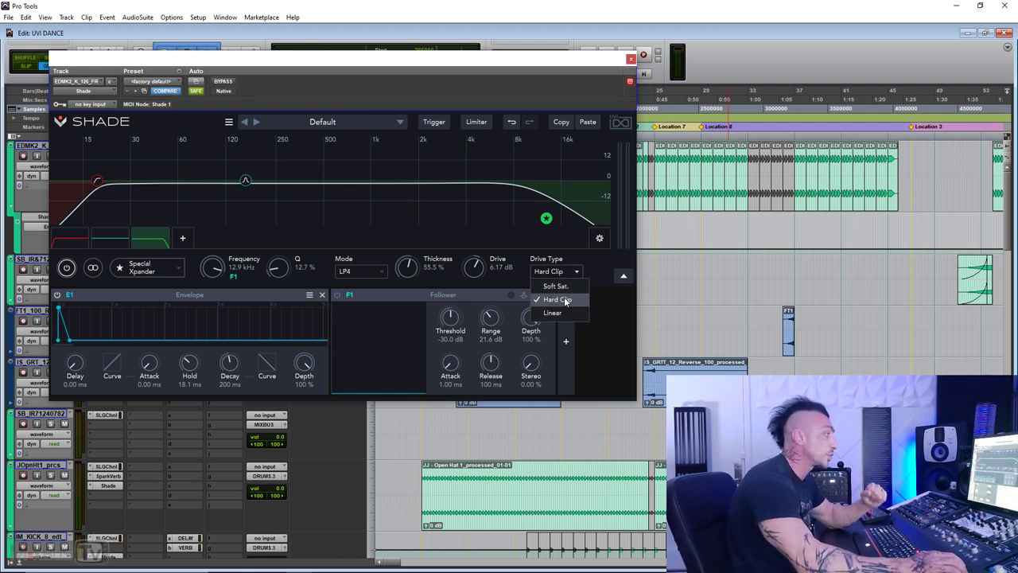
pyautogui.click(549, 305)
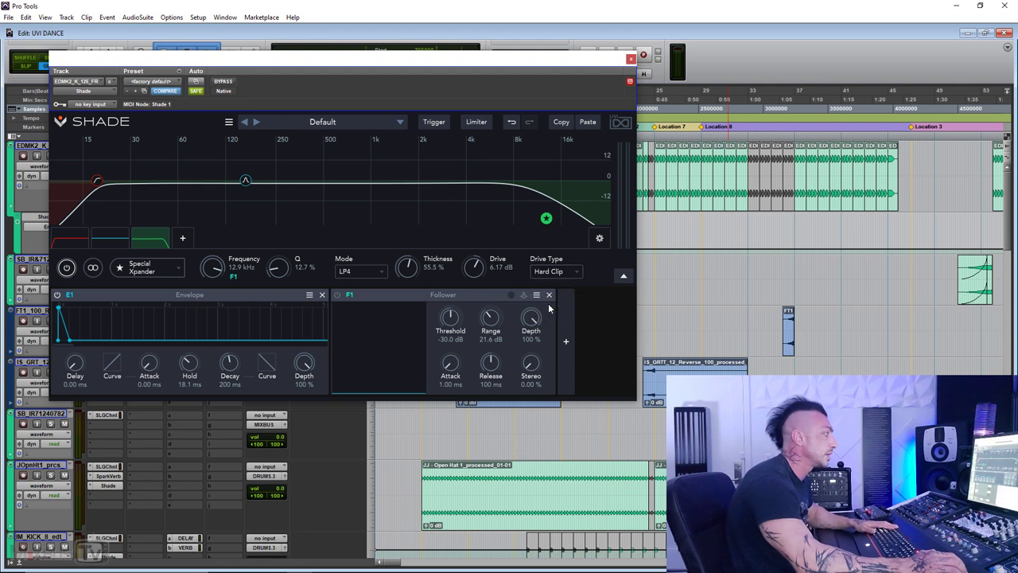
pyautogui.click(224, 82)
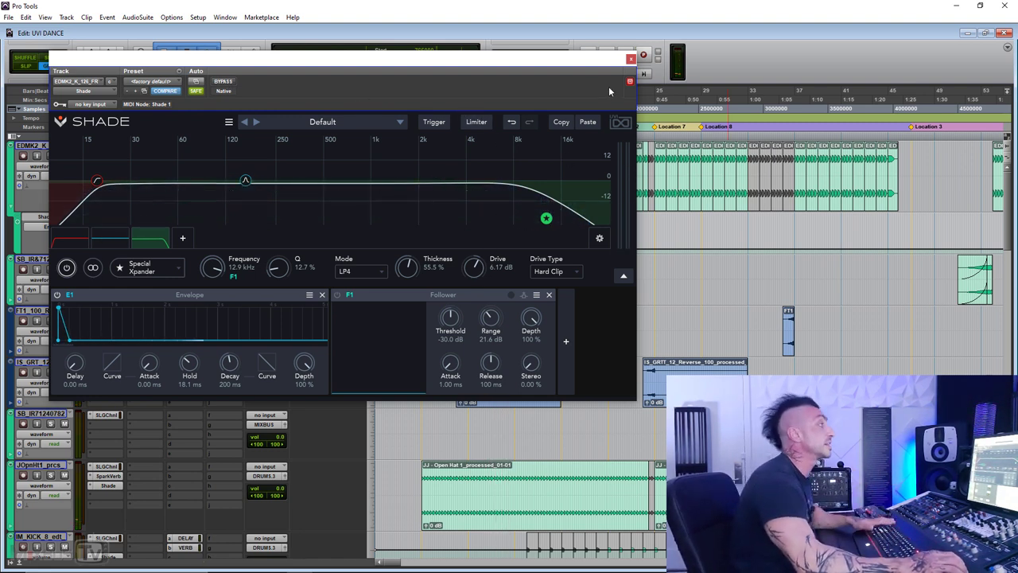
# Close the current Shade, play from the Open Hat clip, and open the Open Hat track's Shade
pyautogui.click(630, 60)
pyautogui.hotkey('ctrl', '[')
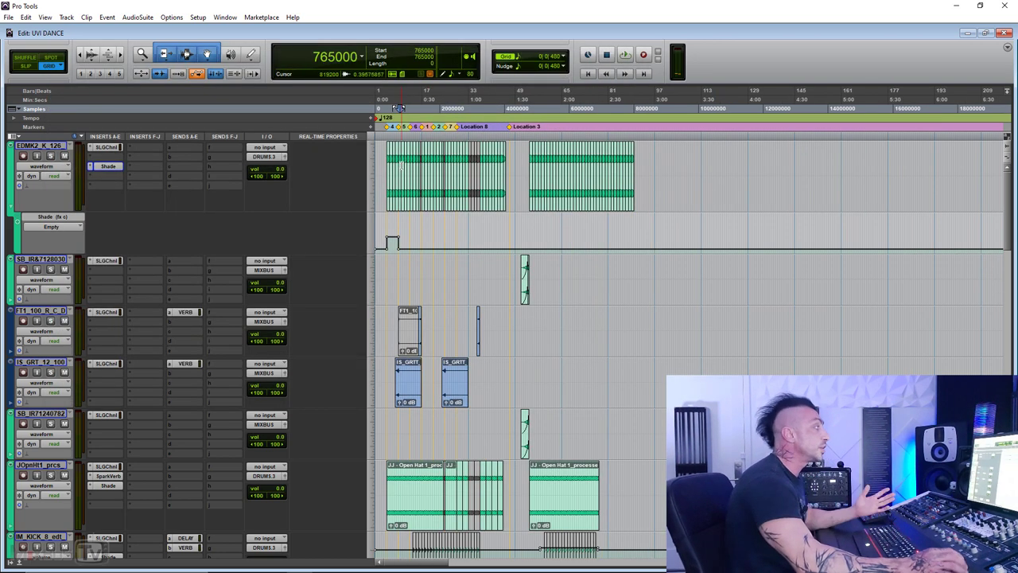
pyautogui.hotkey('ctrl', ']')
pyautogui.hotkey('ctrl', ']')
pyautogui.scroll(-3, 253, 314)
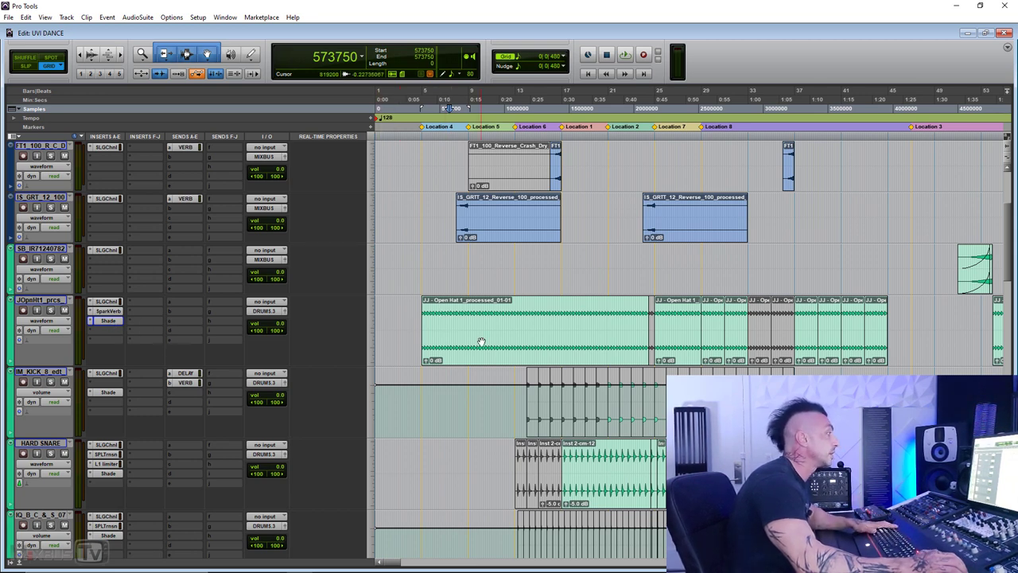
pyautogui.click(481, 341)
pyautogui.press('space')
pyautogui.click(108, 320)
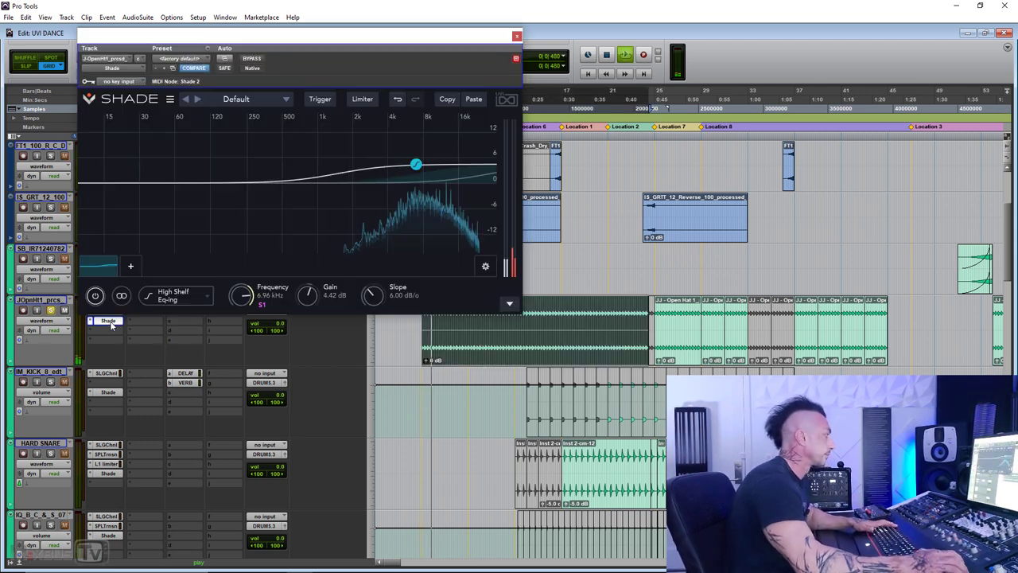
pyautogui.moveTo(366, 37); pyautogui.dragTo(371, 30)
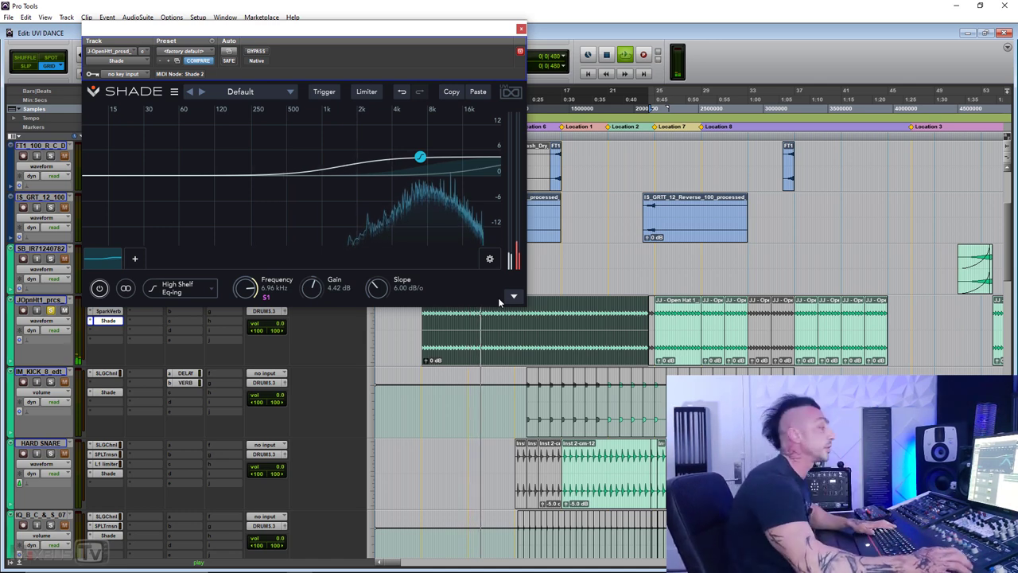
# Modulate the 6.96 kHz high-shelf frequency with S1 Spread and close the plugin
pyautogui.rightClick(418, 159)
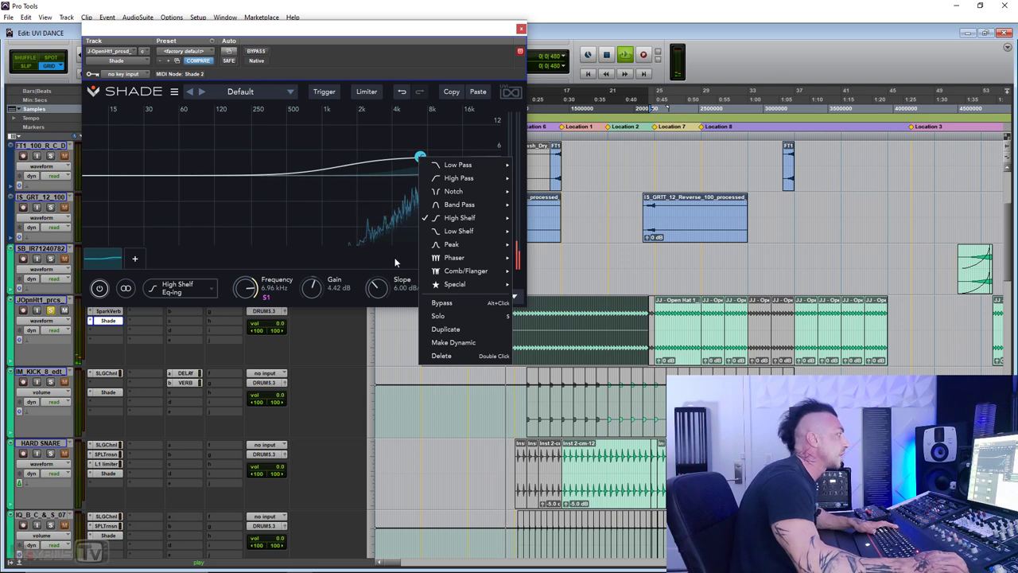
pyautogui.click(513, 296)
pyautogui.click(513, 296)
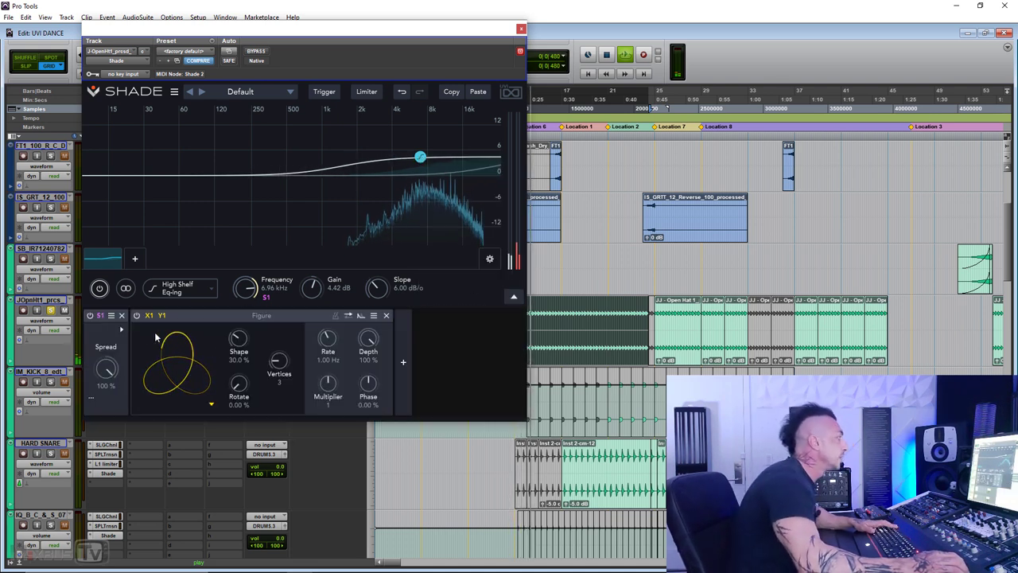
pyautogui.click(121, 328)
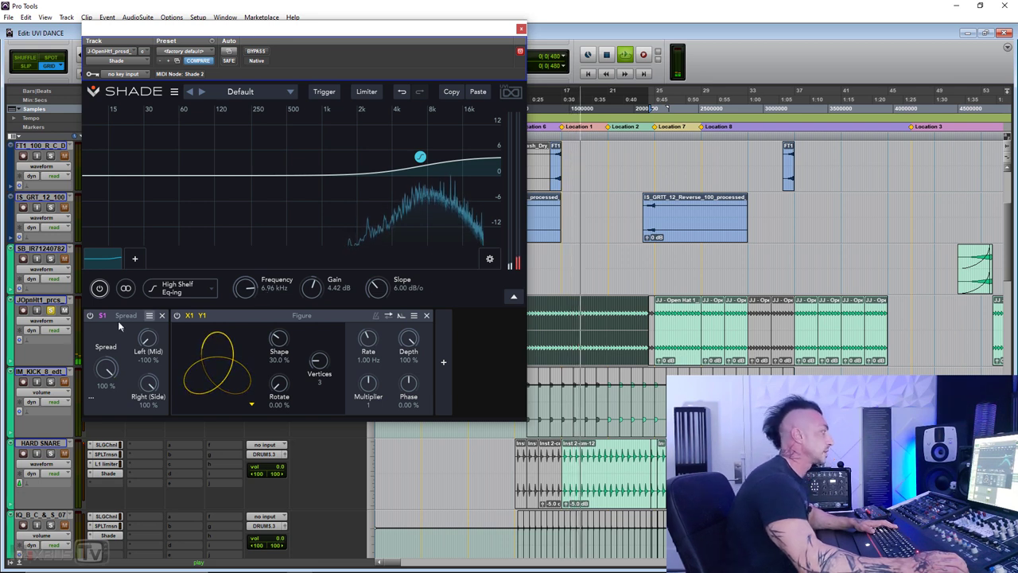
pyautogui.moveTo(102, 318); pyautogui.dragTo(246, 288)
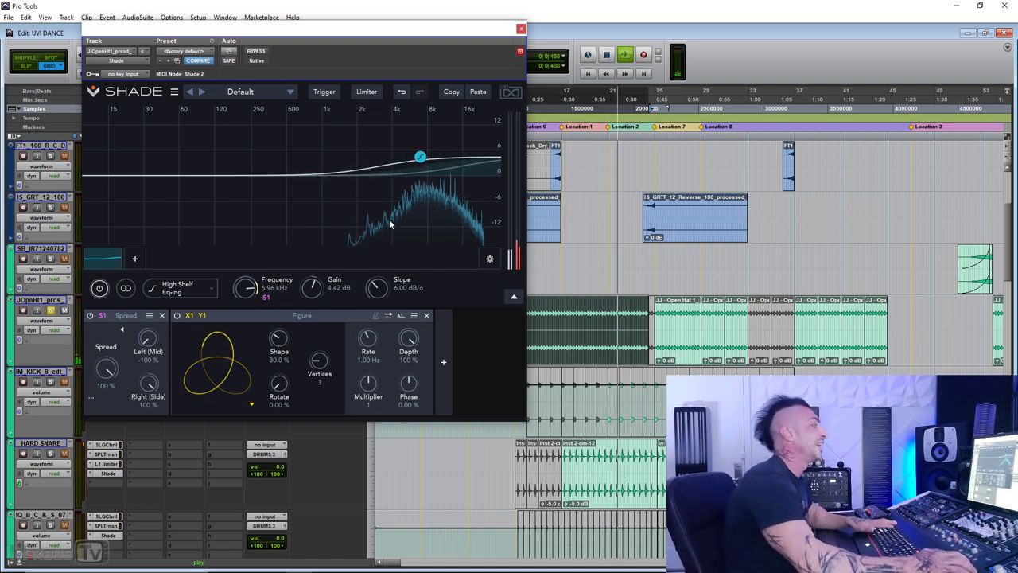
pyautogui.click(521, 30)
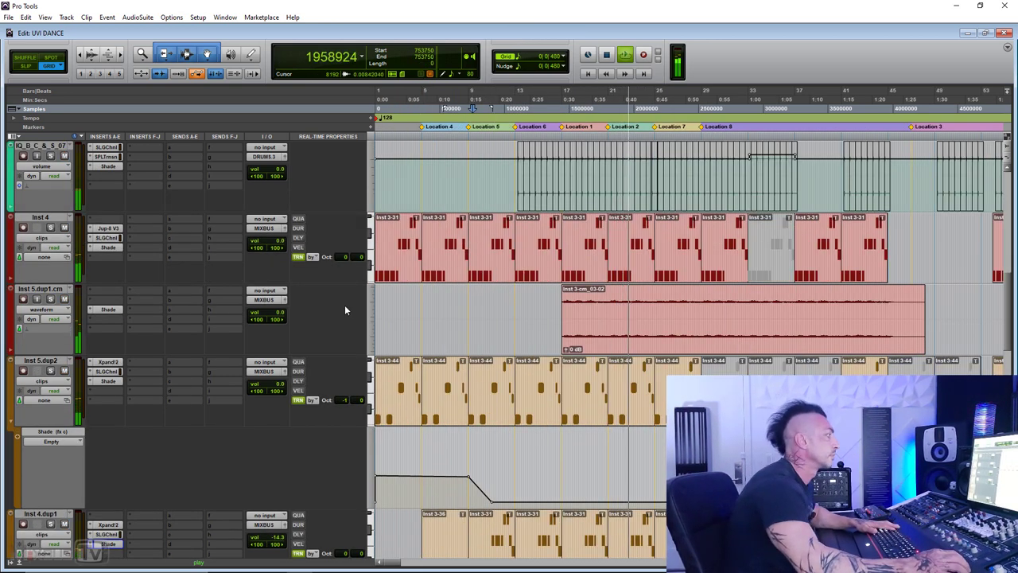
# Stop playback and select the Inst 3-31 clip on the Inst 4.dup1 track
pyautogui.press('space')
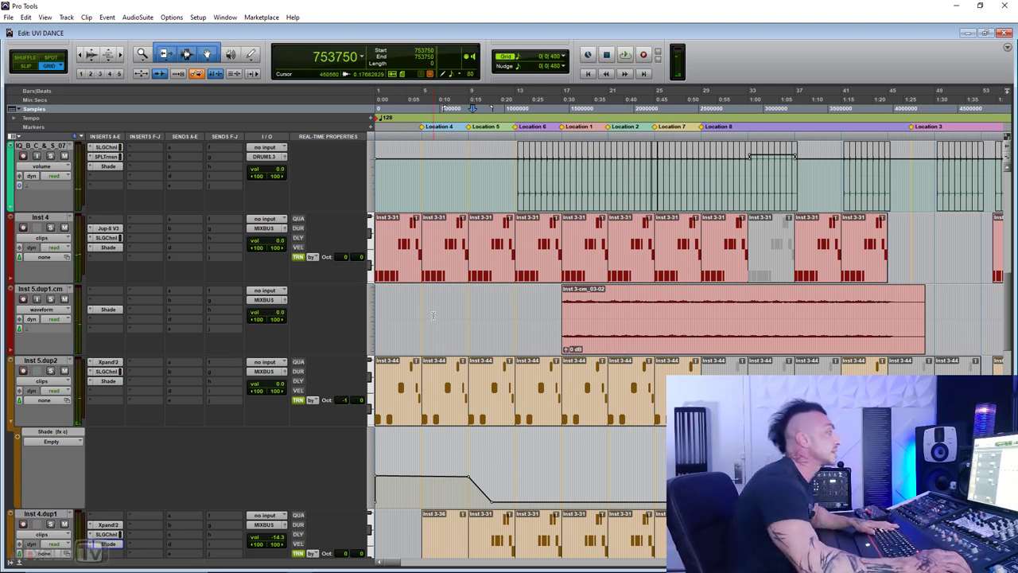
pyautogui.click(515, 299)
pyautogui.scroll(-3, 515, 299)
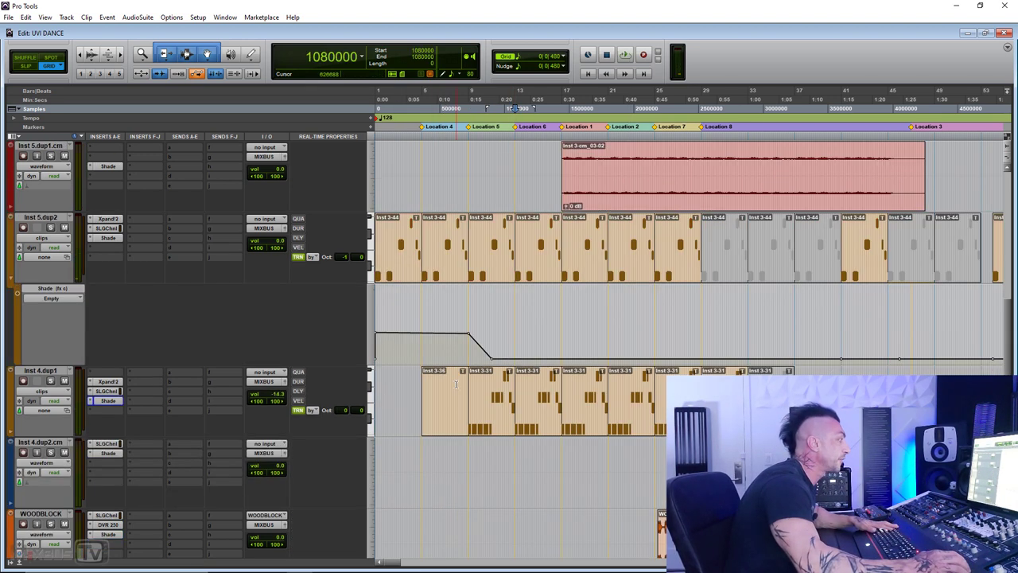
pyautogui.click(496, 414)
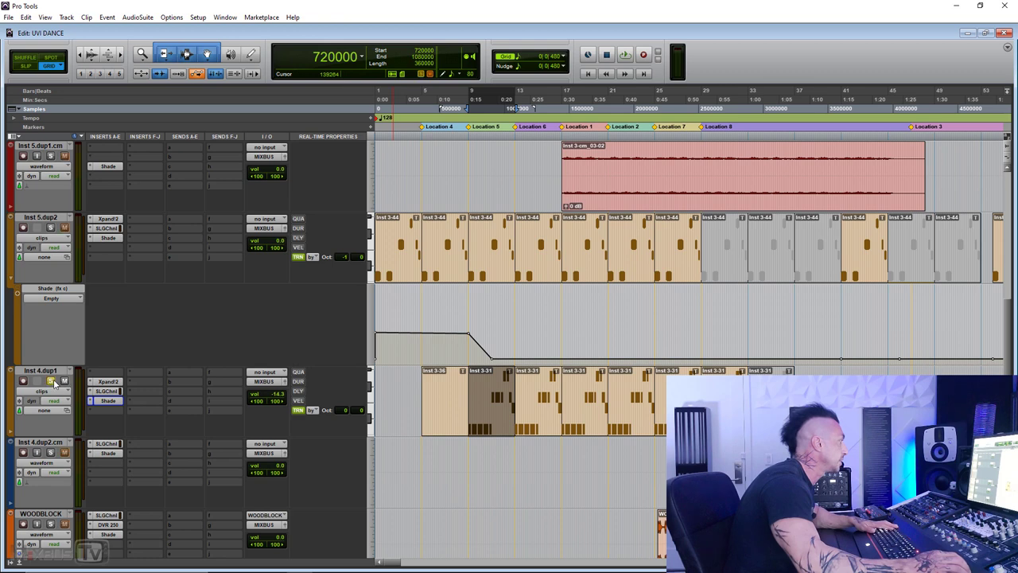
# Play the Inst 3-31 clip from its start with the timeline zoomed in, then stop
pyautogui.press('space')
pyautogui.hotkey('ctrl', ']')
pyautogui.hotkey('ctrl', '[')
pyautogui.hotkey('ctrl', ']')
pyautogui.scroll(3, 318, 340)
pyautogui.scroll(-1, 326, 345)
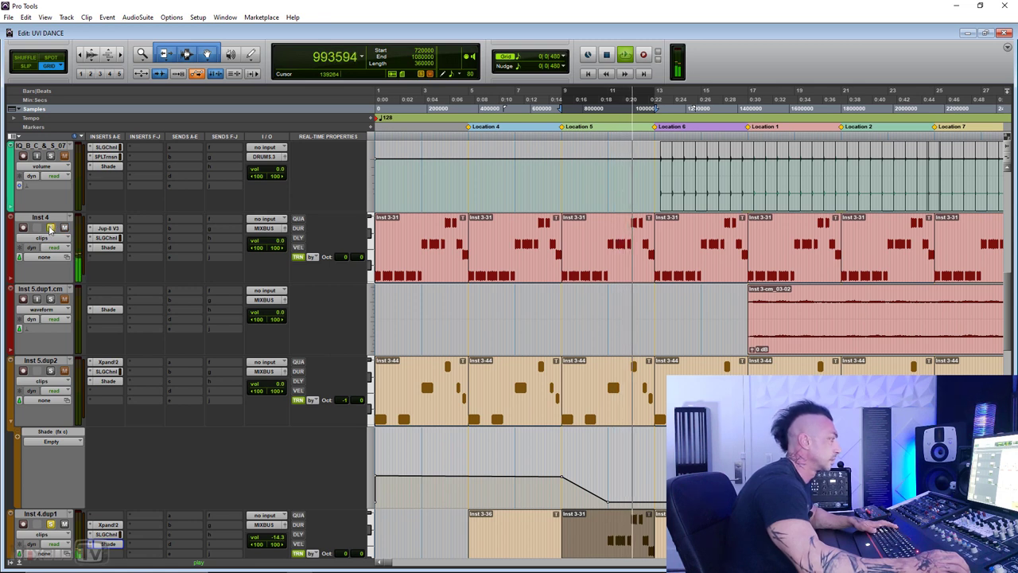
pyautogui.press('space')
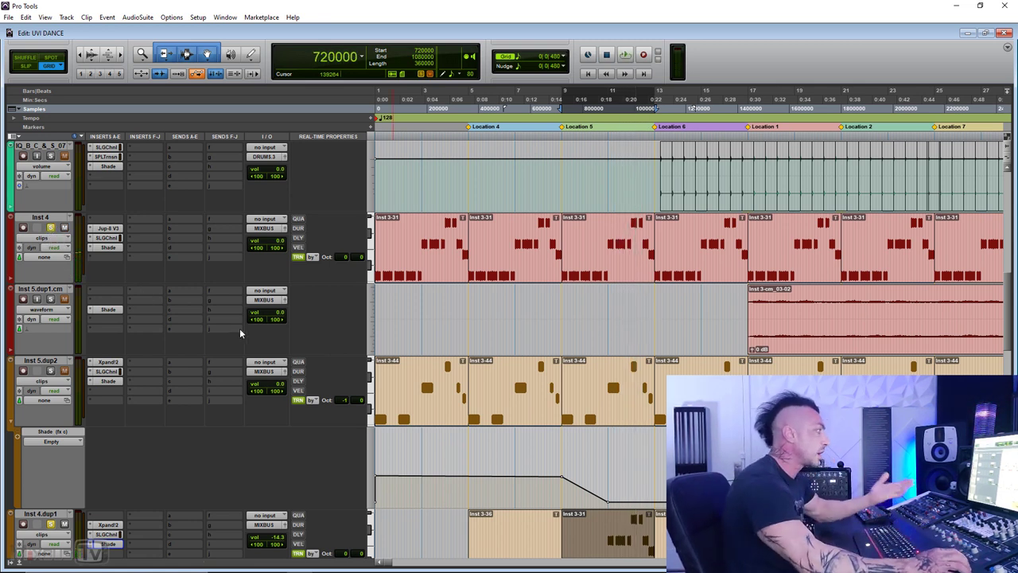
pyautogui.scroll(-3, 240, 323)
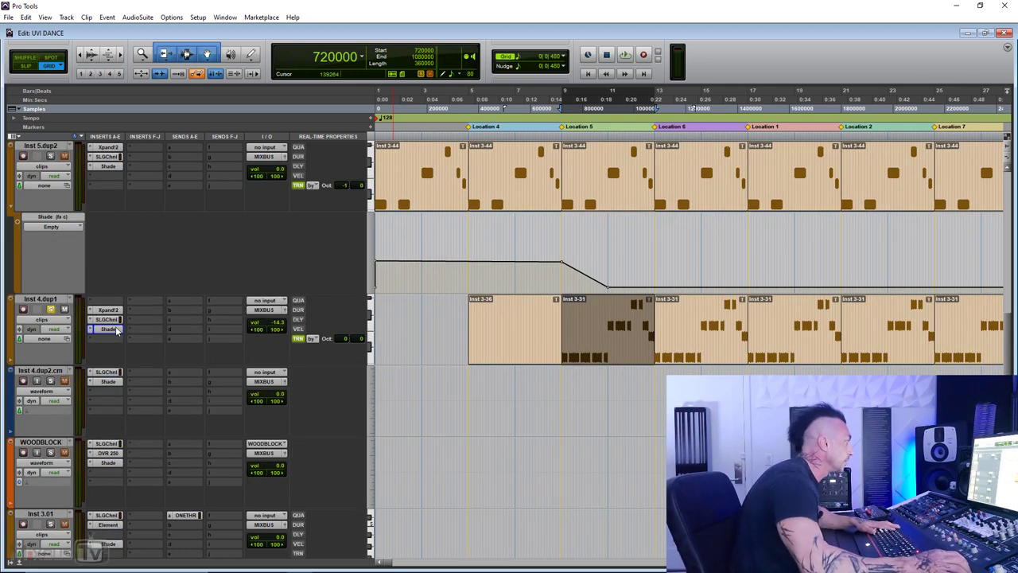
# Open Inst 4.dup1's Shade and select its 812 Hz peak node, keeping the Peak type
pyautogui.click(109, 329)
pyautogui.moveTo(448, 11); pyautogui.dragTo(432, 48)
pyautogui.click(206, 289)
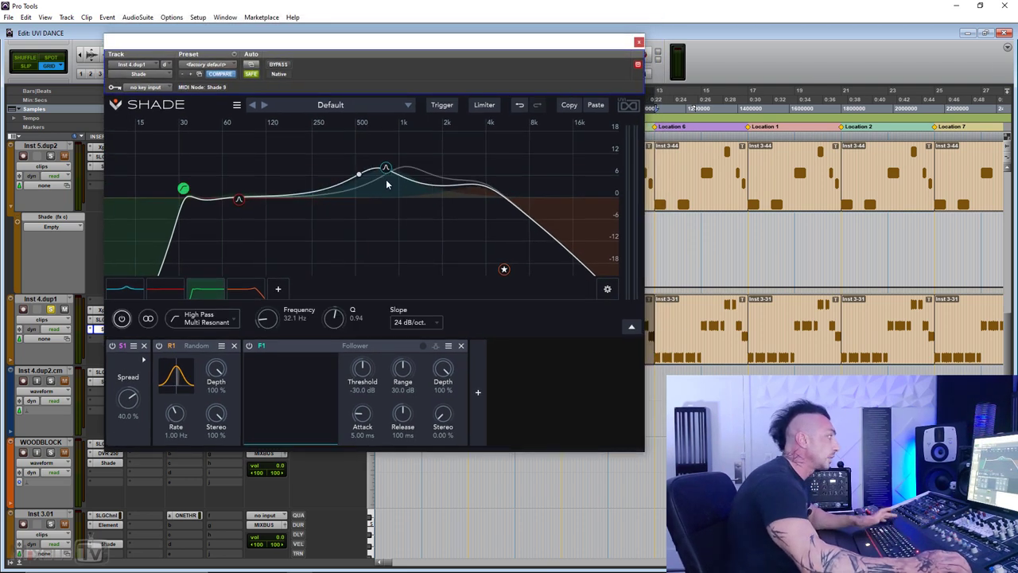
pyautogui.click(385, 169)
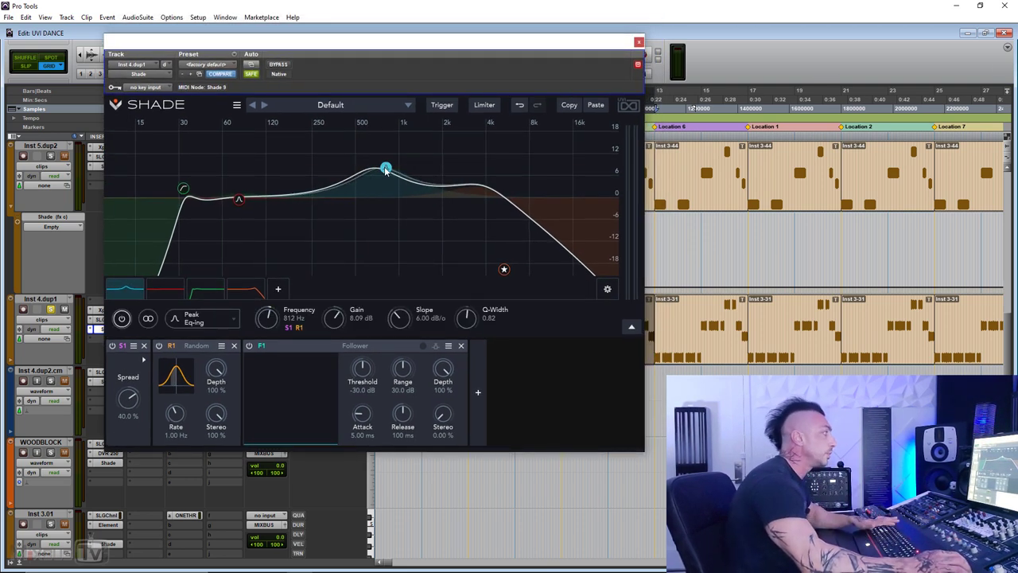
pyautogui.rightClick(385, 169)
pyautogui.moveTo(438, 255)
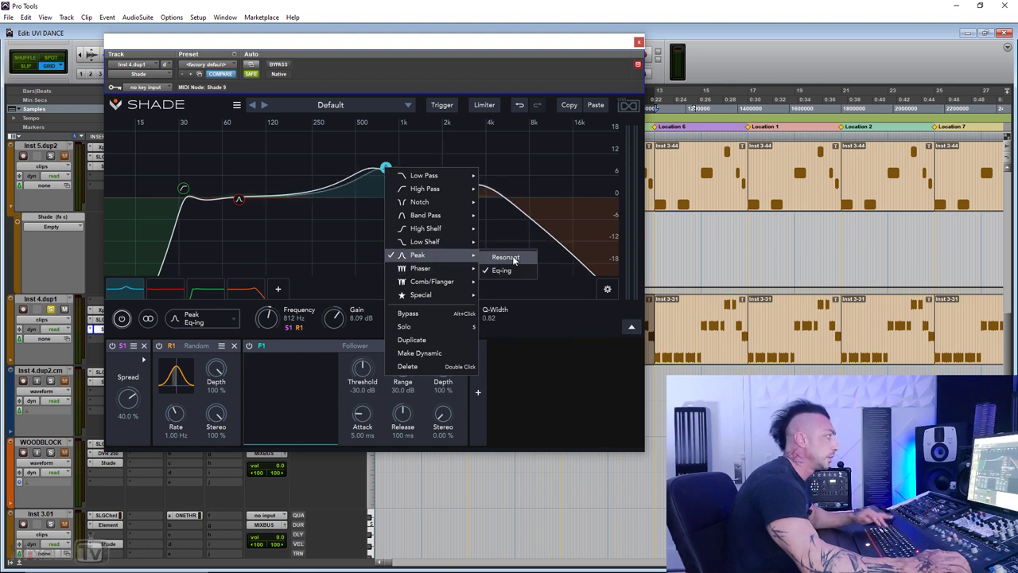
pyautogui.click(539, 319)
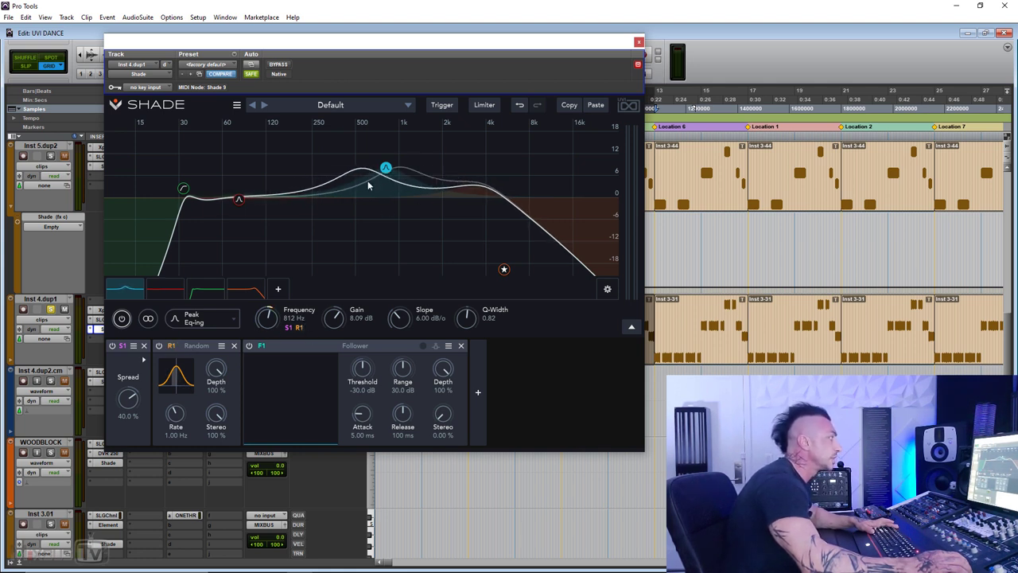
# Expand S1 Spread and play, comparing Shade bypassed and active
pyautogui.click(144, 361)
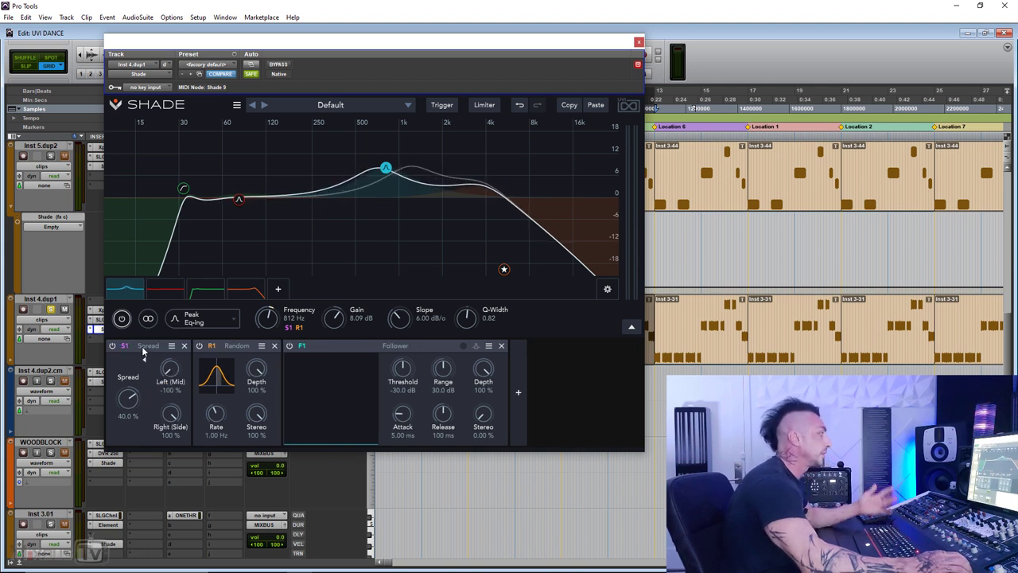
pyautogui.press('space')
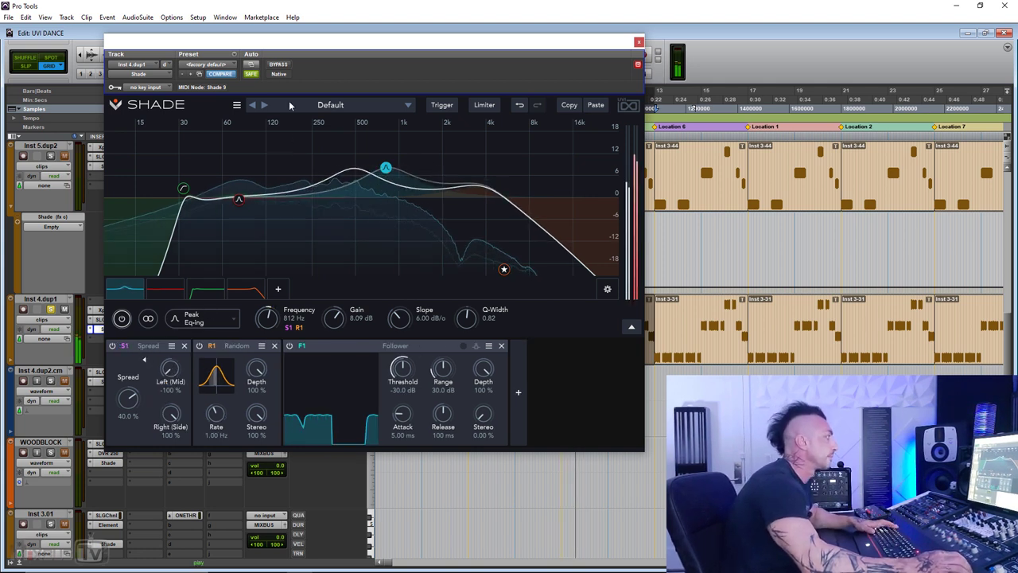
pyautogui.click(279, 64)
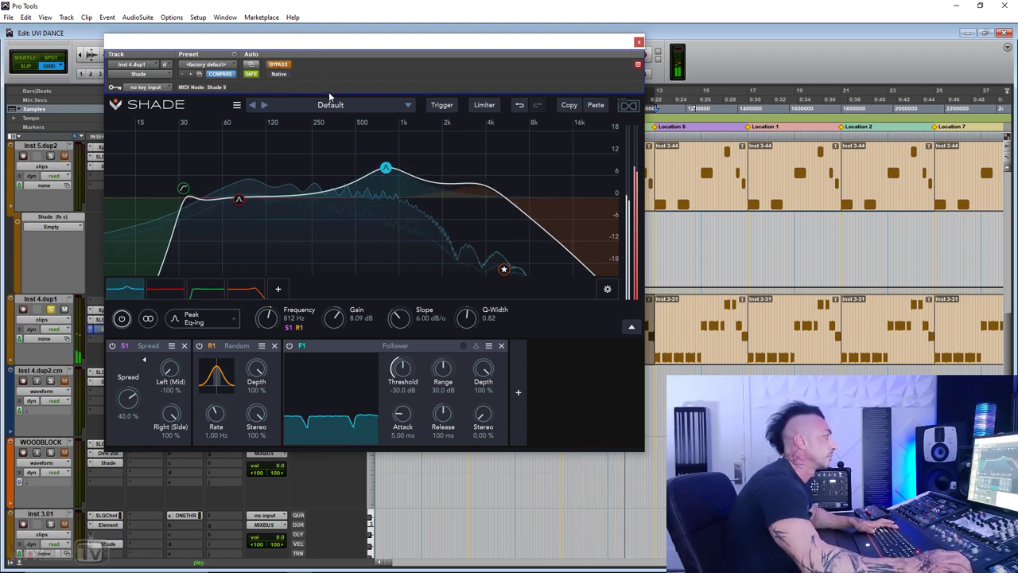
pyautogui.click(280, 65)
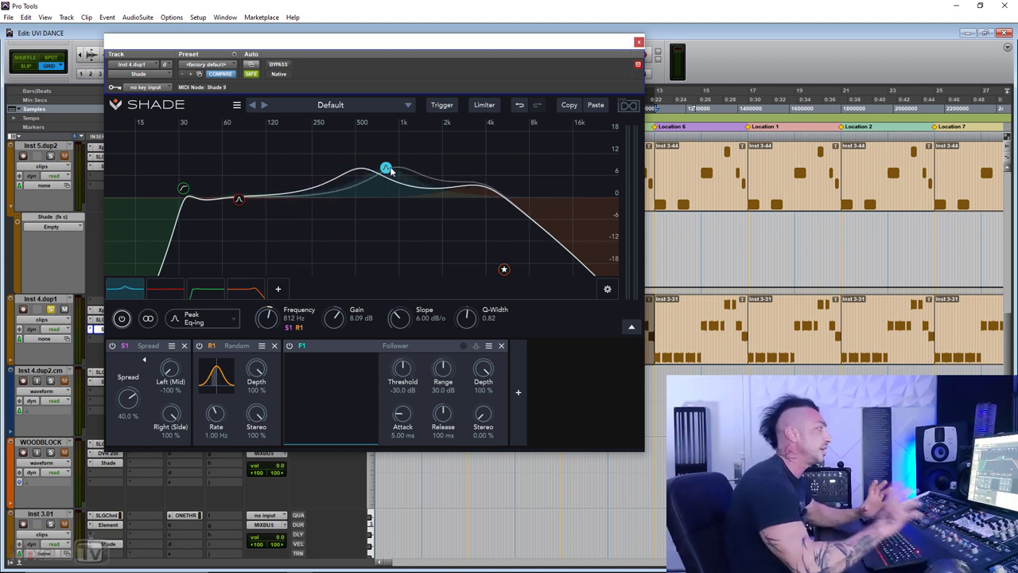
# Select the Special Xpander band, keep Xpander as its type, and switch the band on
pyautogui.click(503, 269)
pyautogui.moveTo(555, 334); pyautogui.dragTo(606, 331)
pyautogui.rightClick(504, 270)
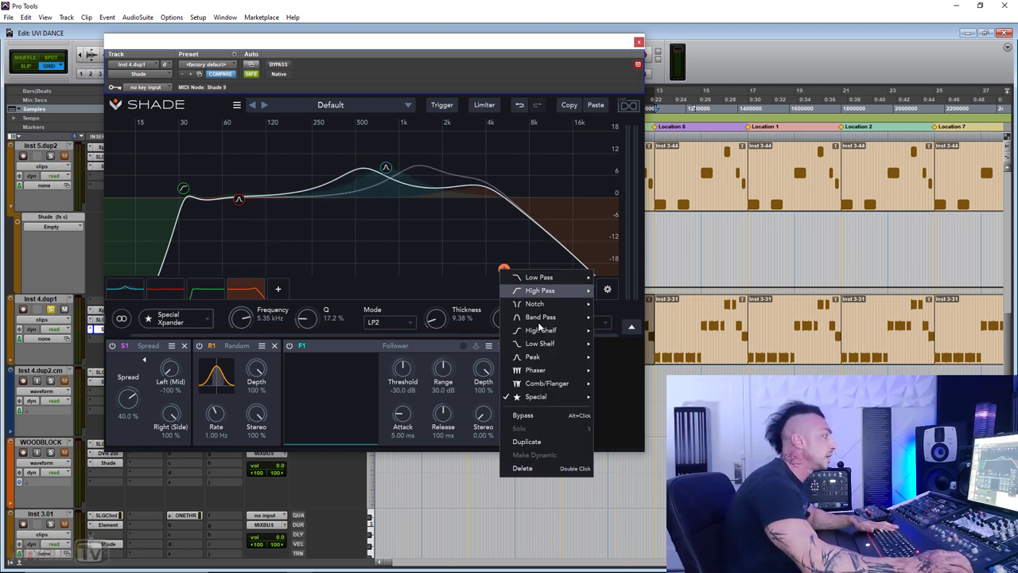
pyautogui.moveTo(568, 396)
pyautogui.click(600, 405)
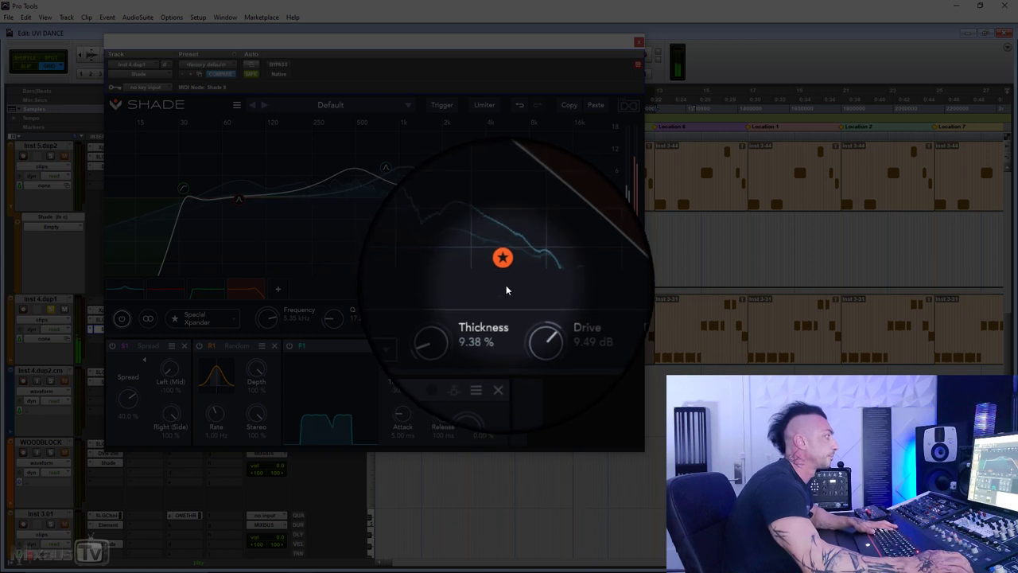
pyautogui.click(121, 320)
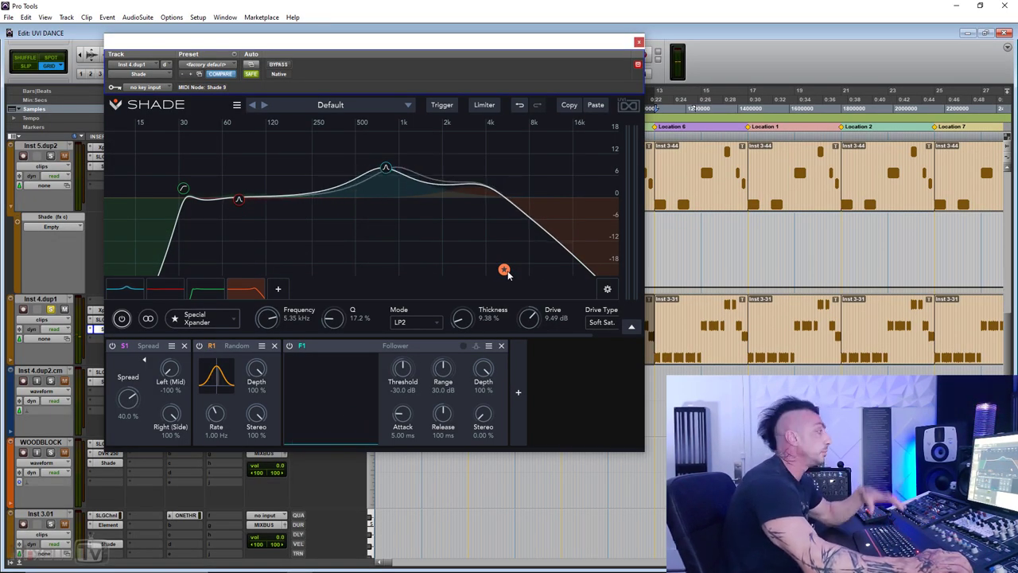
# Toggle the low-pass band off and on twice, leave it on, close Shade and stop playback
pyautogui.click(123, 318)
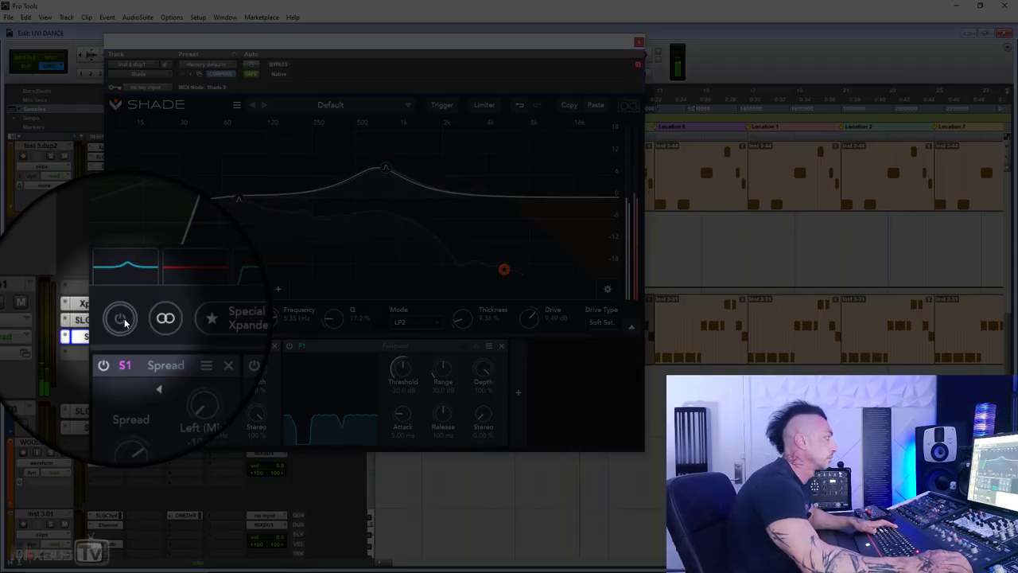
pyautogui.click(122, 318)
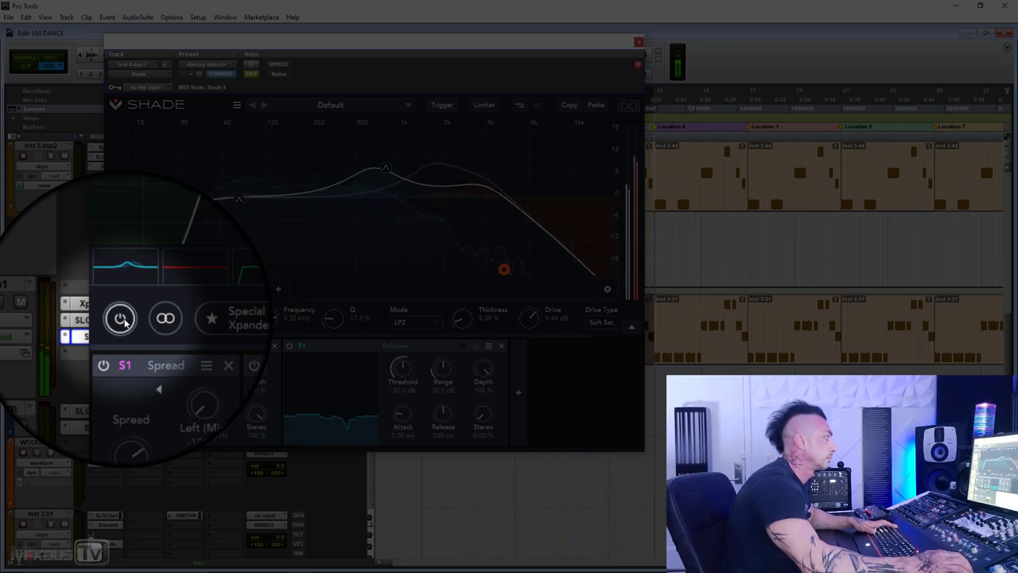
pyautogui.click(123, 318)
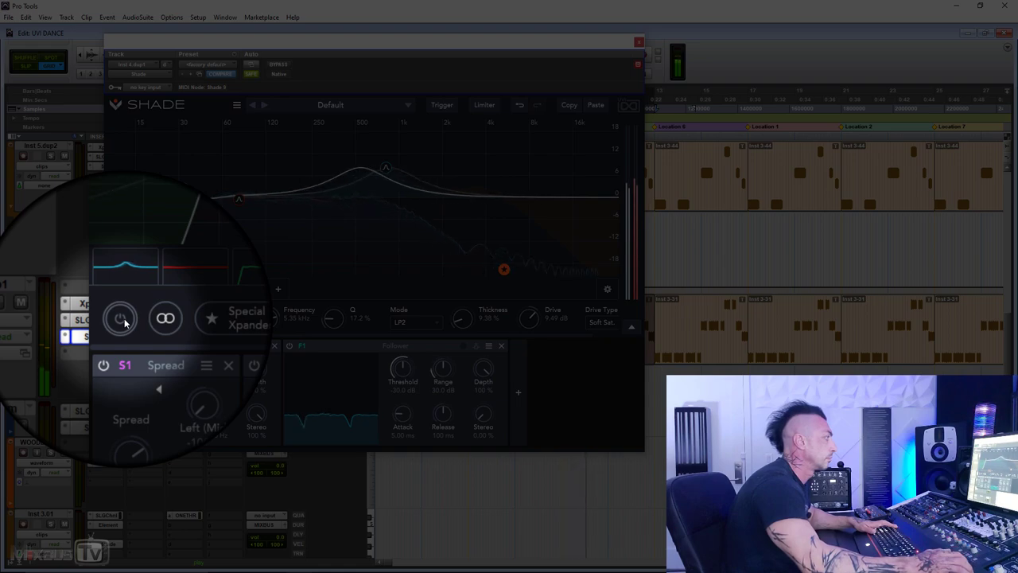
pyautogui.click(122, 319)
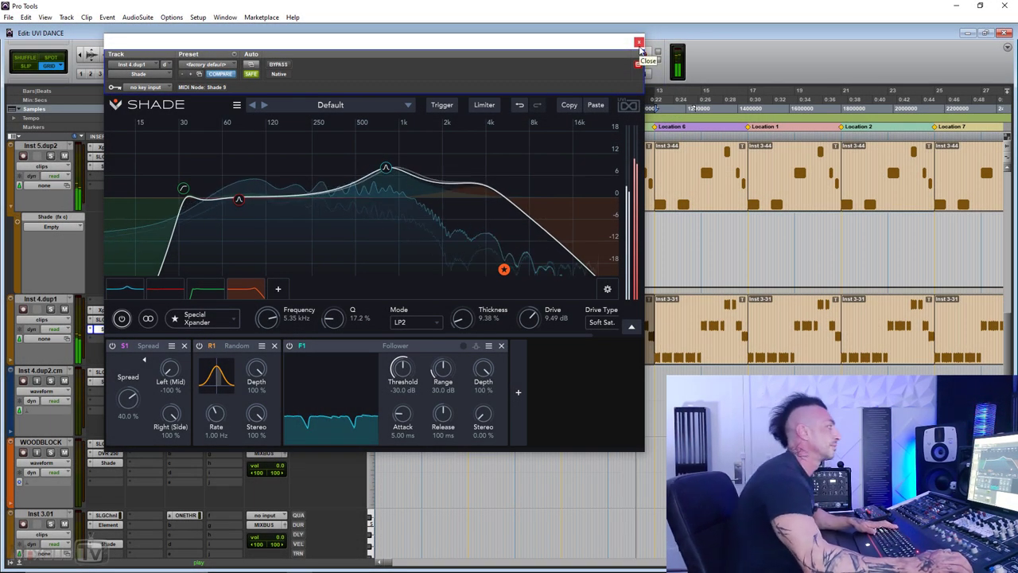
pyautogui.click(641, 46)
pyautogui.press('space')
# Select the HARD SNARE clip and switch the IQ_B_C_&_S_07 track to waveform view
pyautogui.scroll(5, 490, 307)
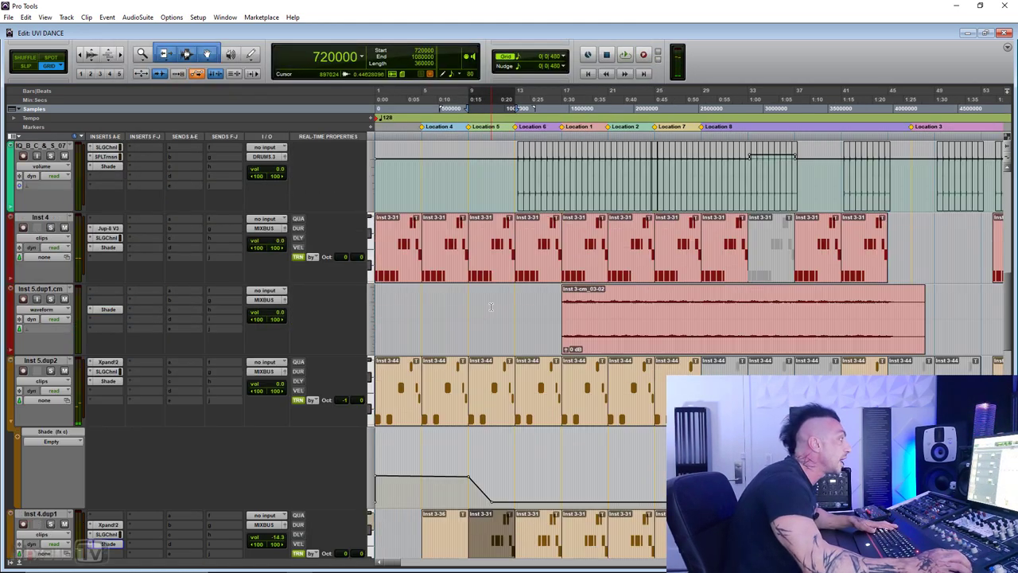
pyautogui.scroll(5, 546, 292)
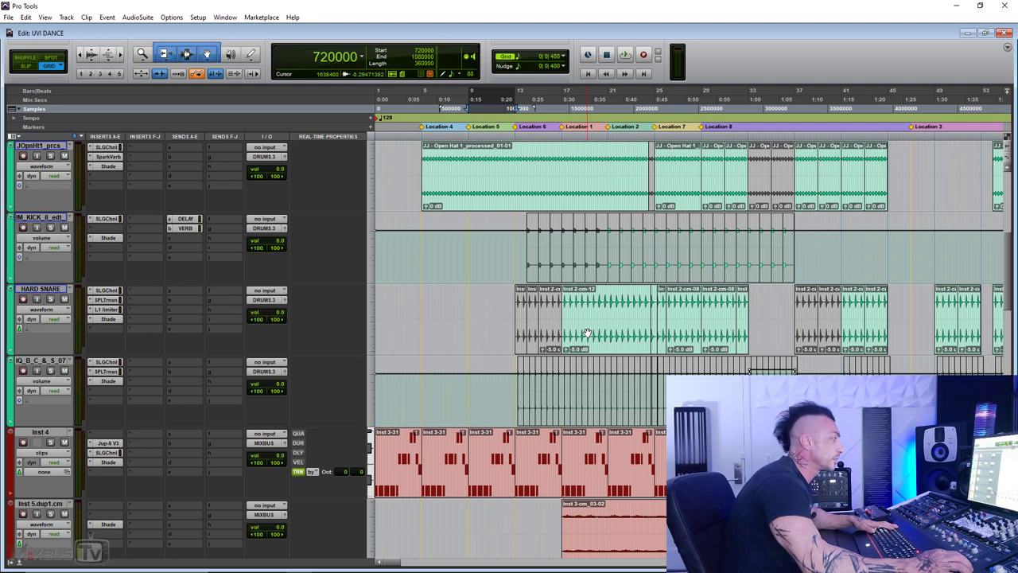
pyautogui.click(586, 332)
pyautogui.scroll(1, 466, 336)
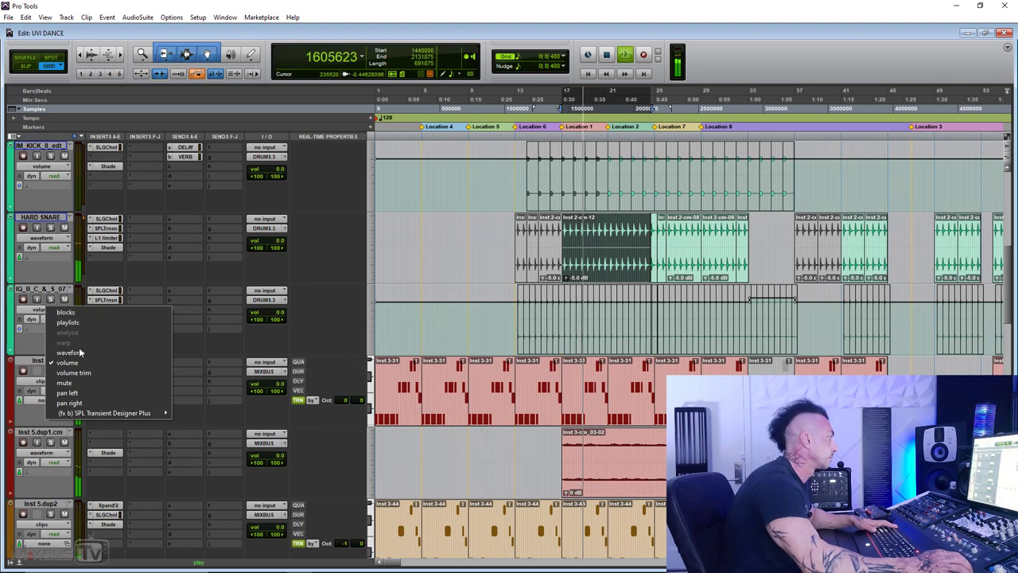
pyautogui.click(79, 352)
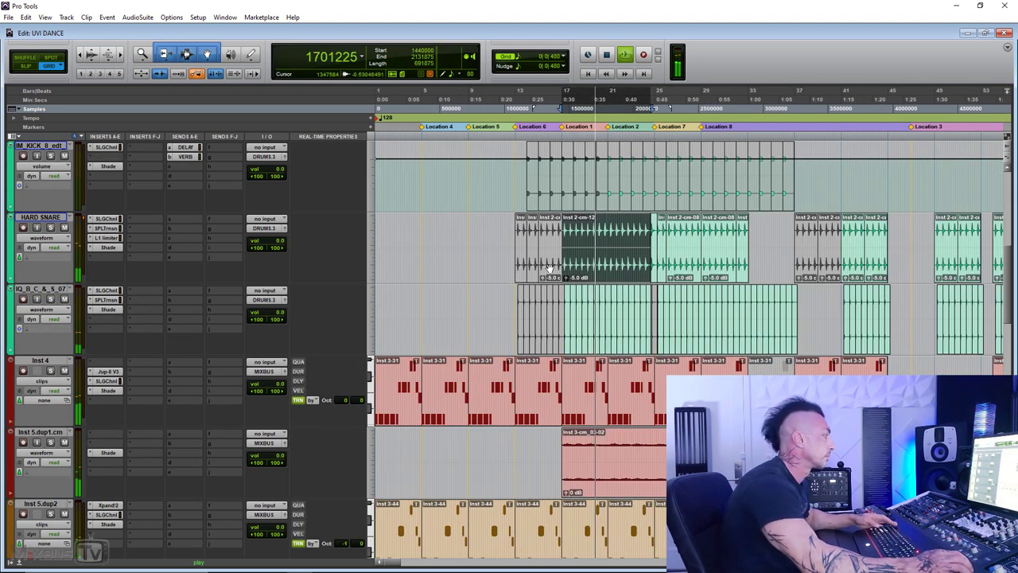
# Replay zoomed in around the playhead, solo the HARD SNARE track, and stop
pyautogui.press('space')
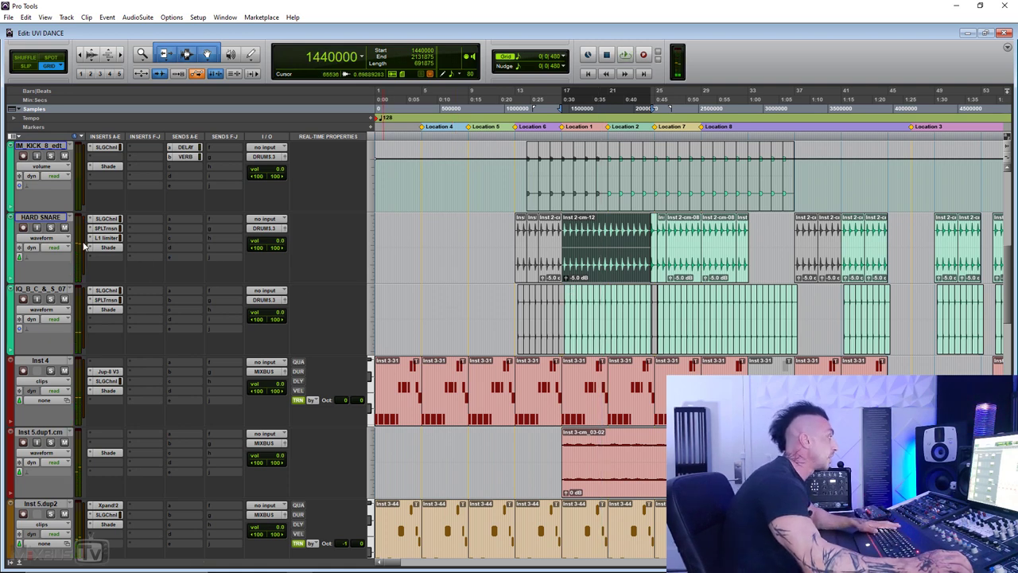
pyautogui.press('space')
pyautogui.hotkey('ctrl', ']')
pyautogui.hotkey('ctrl', ']')
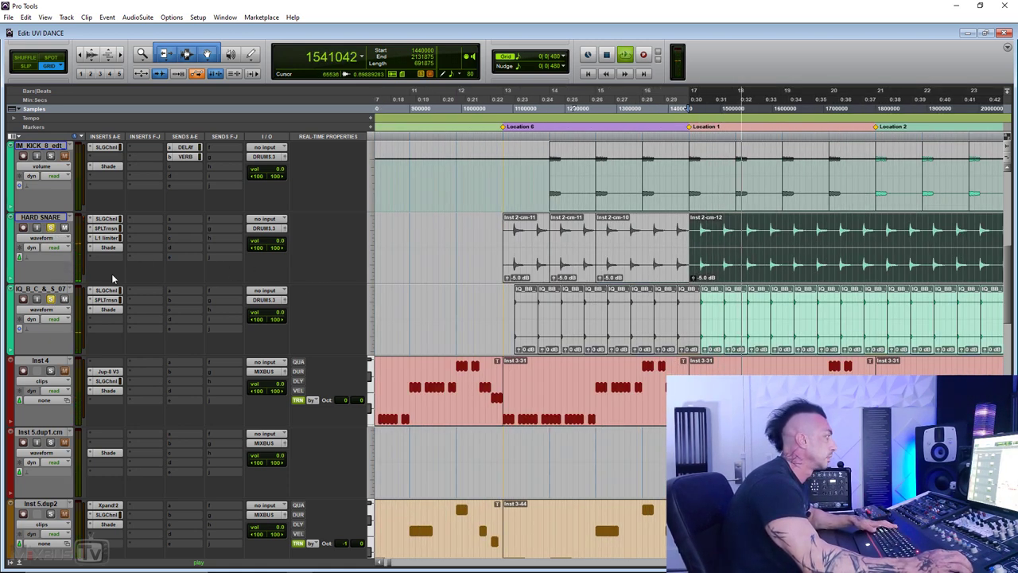
pyautogui.click(50, 228)
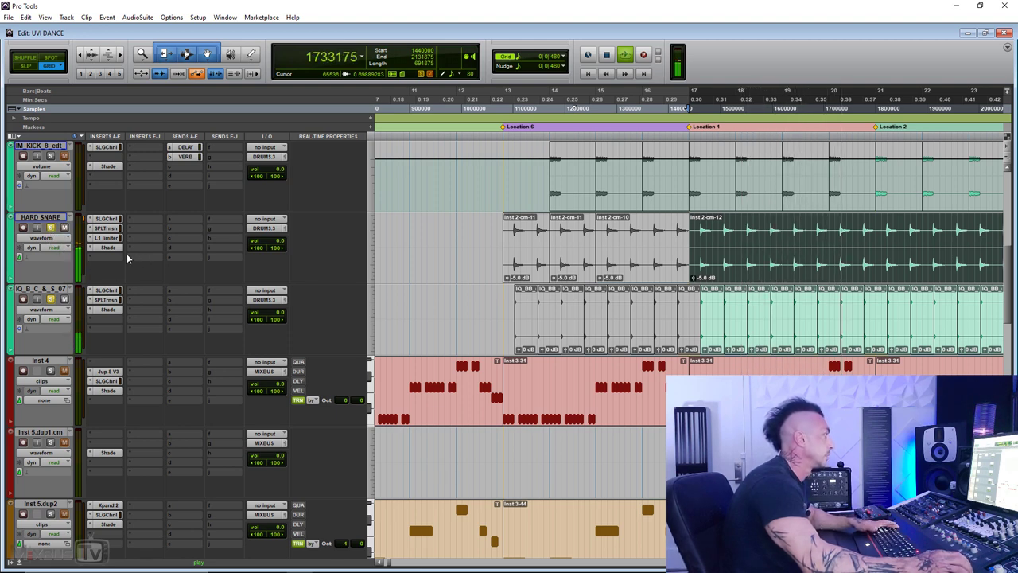
pyautogui.press('space')
# Open HARD SNARE's Shade and play, bypassing the filter to compare
pyautogui.click(111, 248)
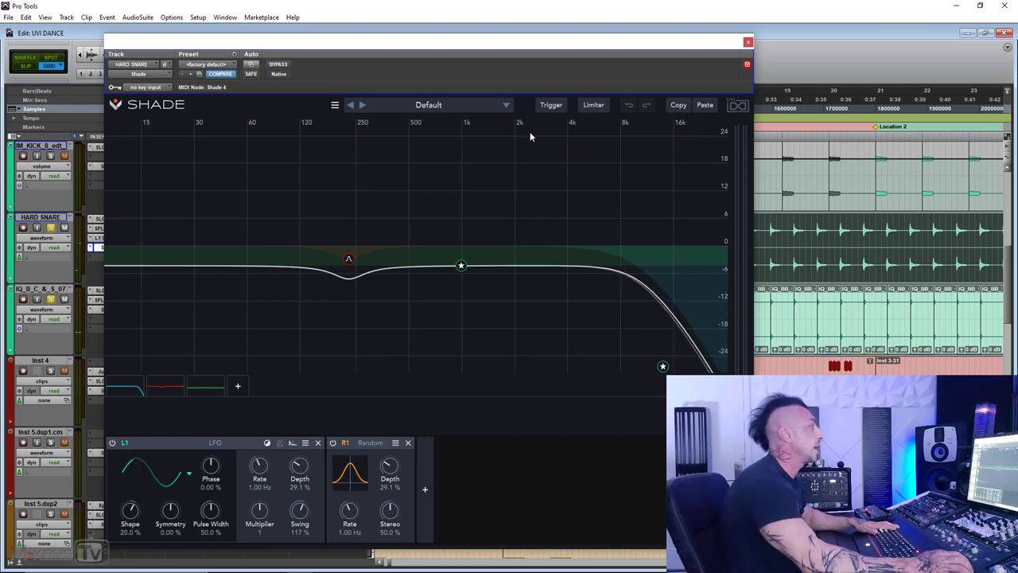
pyautogui.moveTo(542, 45); pyautogui.dragTo(574, 17)
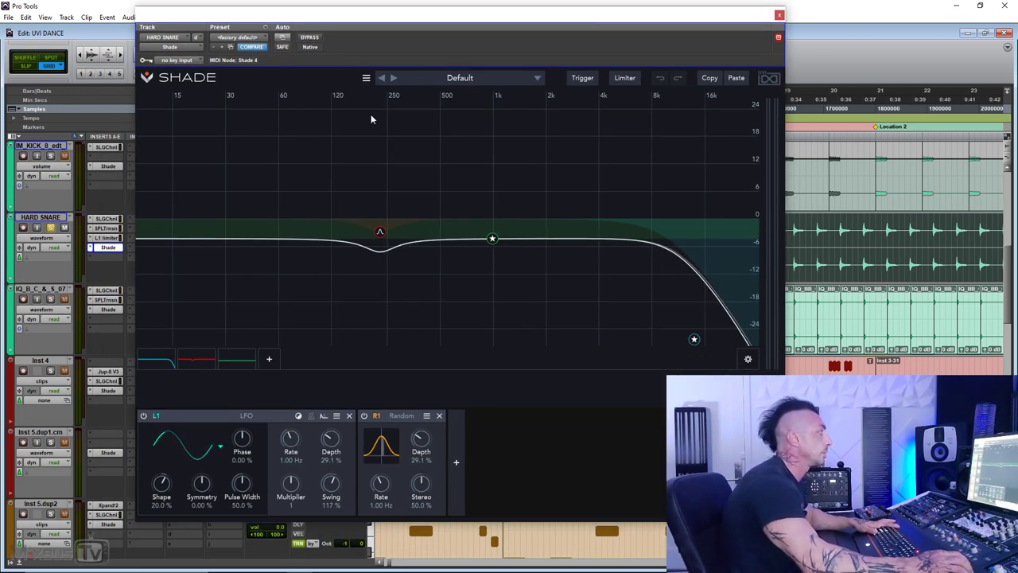
pyautogui.press('space')
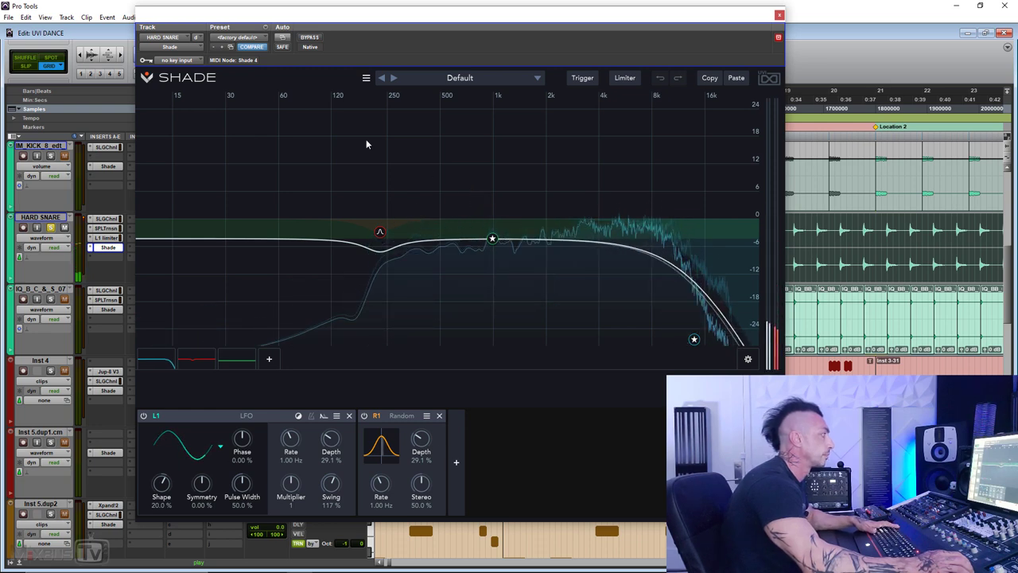
pyautogui.click(310, 37)
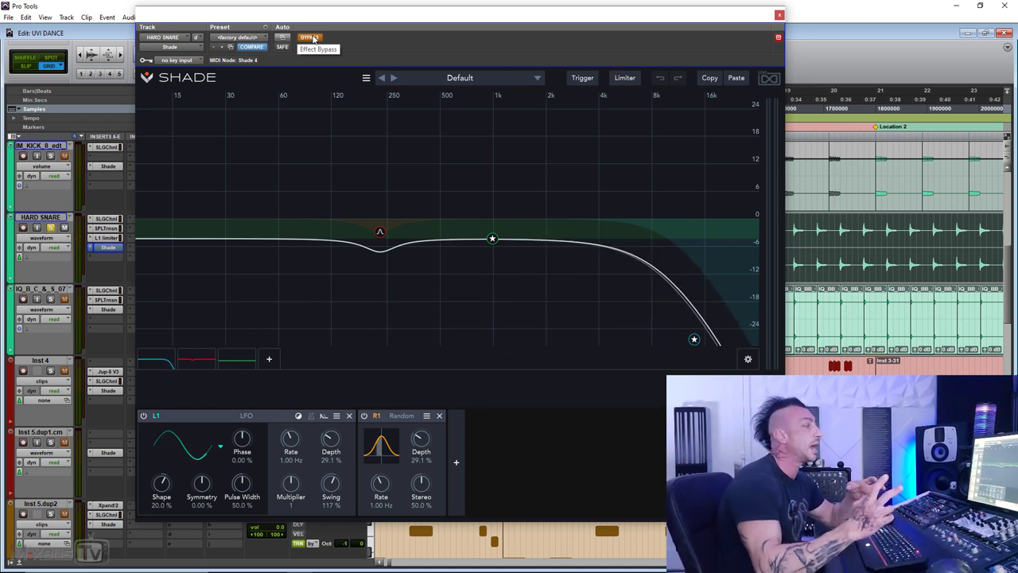
# Inspect the high-cut and middle bands while replaying, then stop and close the Shade window
pyautogui.click(694, 341)
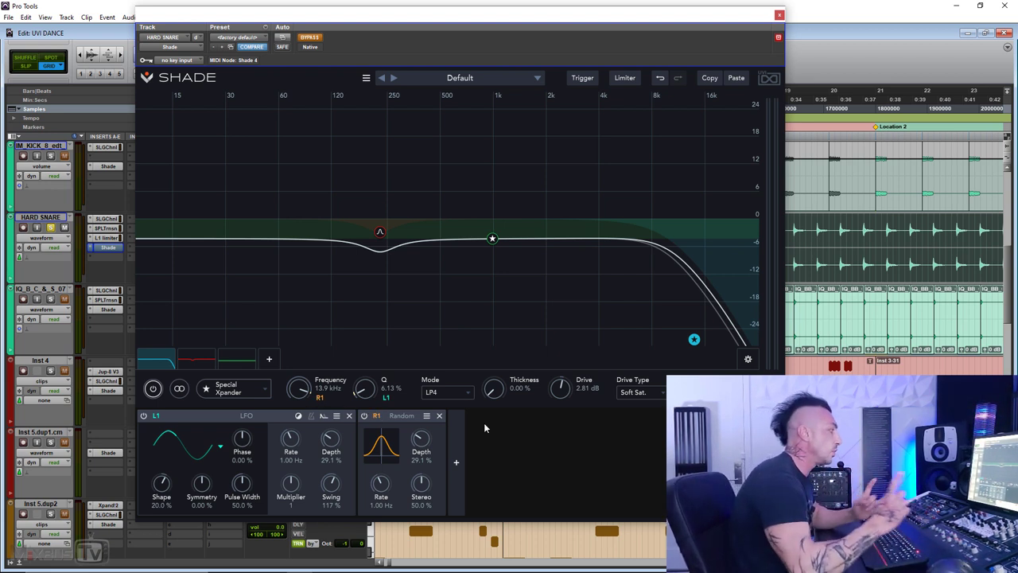
pyautogui.click(493, 238)
pyautogui.press('space')
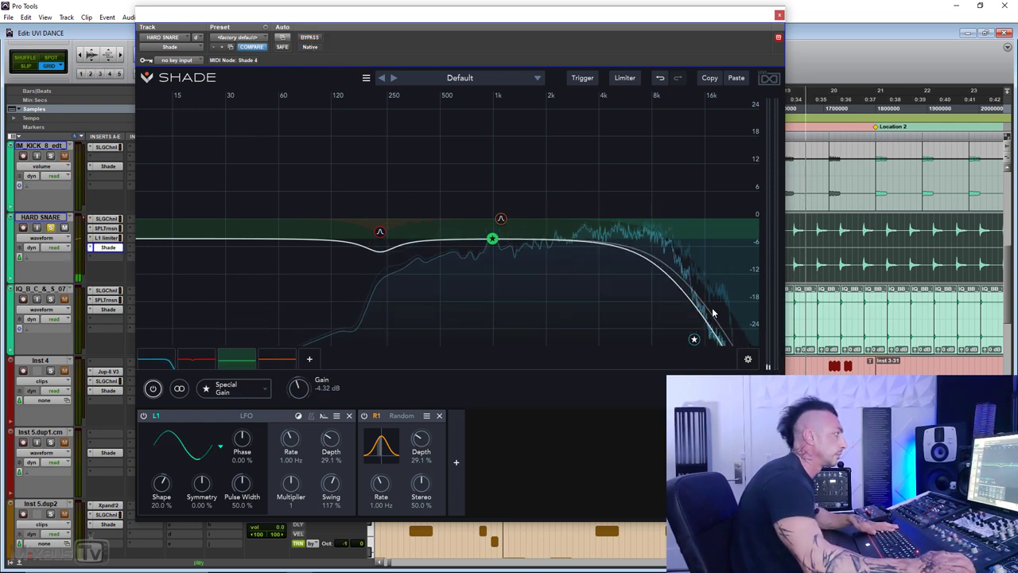
pyautogui.press('space')
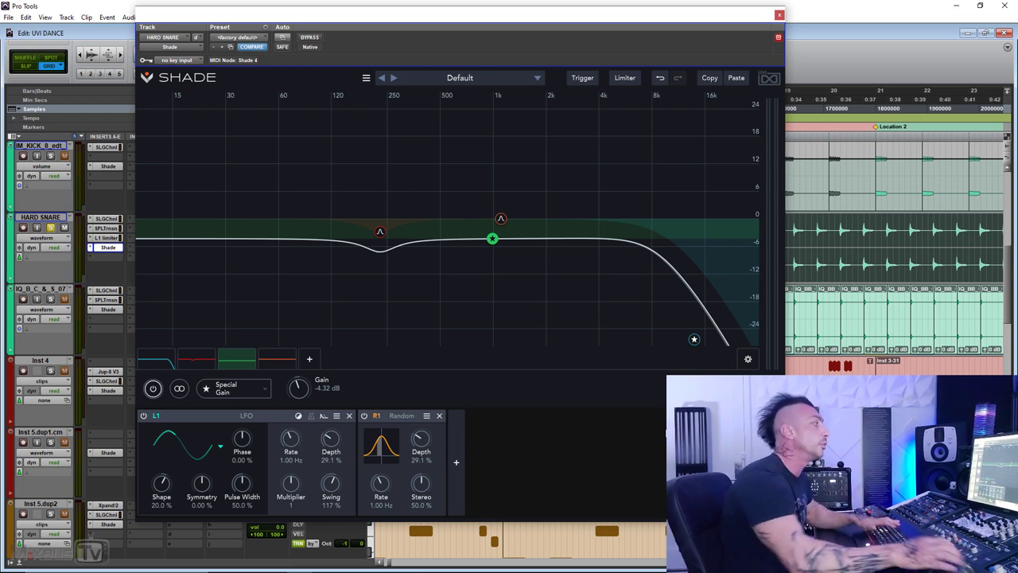
pyautogui.click(108, 248)
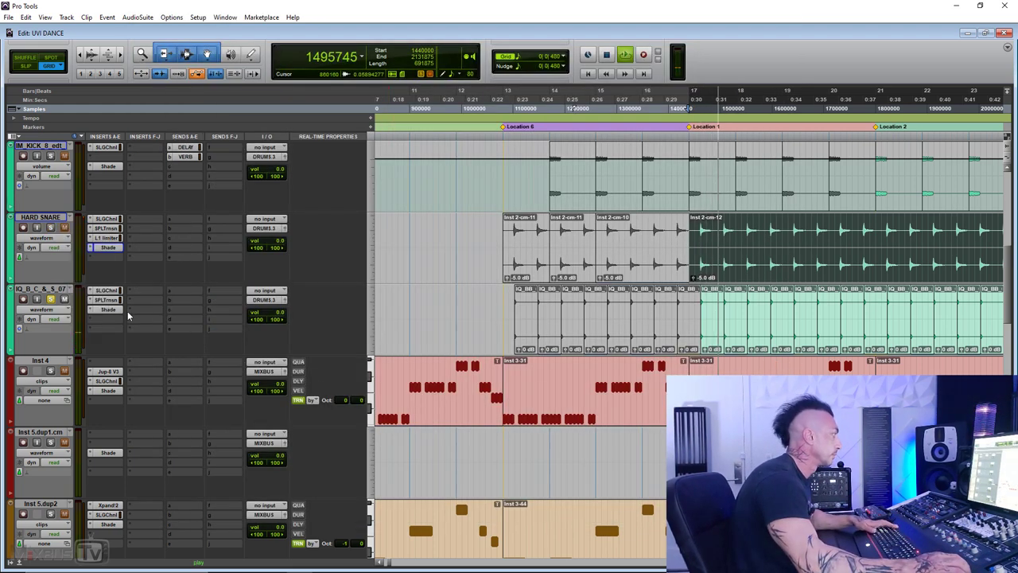
# Open IQ_B_C_&_S_07's Shade and load the Utility 5 Bands EQ preset
pyautogui.click(107, 308)
pyautogui.press('space')
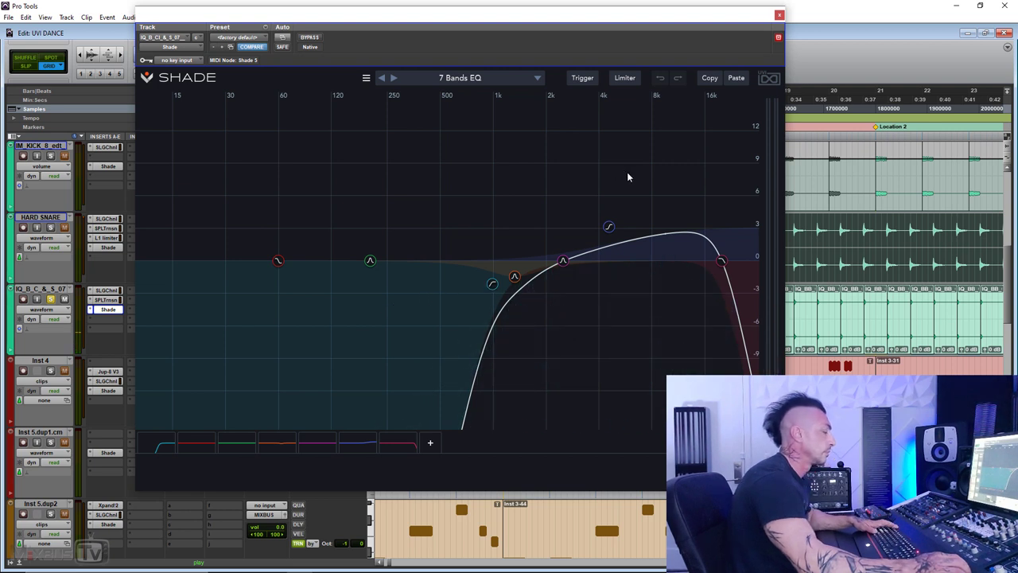
pyautogui.press('space')
pyautogui.click(470, 79)
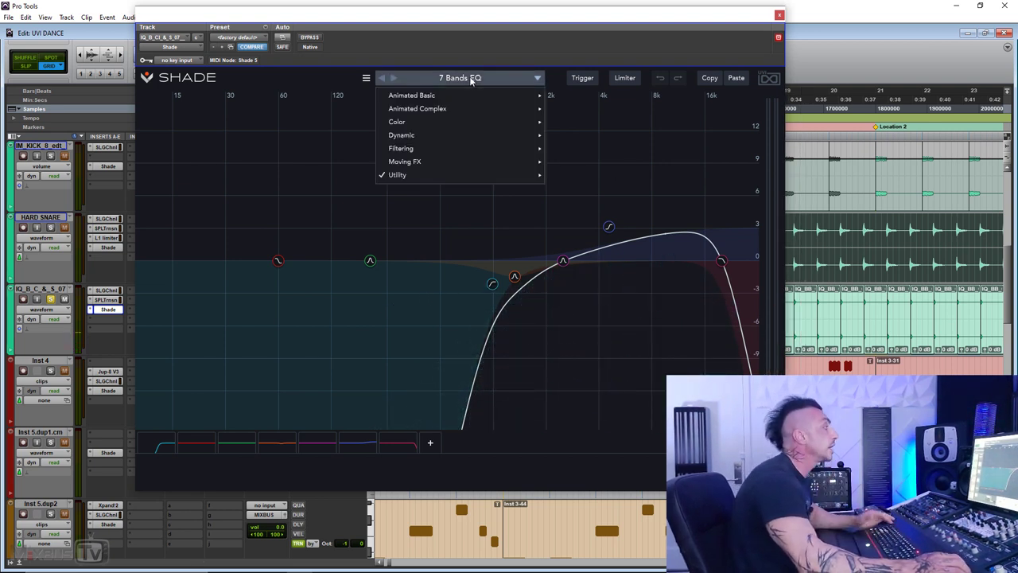
pyautogui.moveTo(499, 178)
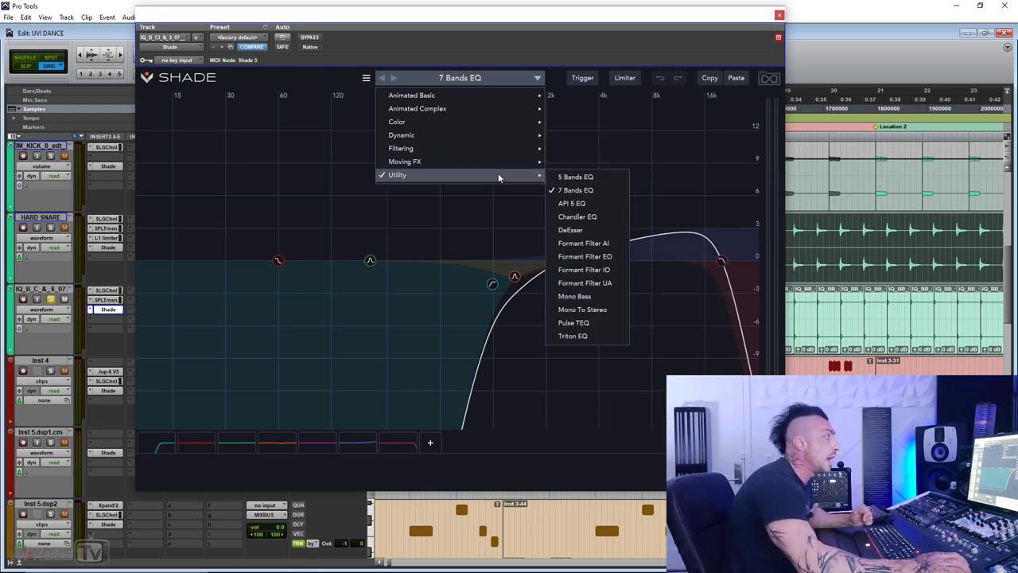
pyautogui.click(574, 176)
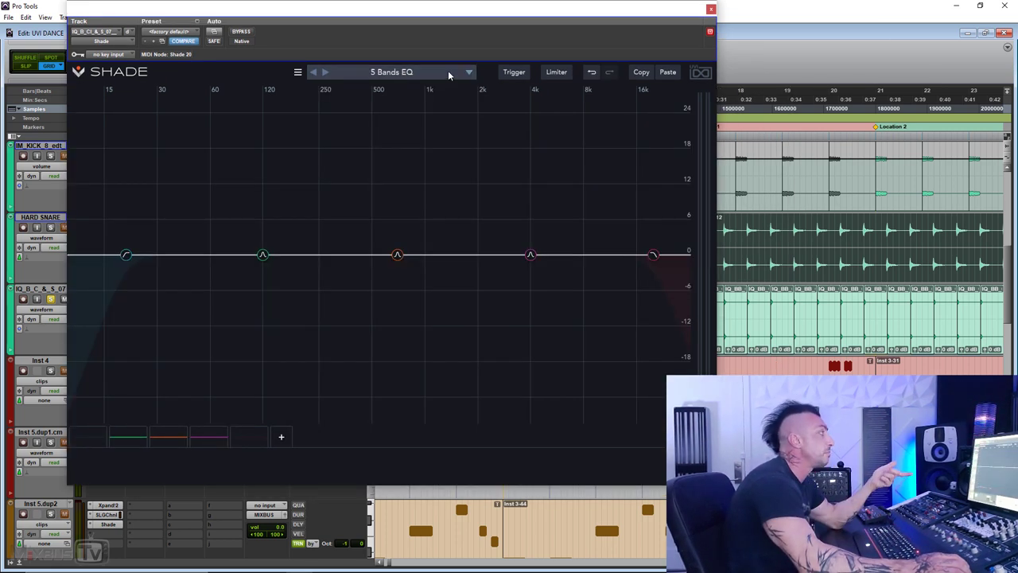
# Audition 7 Bands EQ, API 5 EQ, Chandler EQ and Pulse TEQ, ending on Triton EQ, then close
pyautogui.click(325, 72)
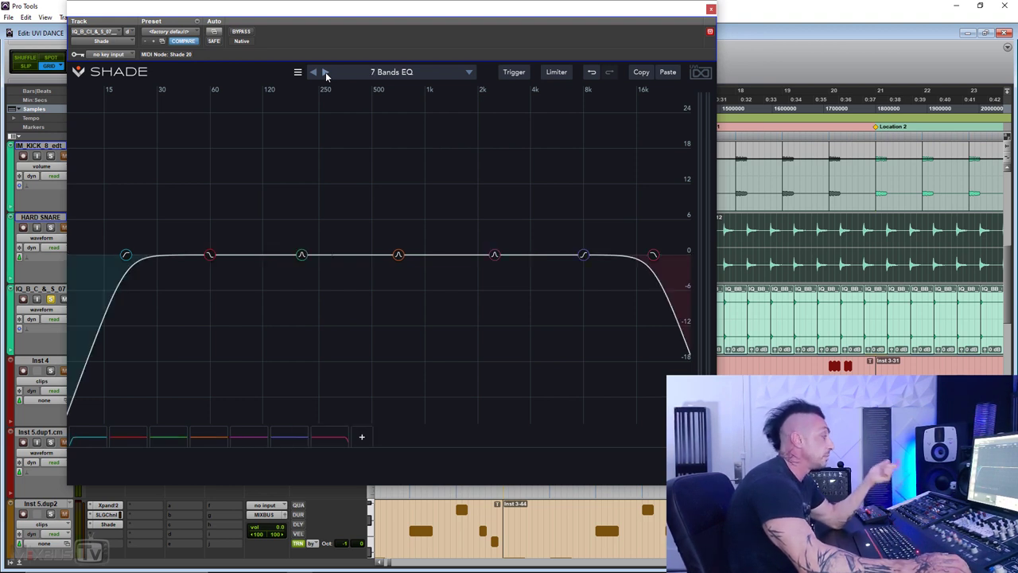
pyautogui.click(325, 72)
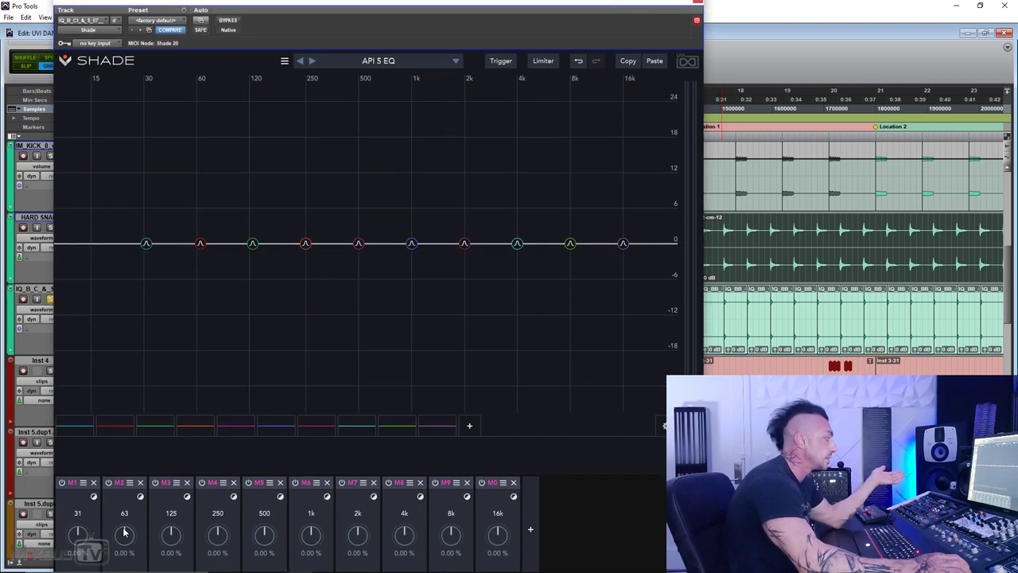
pyautogui.click(311, 62)
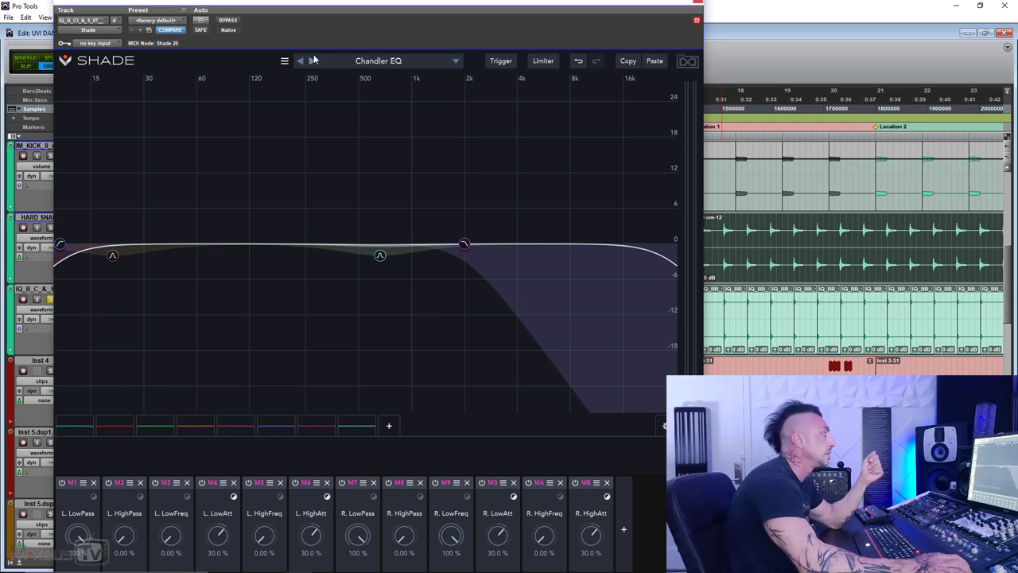
pyautogui.click(358, 60)
pyautogui.moveTo(414, 134)
pyautogui.click(477, 310)
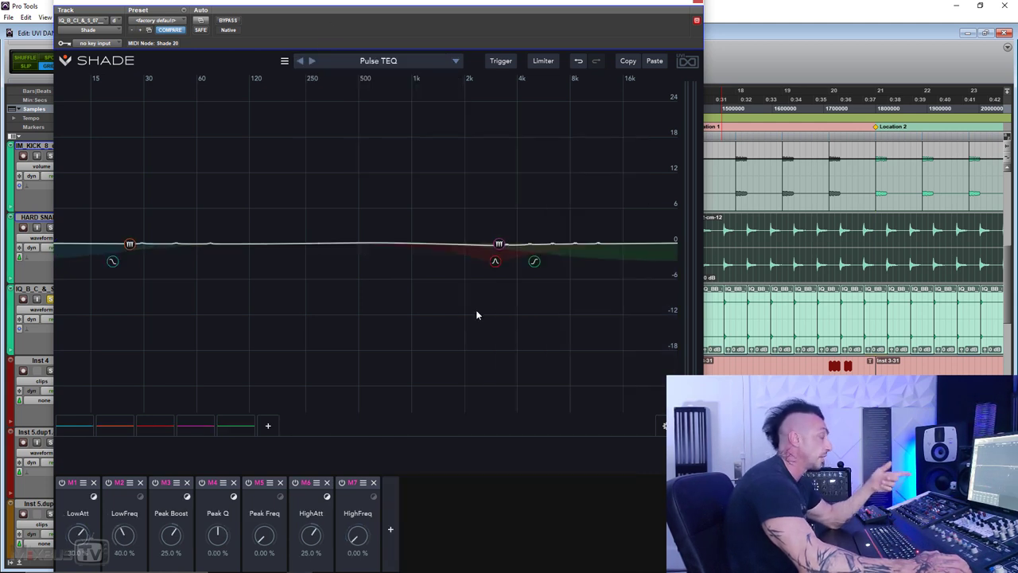
pyautogui.click(313, 62)
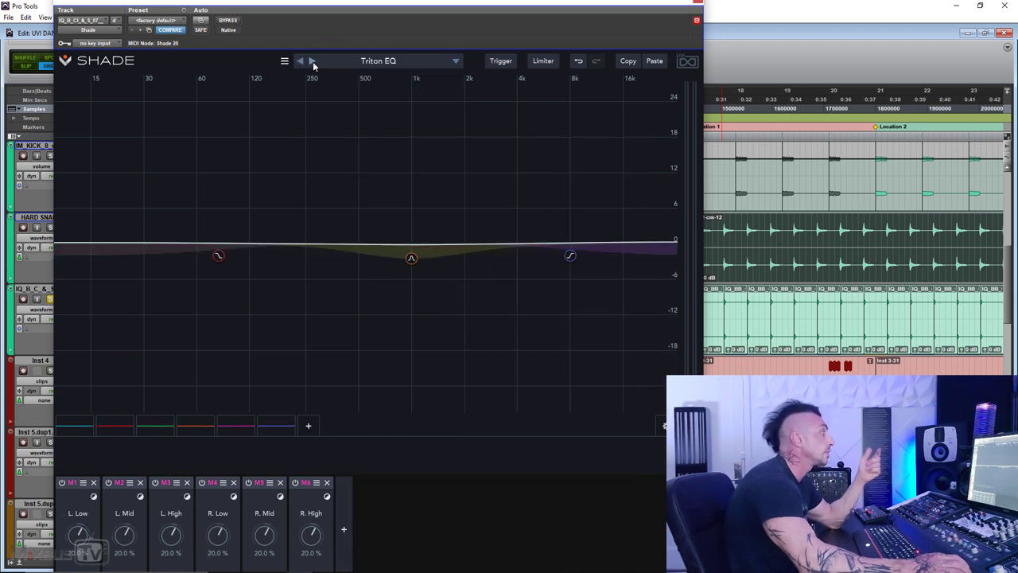
pyautogui.click(691, 4)
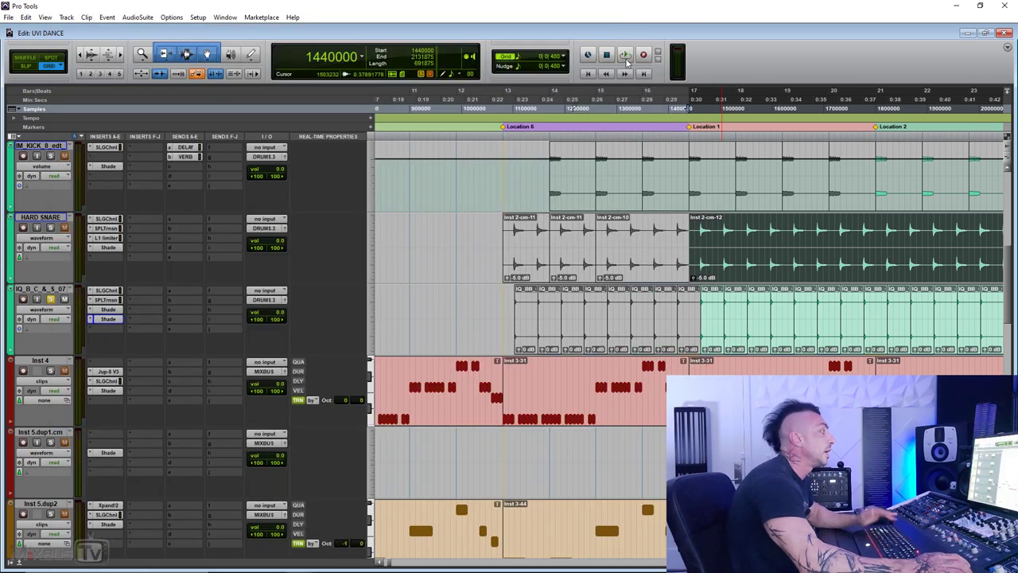
# Remove the extra Shade insert from IQ_B_C_&_S_07, leaving Shade in the third slot
pyautogui.click(91, 320)
pyautogui.click(107, 325)
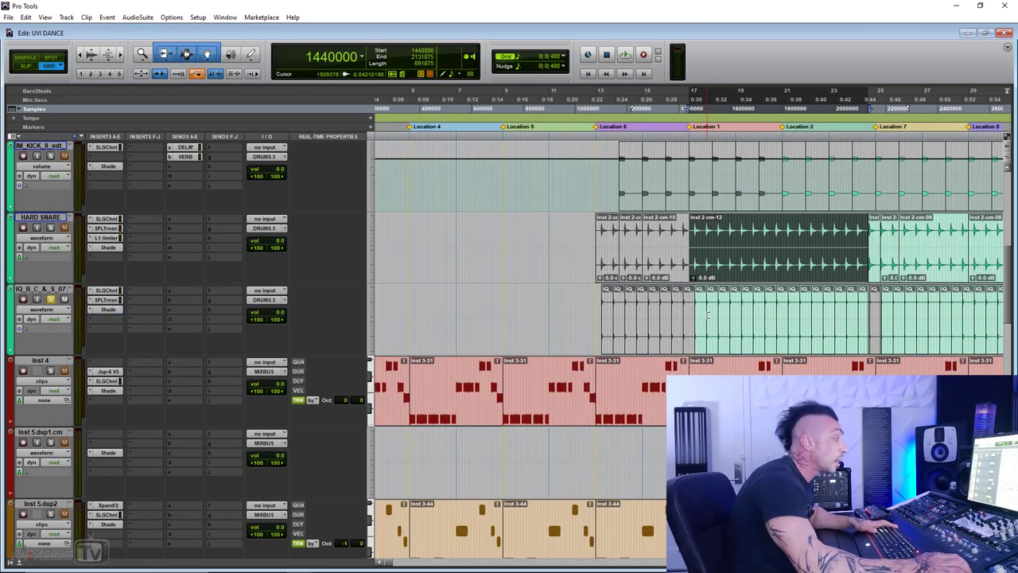
pyautogui.moveTo(108, 246); pyautogui.dragTo(114, 313)
# Compare the remaining 7 Bands EQ Shade bypassed and active, close it, zoom out and play
pyautogui.click(113, 313)
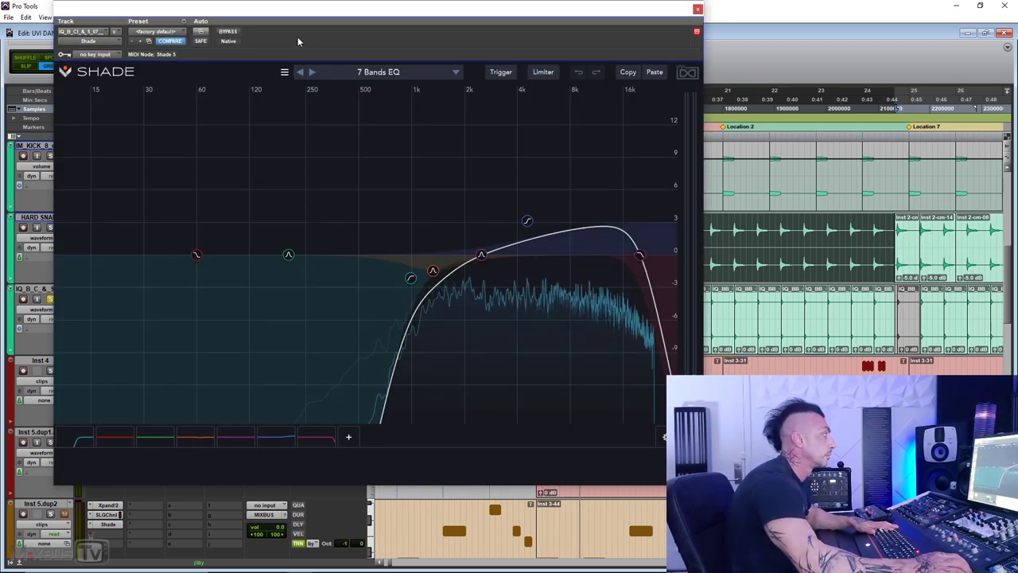
pyautogui.click(235, 33)
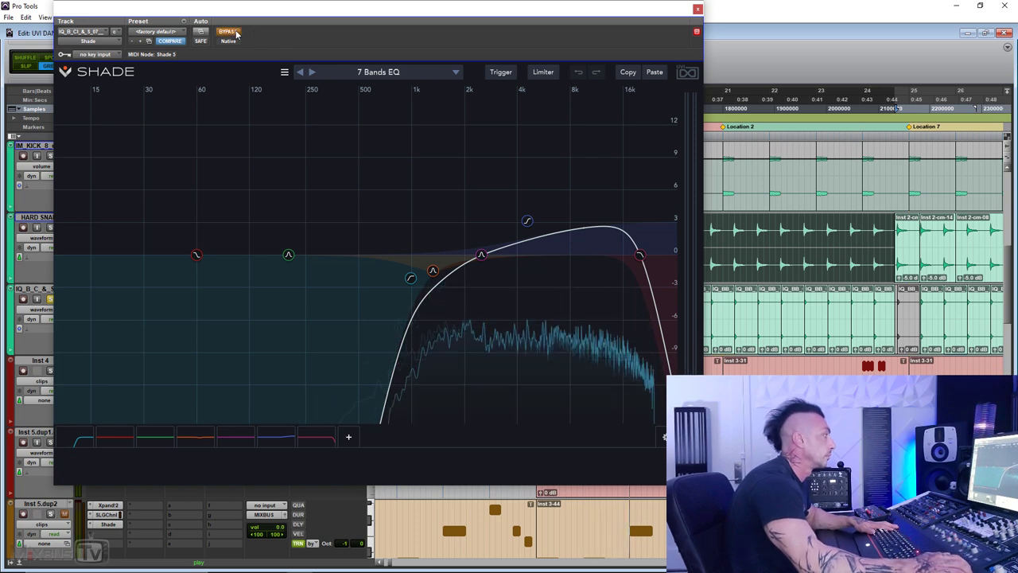
pyautogui.click(236, 34)
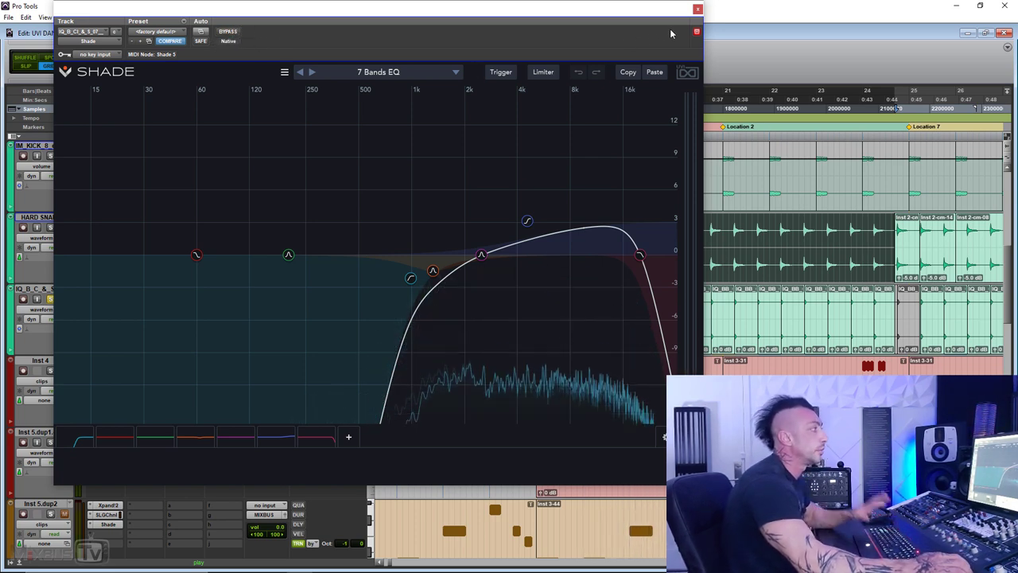
pyautogui.click(697, 10)
pyautogui.hotkey('ctrl', '[')
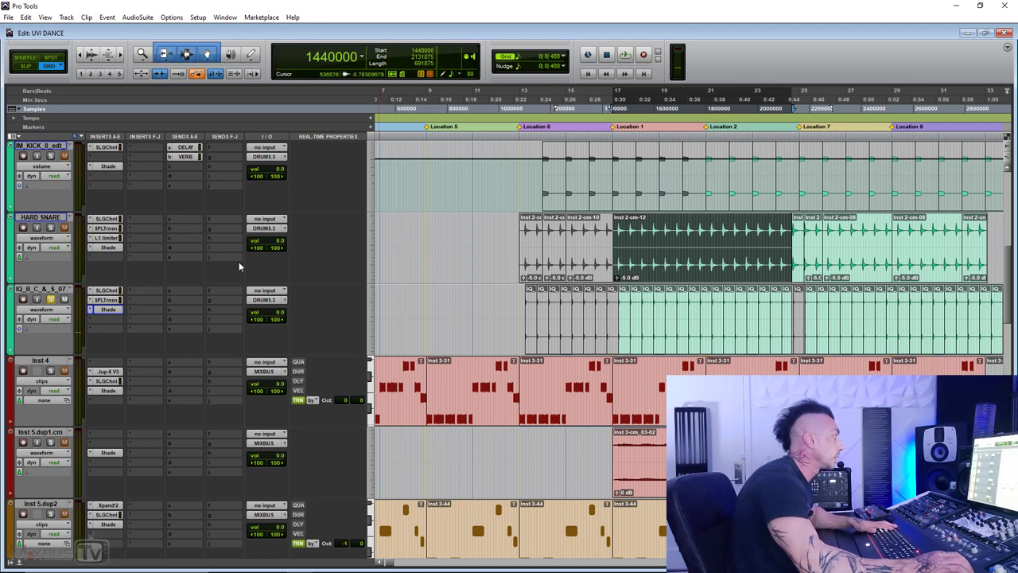
pyautogui.scroll(-2, 158, 181)
pyautogui.press('space')
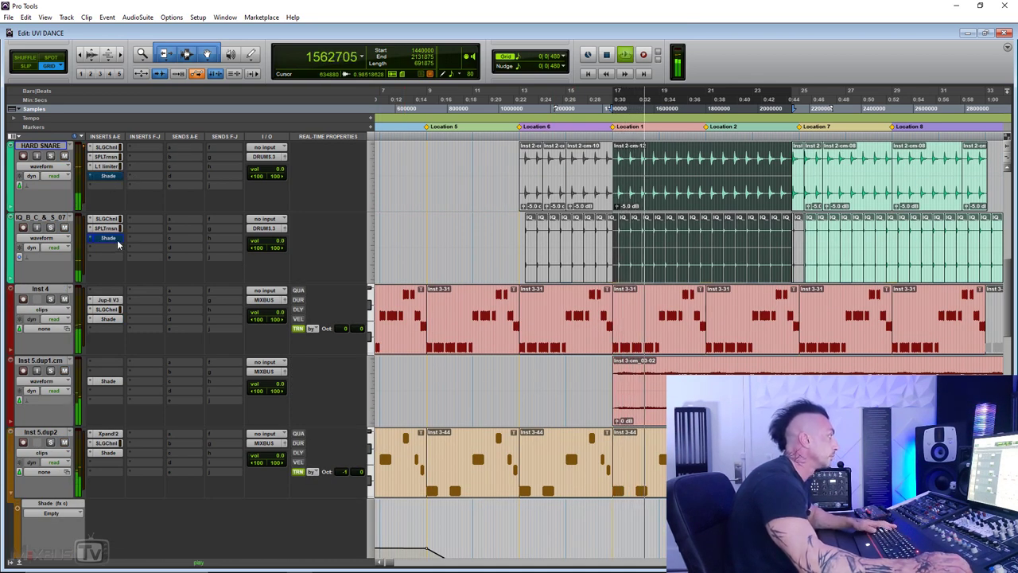
# Switch the Shade window to IQ_B_C_&_S_07, turn its BYPASS off, close it, and stop playback
pyautogui.click(105, 175)
pyautogui.moveTo(371, 8); pyautogui.dragTo(486, 2)
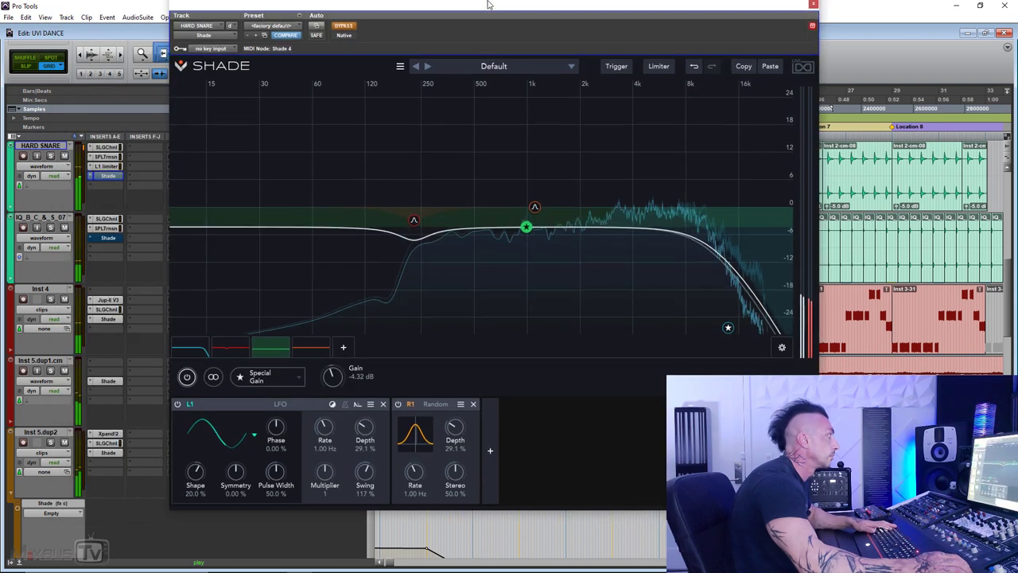
pyautogui.click(108, 238)
pyautogui.click(344, 26)
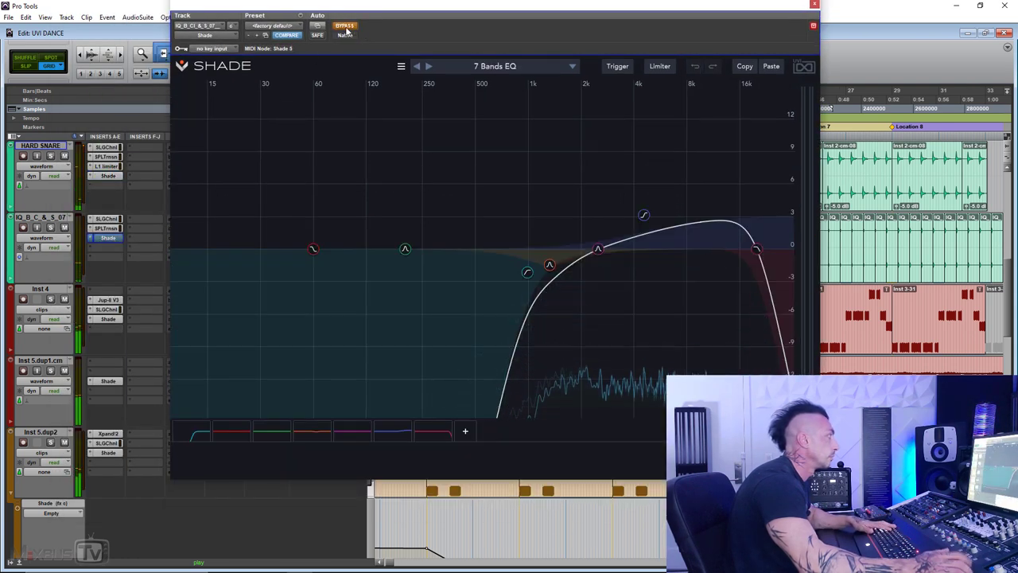
pyautogui.click(813, 5)
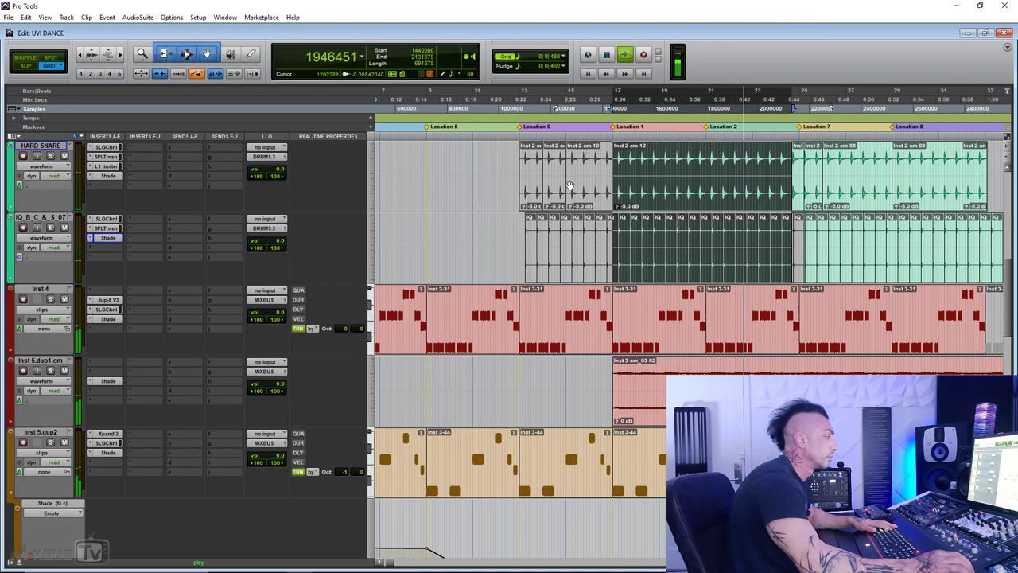
pyautogui.hotkey('ctrl', '[')
pyautogui.hotkey('ctrl', ']')
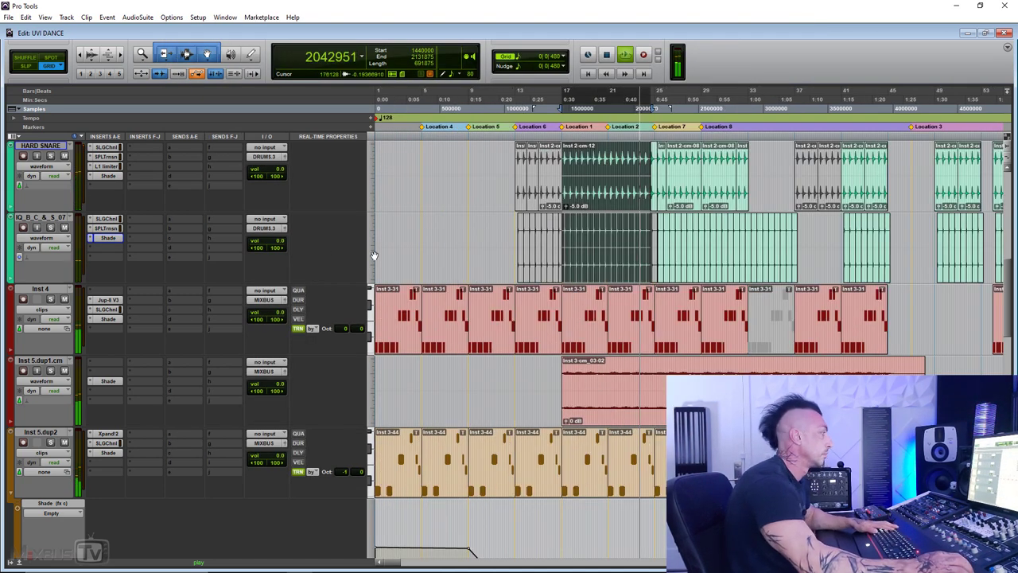
pyautogui.press('space')
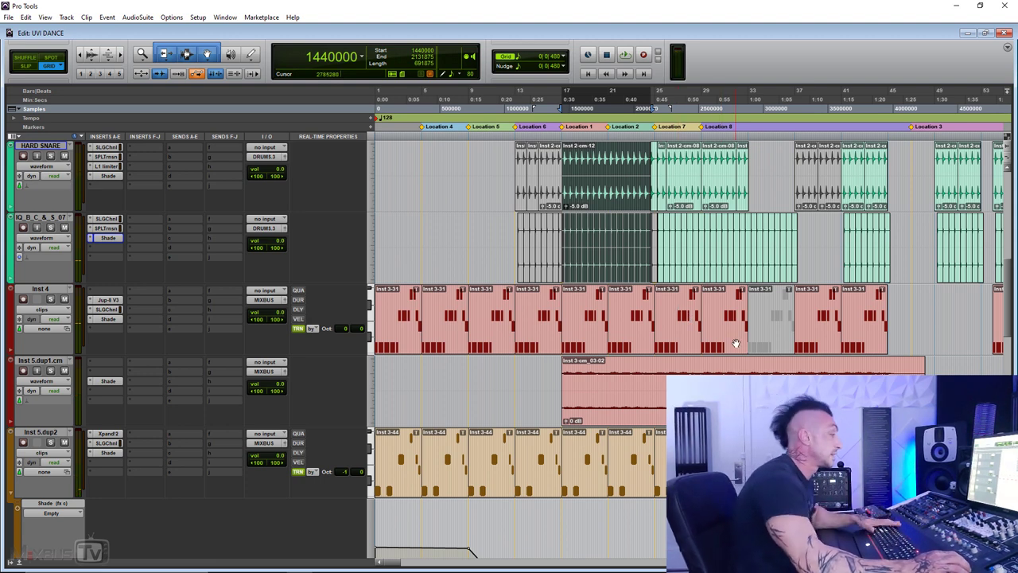
# Select the Inst 3-cm_03-02 clip, solo Inst 5.dup1.cm, play, and open its Shade plugin
pyautogui.click(637, 381)
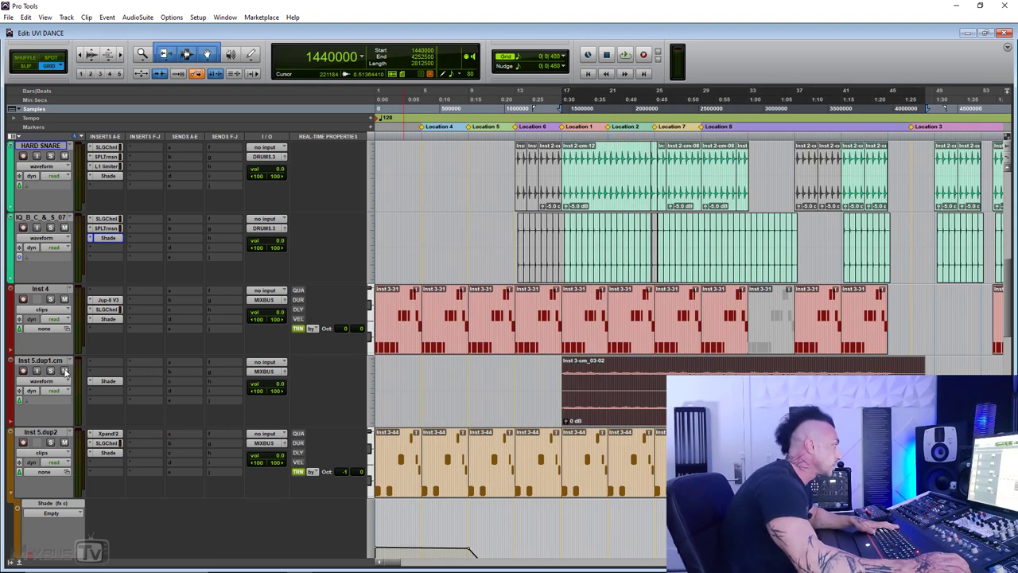
pyautogui.click(52, 372)
pyautogui.press('space')
pyautogui.hotkey('ctrl', ']')
pyautogui.click(113, 381)
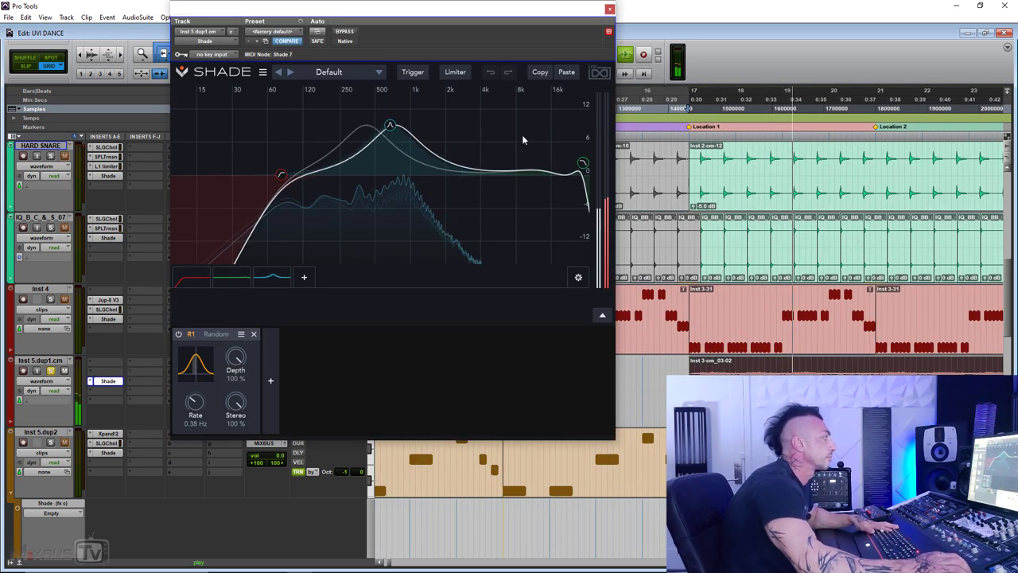
# Select the 671 Hz band and compare Shade bypassed and active during playback
pyautogui.click(390, 125)
pyautogui.click(348, 32)
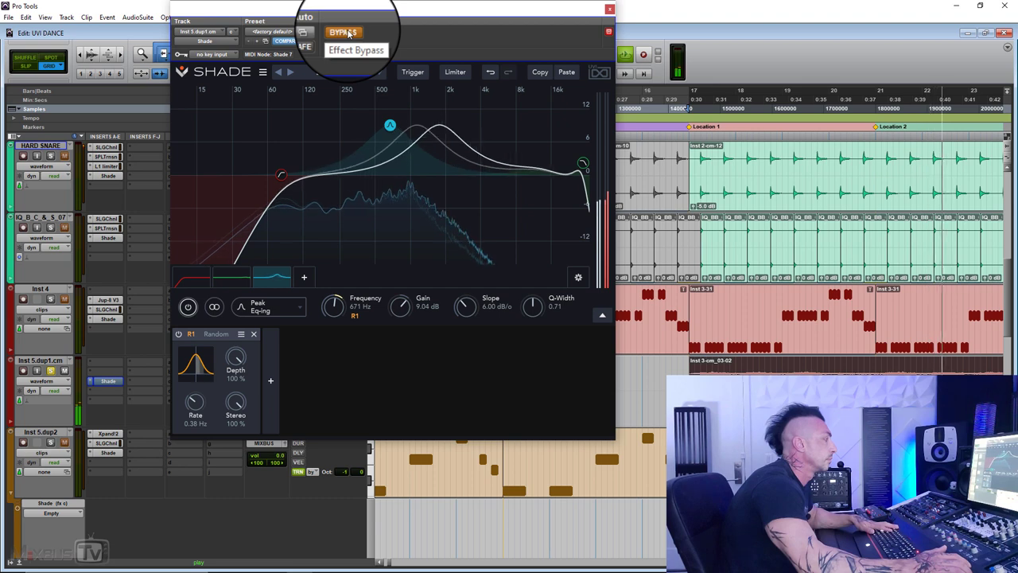
pyautogui.click(348, 33)
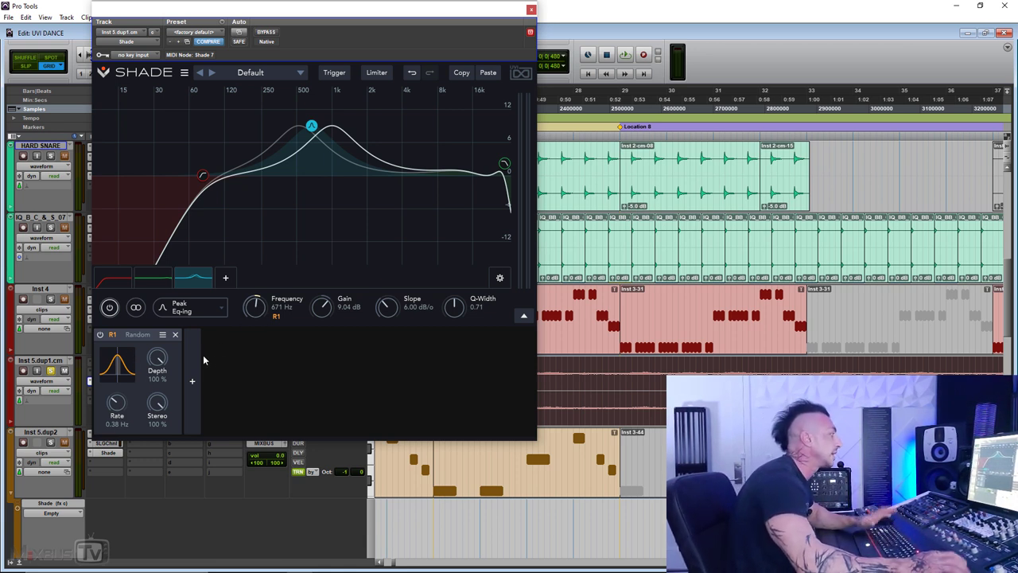
pyautogui.press('space')
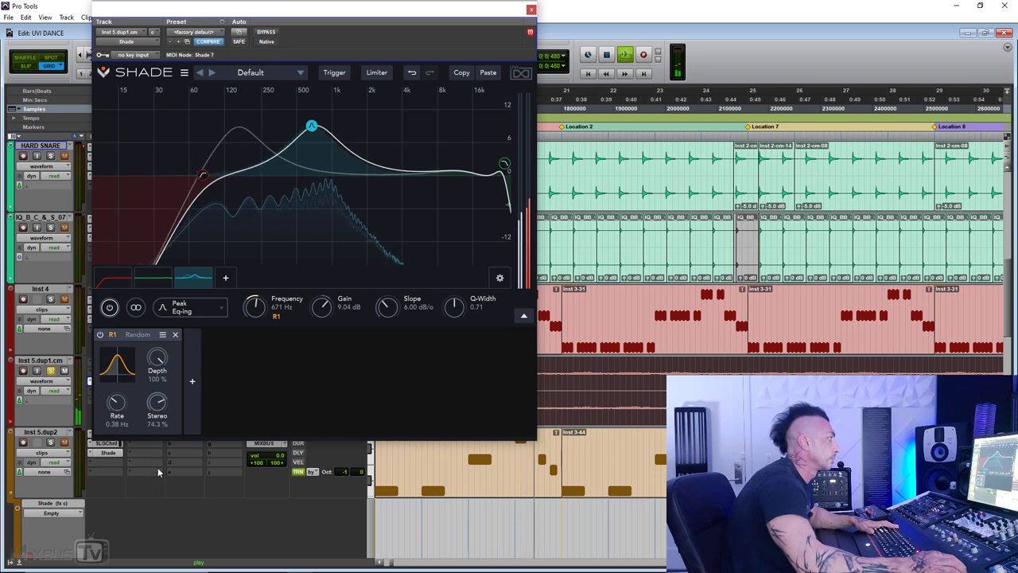
# Reset the Random modulator's stereo amount, then raise it to 100%
pyautogui.doubleClick(169, 404)
pyautogui.press('space')
pyautogui.moveTo(160, 405); pyautogui.dragTo(166, 355)
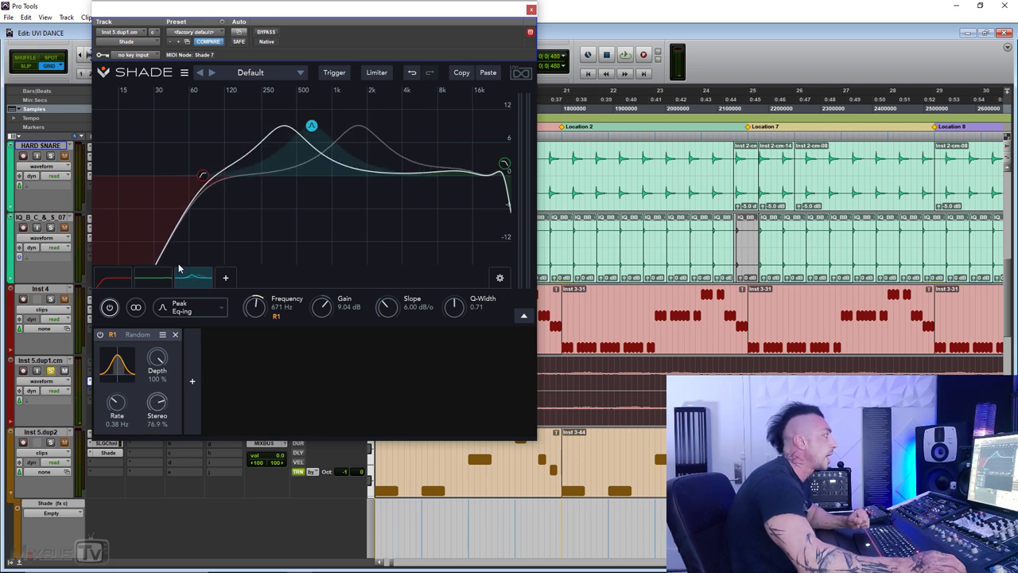
pyautogui.moveTo(182, 242); pyautogui.dragTo(189, 186)
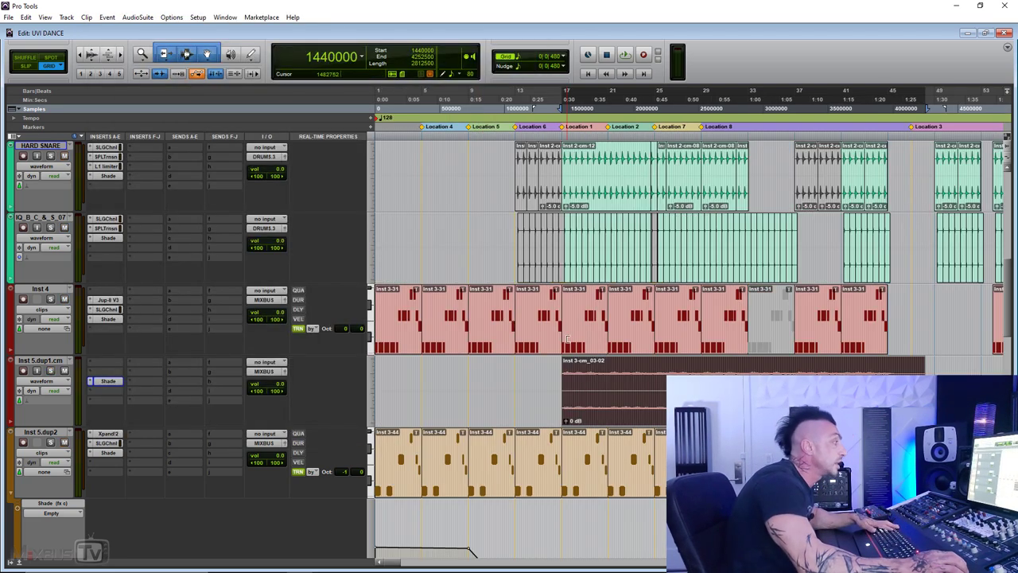
pyautogui.scroll(-2, 567, 339)
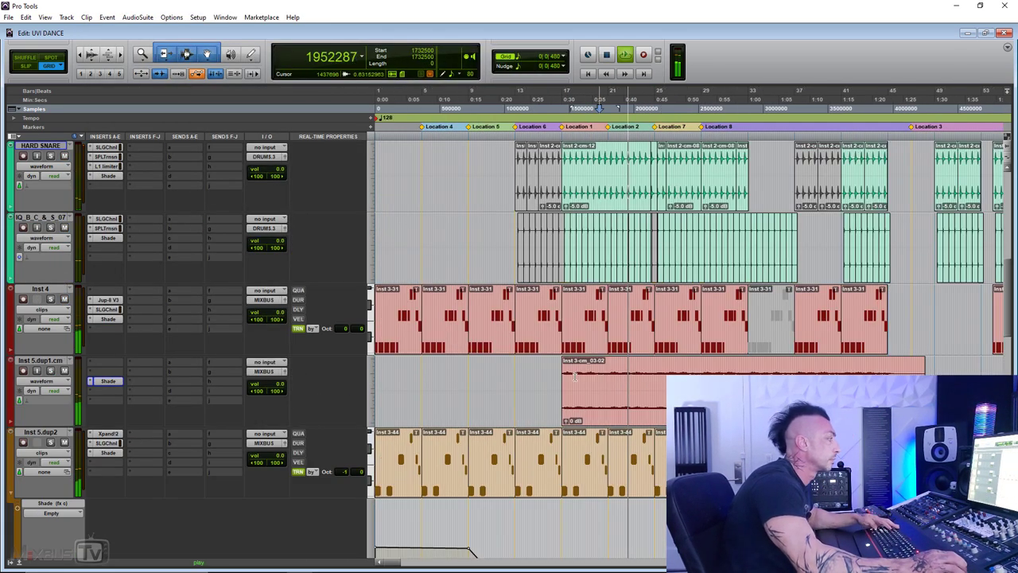
# Switch the IM_KICK_8_edit track's view to waveform
pyautogui.scroll(4, 574, 376)
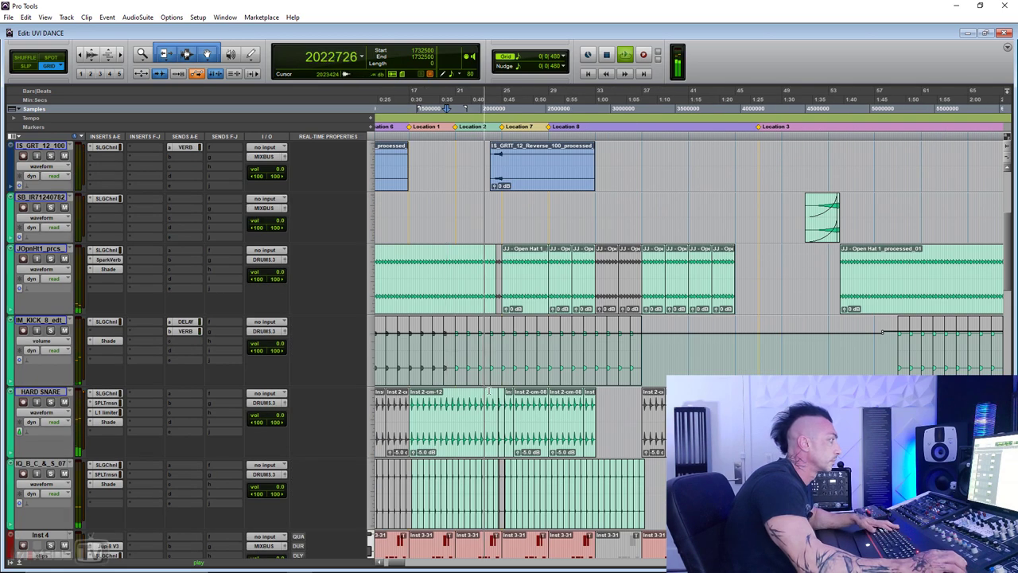
pyautogui.hotkey('ctrl', ']')
pyautogui.click(59, 340)
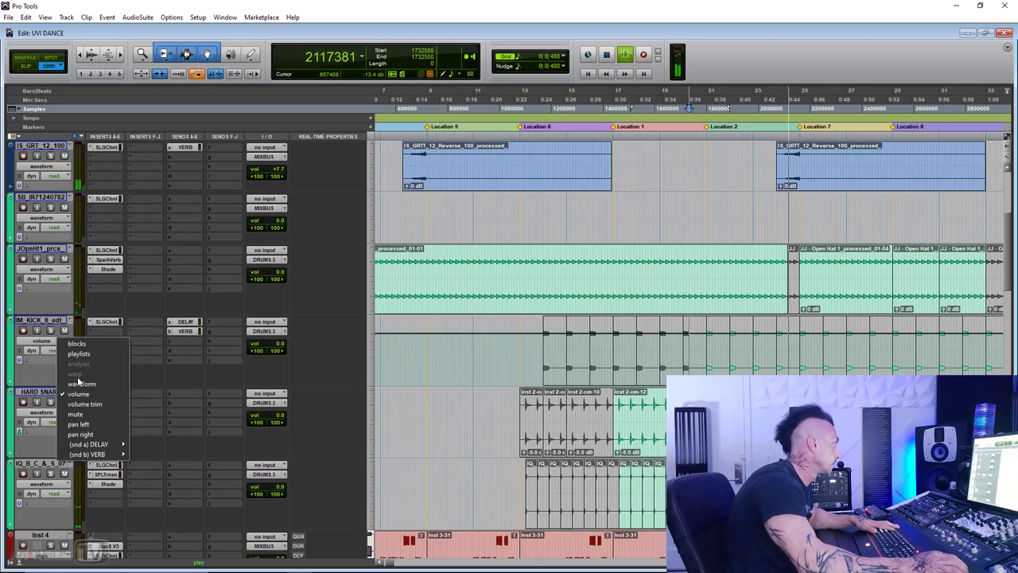
pyautogui.click(97, 387)
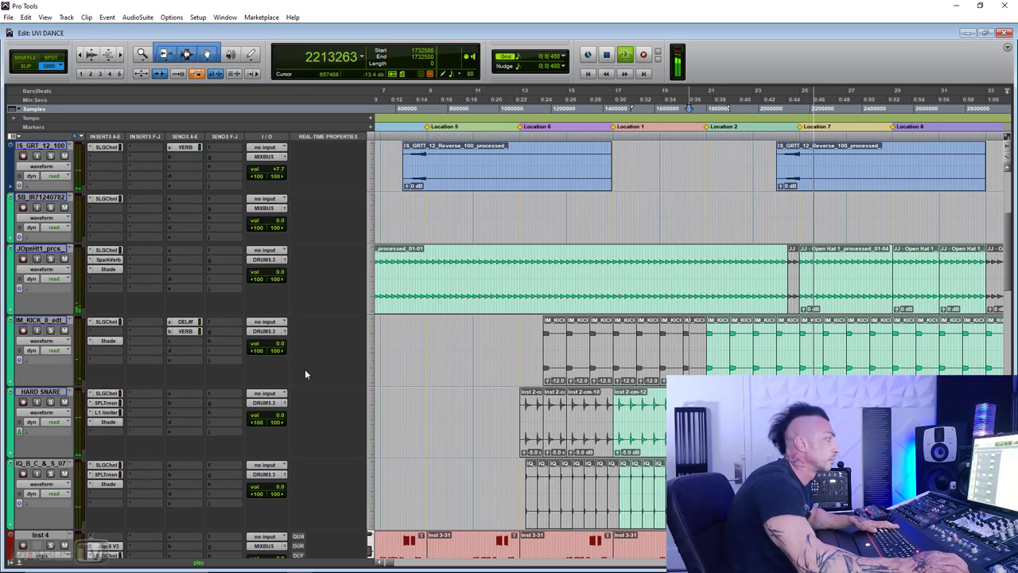
# Stop playback and select the kick clips from bar 21 onward
pyautogui.press('space')
pyautogui.click(719, 371)
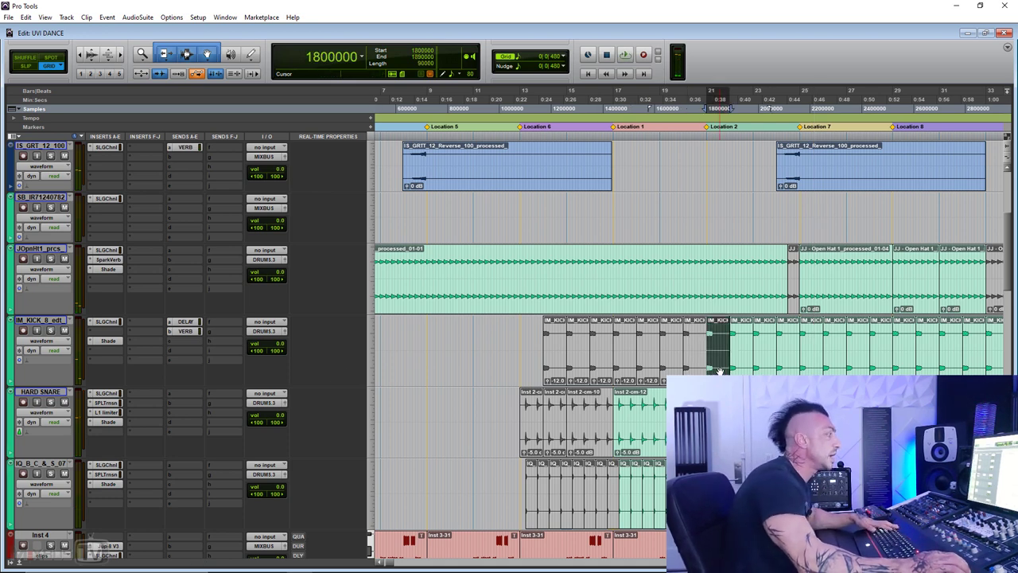
pyautogui.hotkey('ctrl', ']')
pyautogui.hotkey('ctrl', ']')
pyautogui.hscroll(2, 653, 375)
pyautogui.keyDown('shift'); pyautogui.click(855, 370); pyautogui.keyUp('shift')
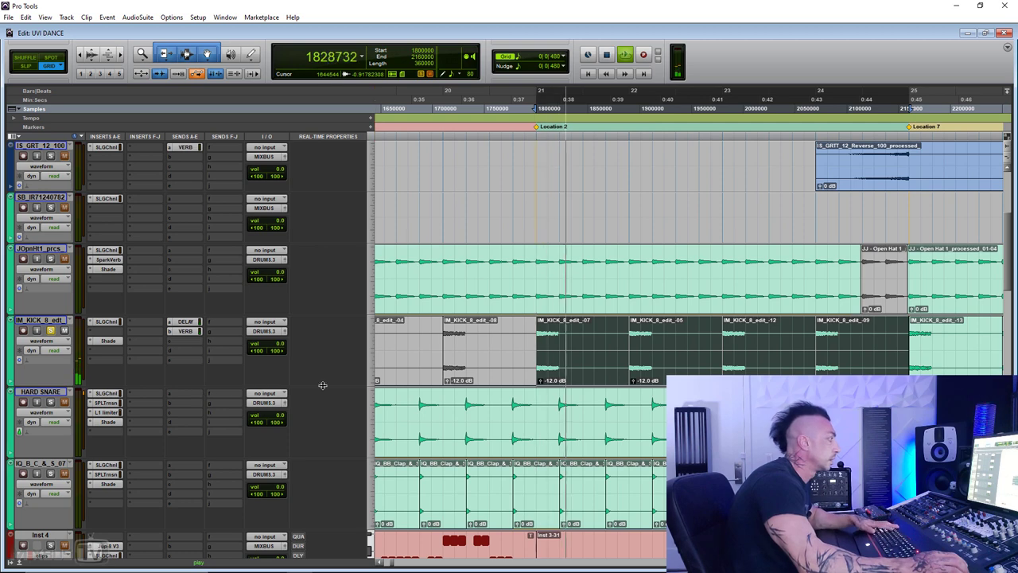
pyautogui.hotkey('ctrl', '[')
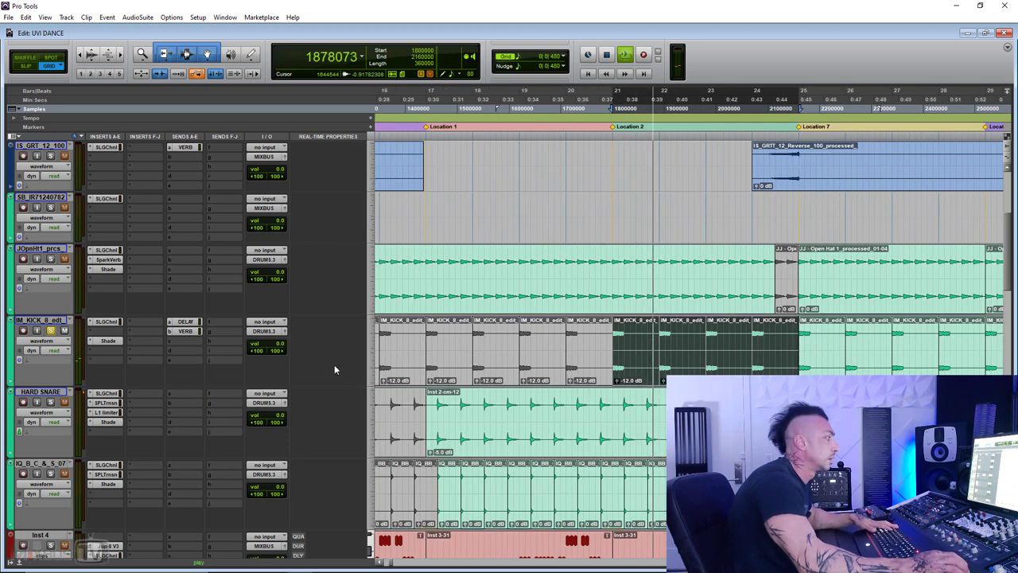
# Open the Liquid Phaser Shade on IM_KICK_8_edit and move its window left
pyautogui.click(108, 340)
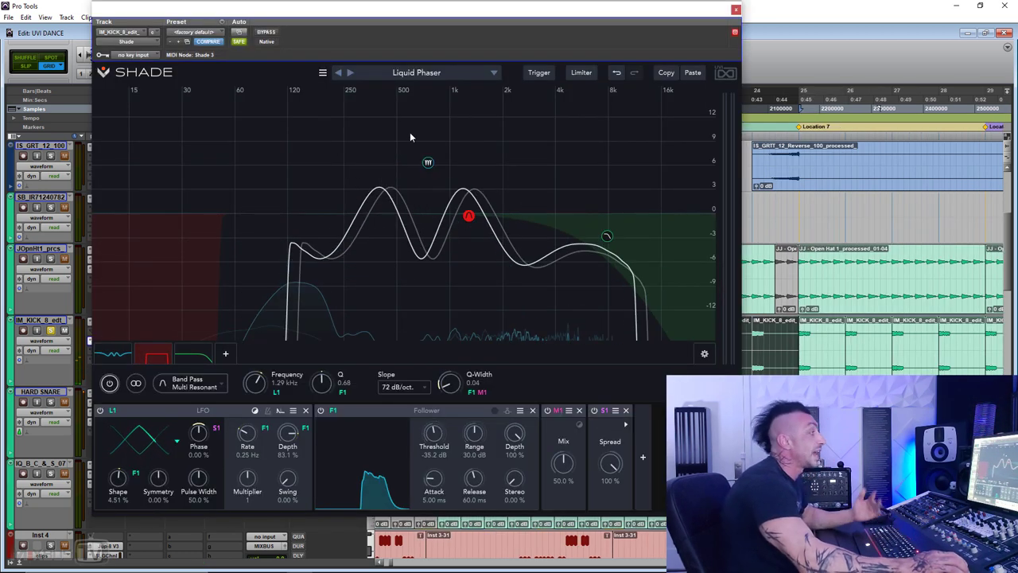
pyautogui.moveTo(281, 32); pyautogui.dragTo(255, 30)
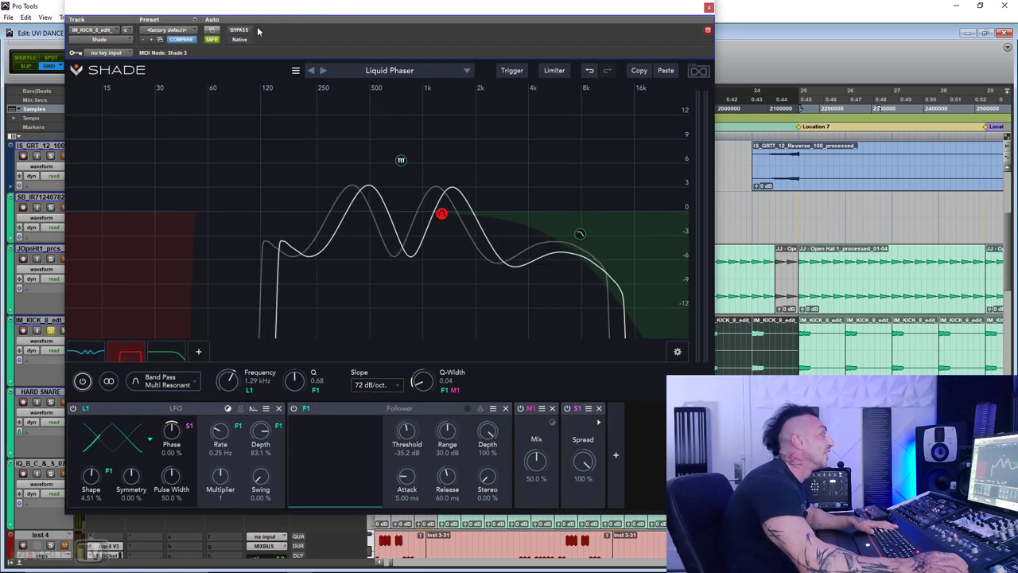
pyautogui.moveTo(414, 13); pyautogui.dragTo(376, 16)
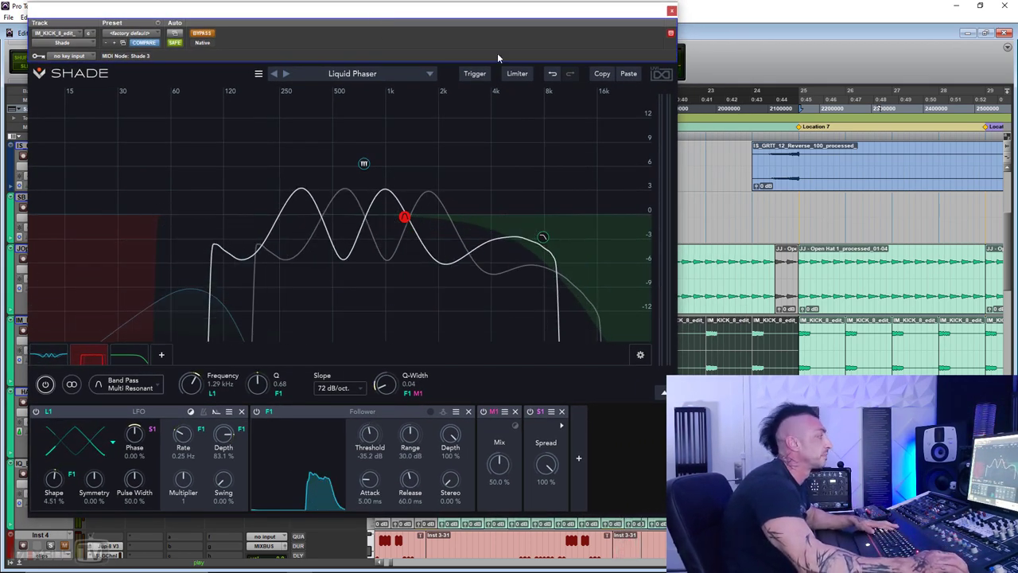
# Restart playback and browse Shade's preset categories without changing the preset
pyautogui.press('space')
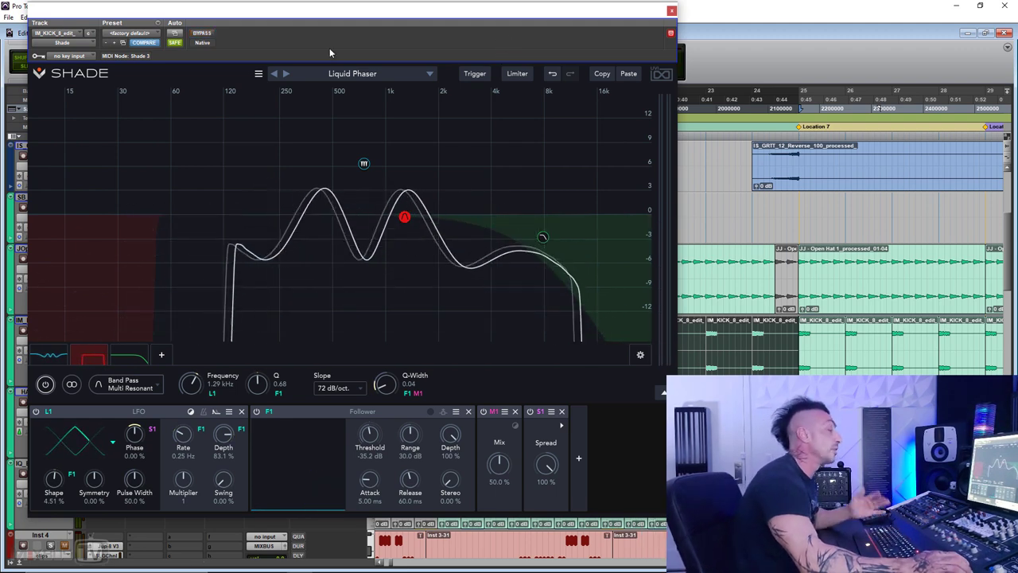
pyautogui.press('space')
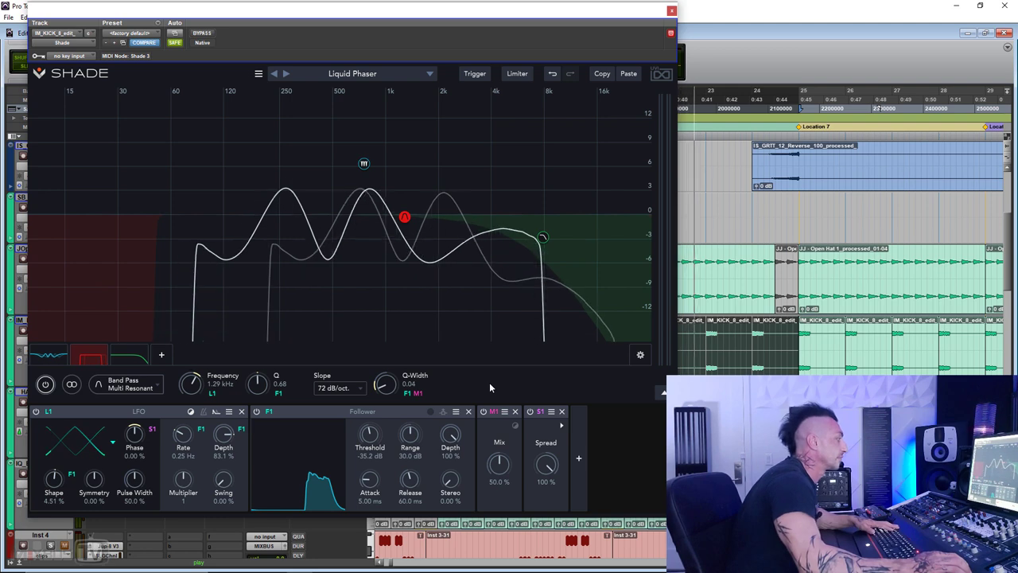
pyautogui.click(353, 72)
pyautogui.click(406, 39)
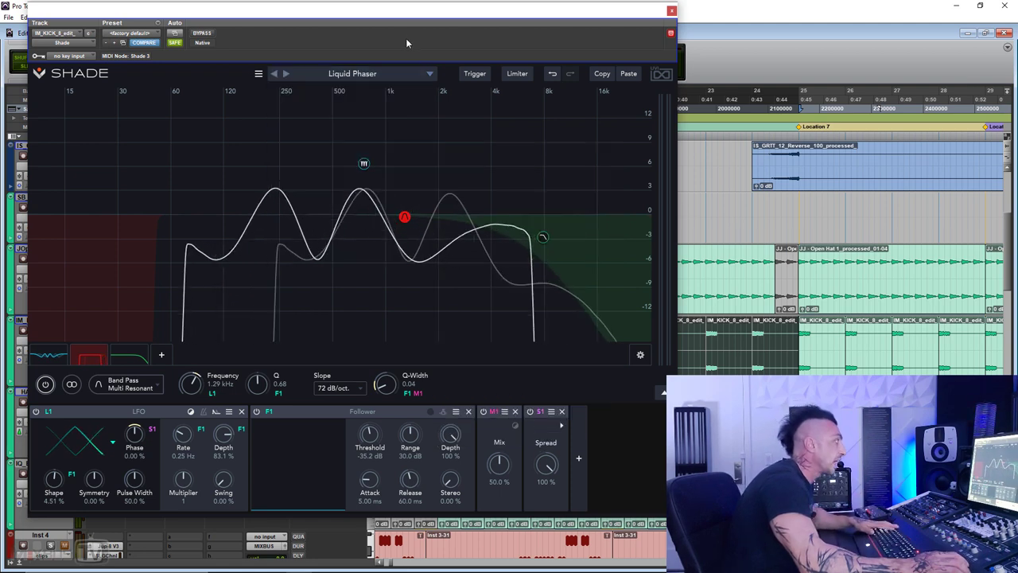
# Keep the phaser band on Classic and show its settings: 755 Hz, 20.9 % feedback, 0.25 Hz LFO
pyautogui.click(364, 165)
pyautogui.rightClick(364, 165)
pyautogui.moveTo(423, 266)
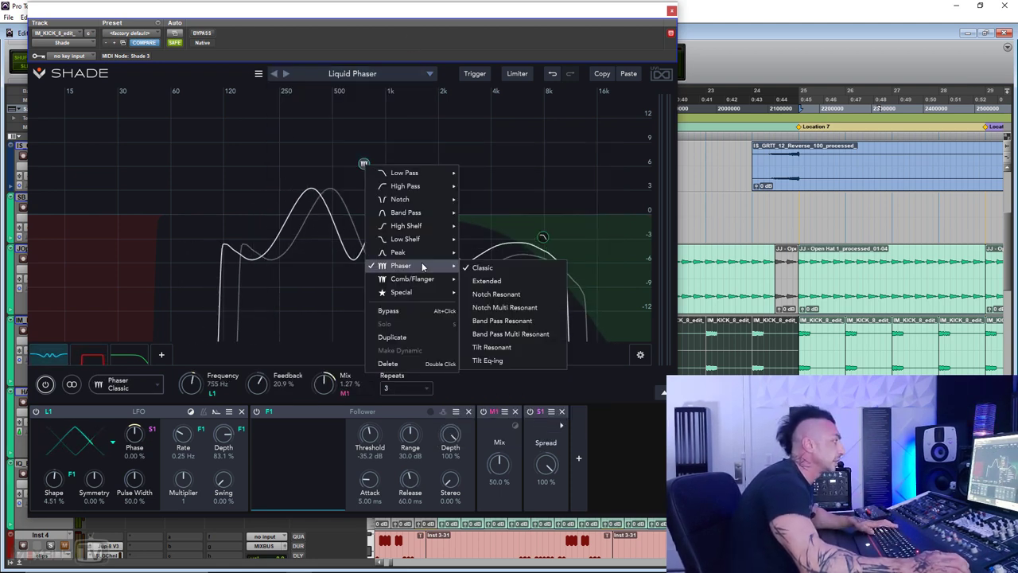
pyautogui.click(473, 268)
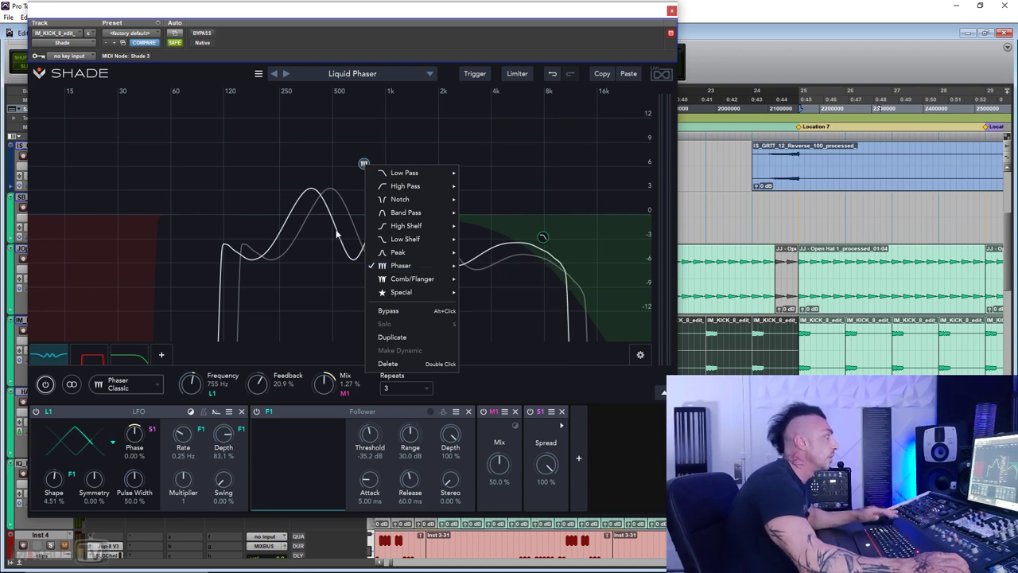
pyautogui.click(364, 164)
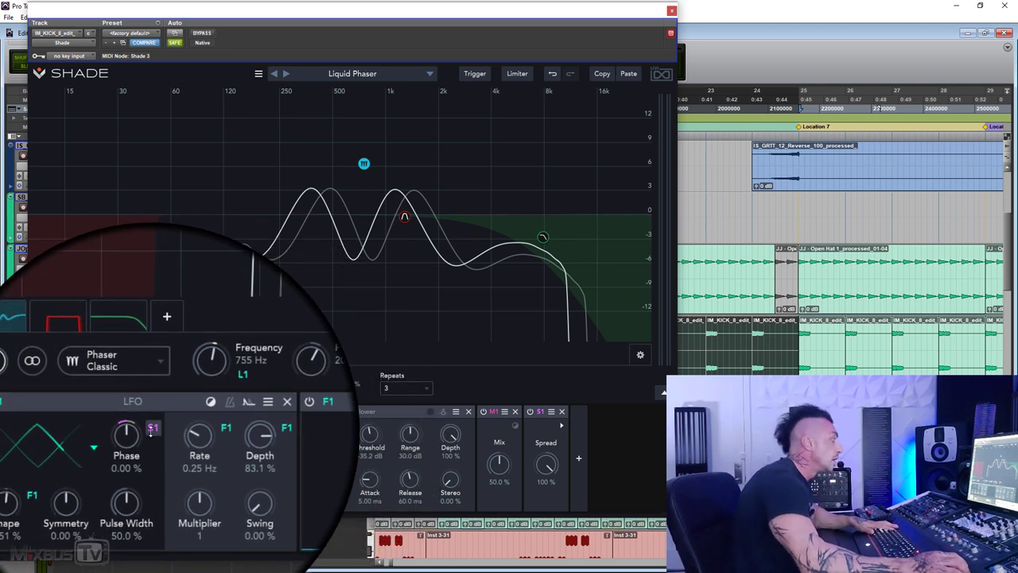
# Leave the LFO shape on triangle, play the kick, and select the 1.29 kHz band-pass band
pyautogui.click(113, 443)
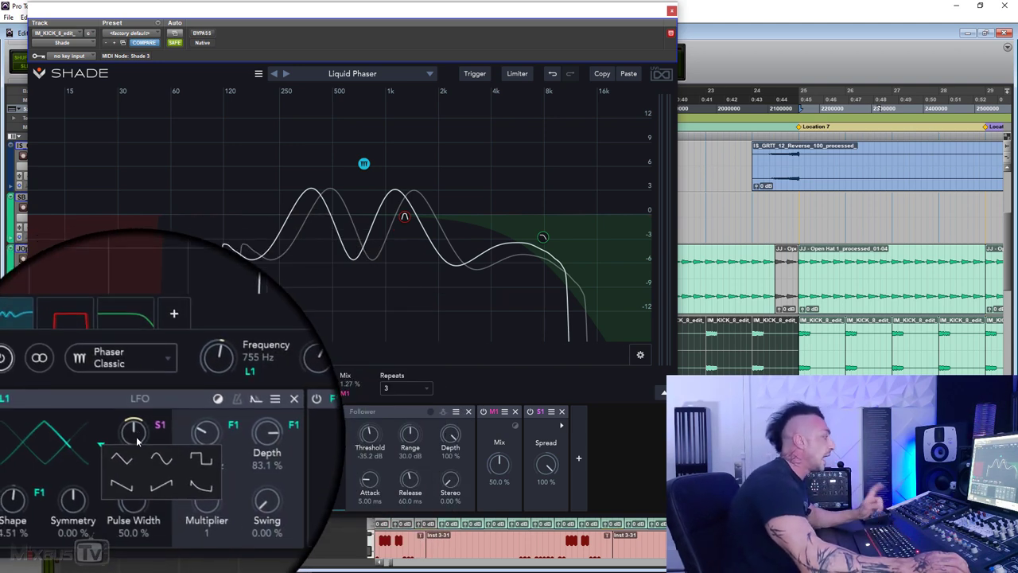
pyautogui.click(137, 439)
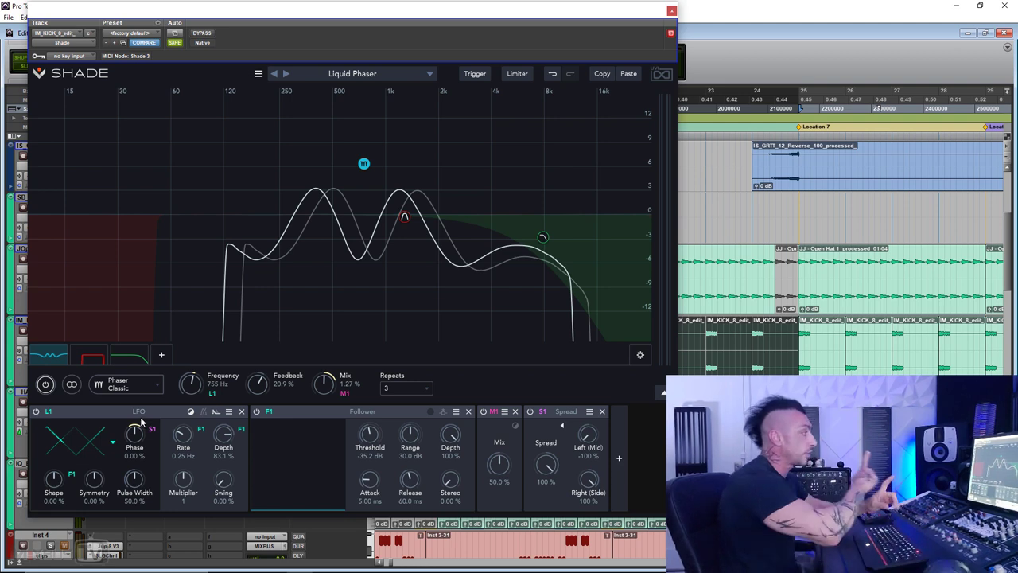
pyautogui.press('space')
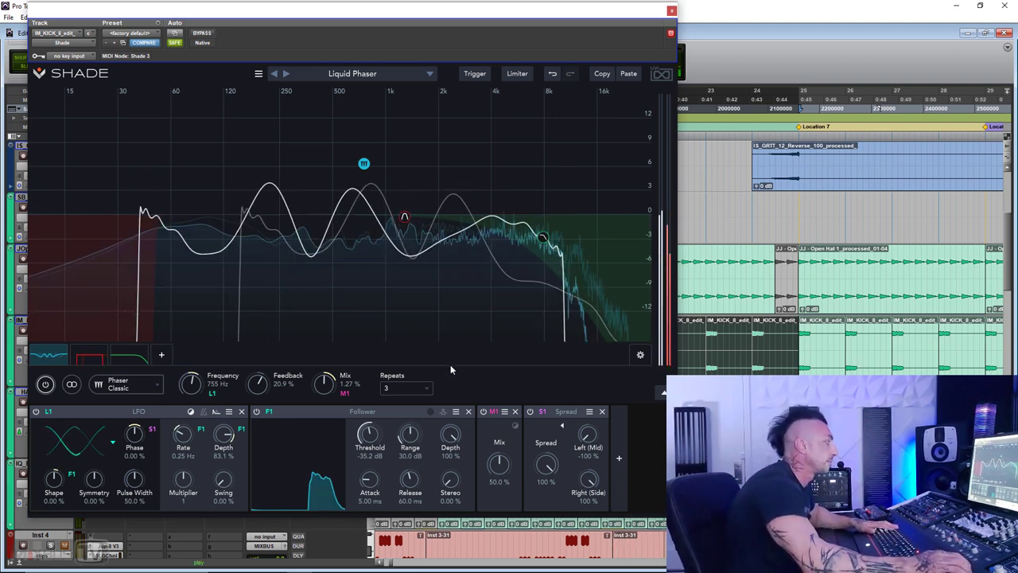
pyautogui.click(406, 218)
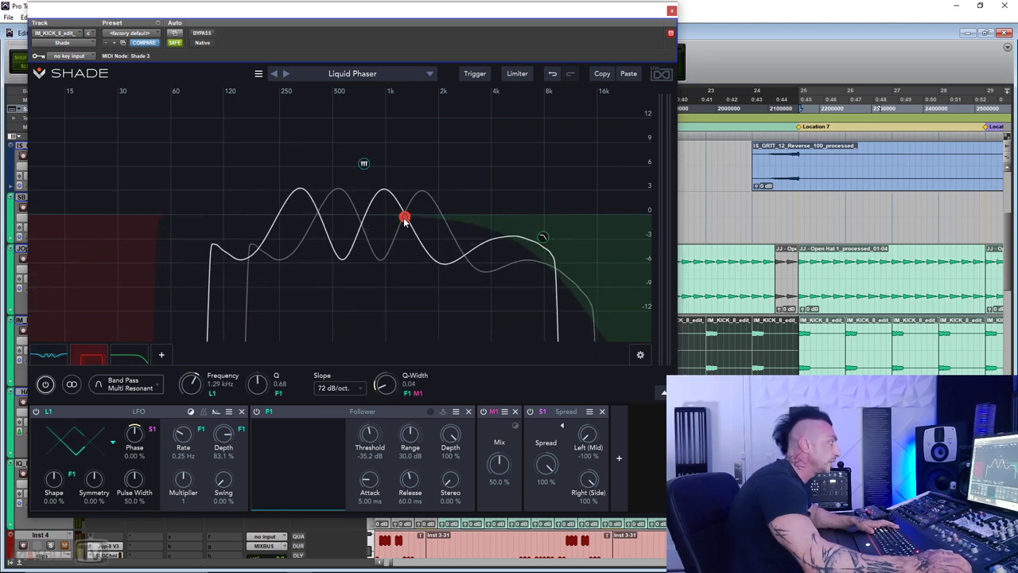
# Check the band-pass band's filter type without changing it, then play the kick
pyautogui.click(142, 387)
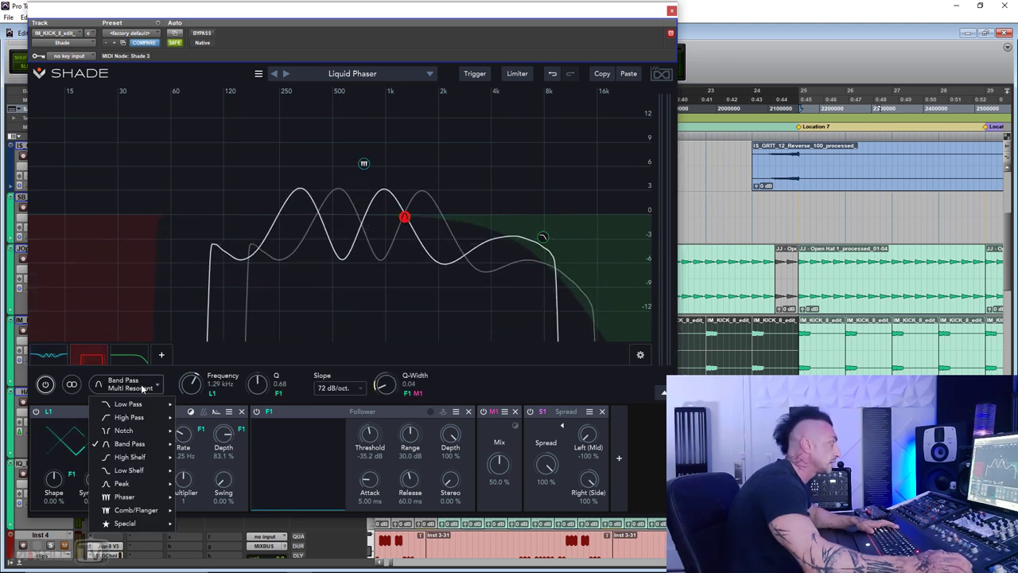
pyautogui.moveTo(171, 447)
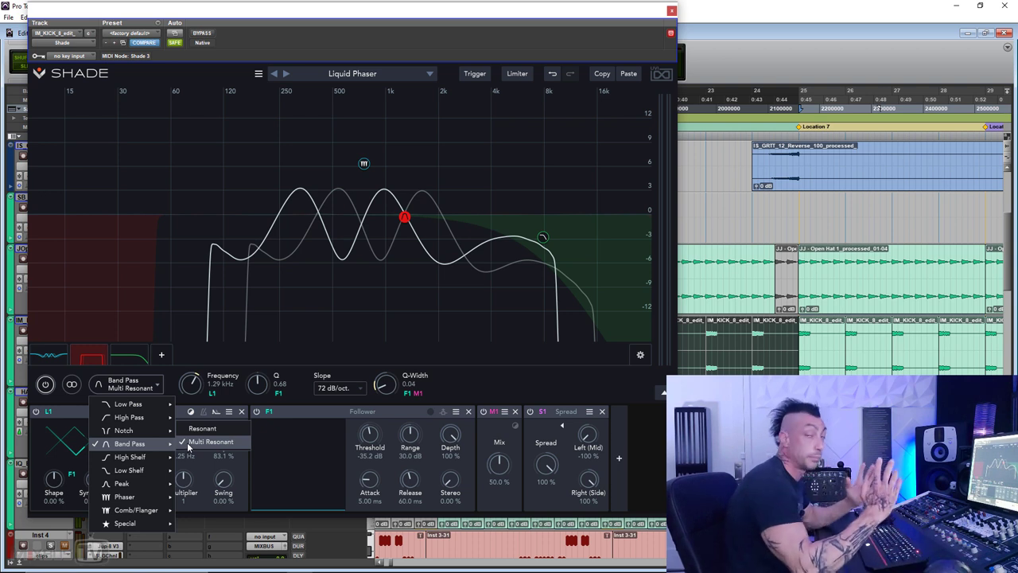
pyautogui.click(133, 253)
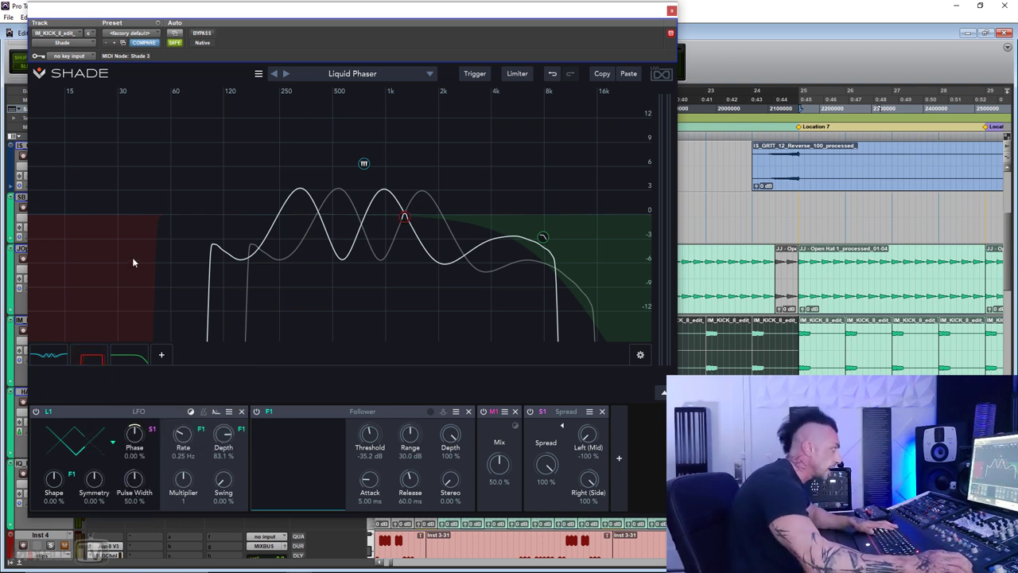
pyautogui.click(404, 220)
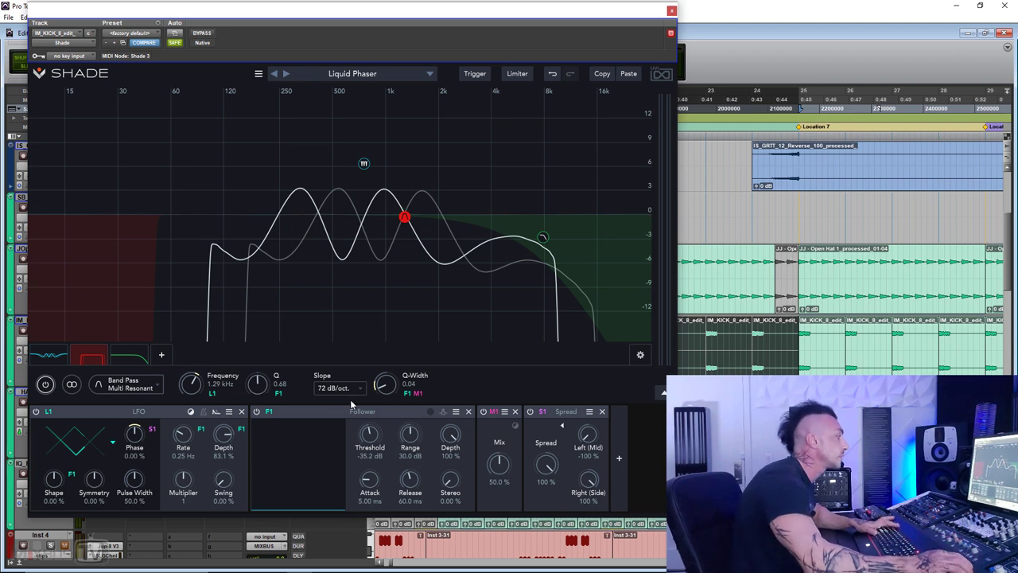
pyautogui.press('space')
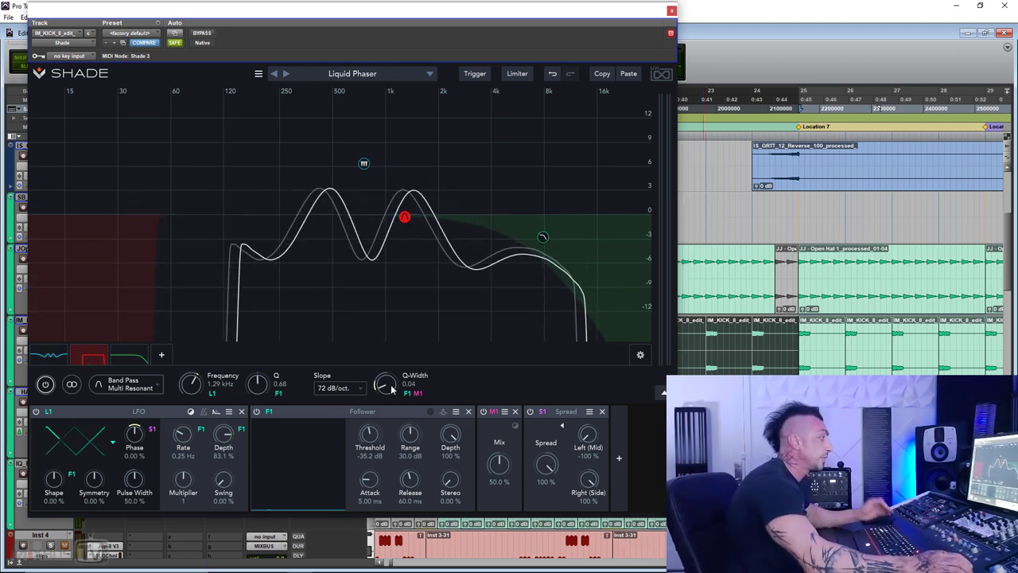
# Select the 7.88 kHz low-pass band and switch the kick's Shade back on
pyautogui.click(543, 237)
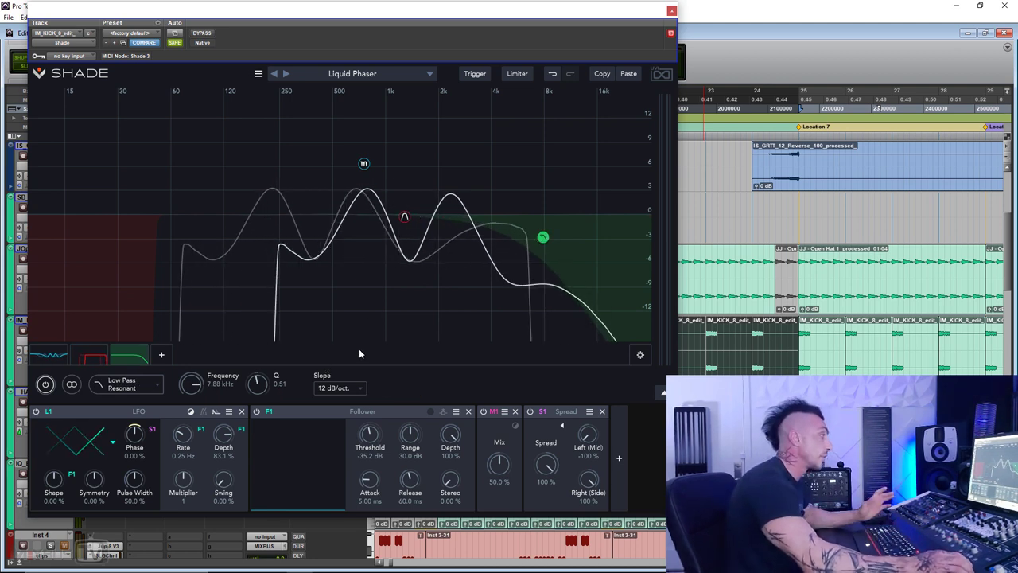
pyautogui.moveTo(350, 11); pyautogui.dragTo(475, 10)
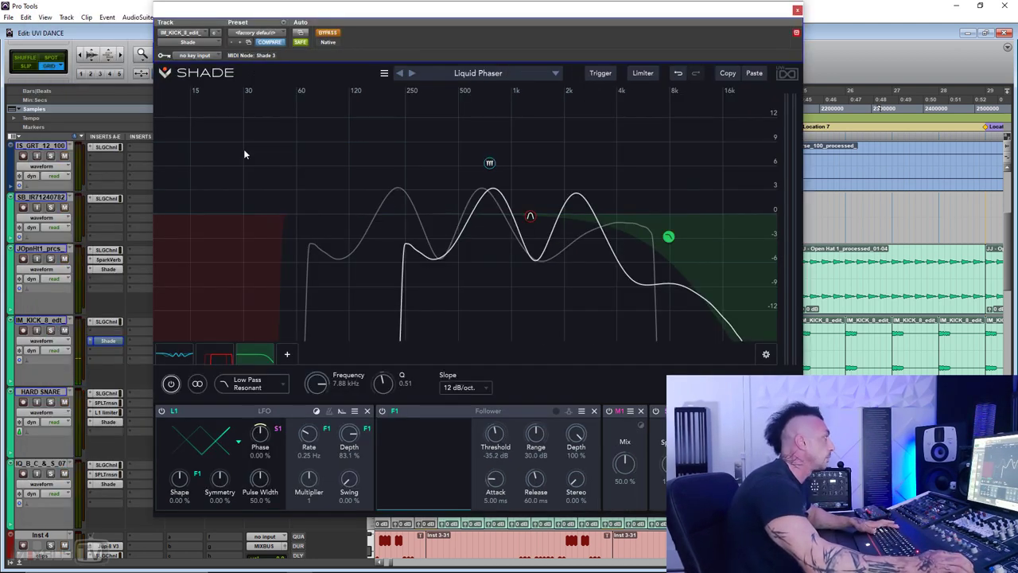
pyautogui.moveTo(387, 19); pyautogui.dragTo(269, 16)
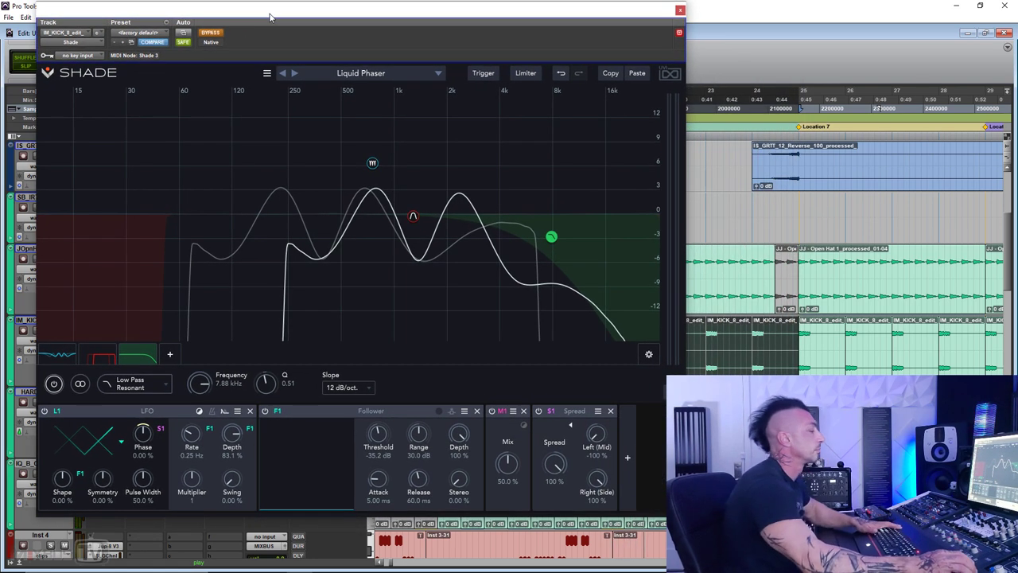
pyautogui.click(208, 33)
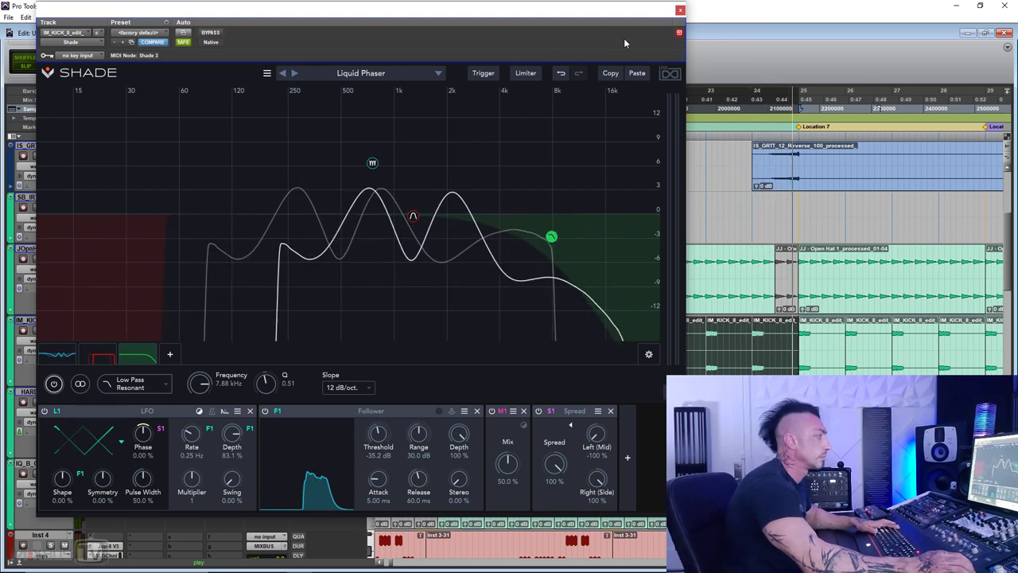
# Close the kick's Shade and open the Relayer delay on the ONE THROW track
pyautogui.click(680, 10)
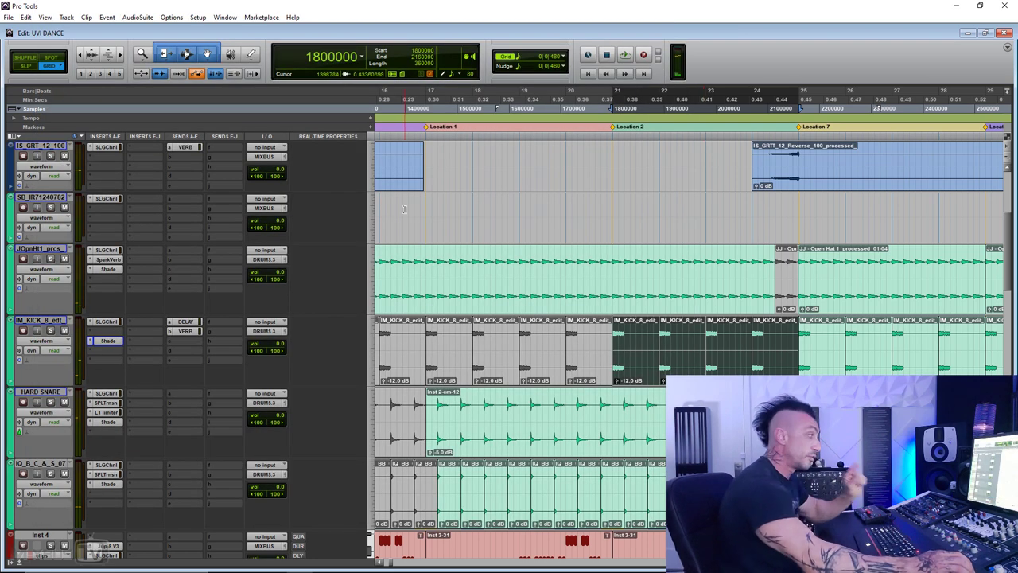
pyautogui.click(191, 322)
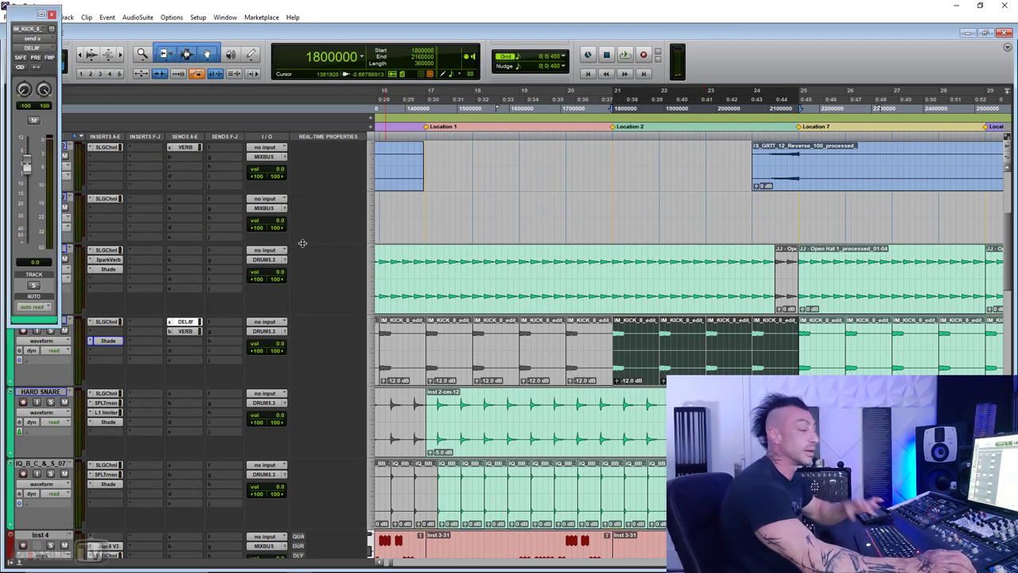
pyautogui.scroll(-6, 149, 300)
pyautogui.scroll(-10, 153, 319)
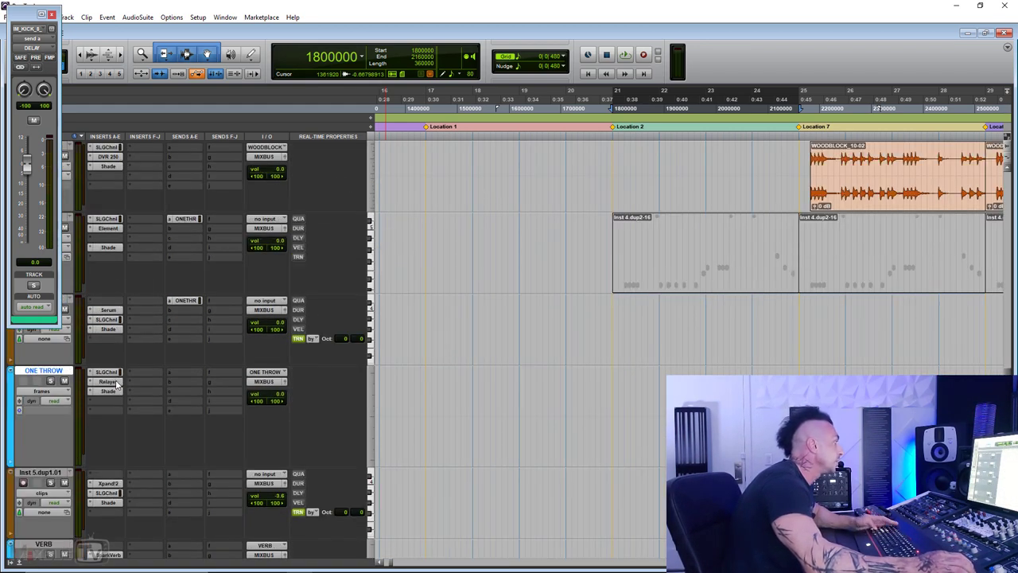
pyautogui.click(107, 381)
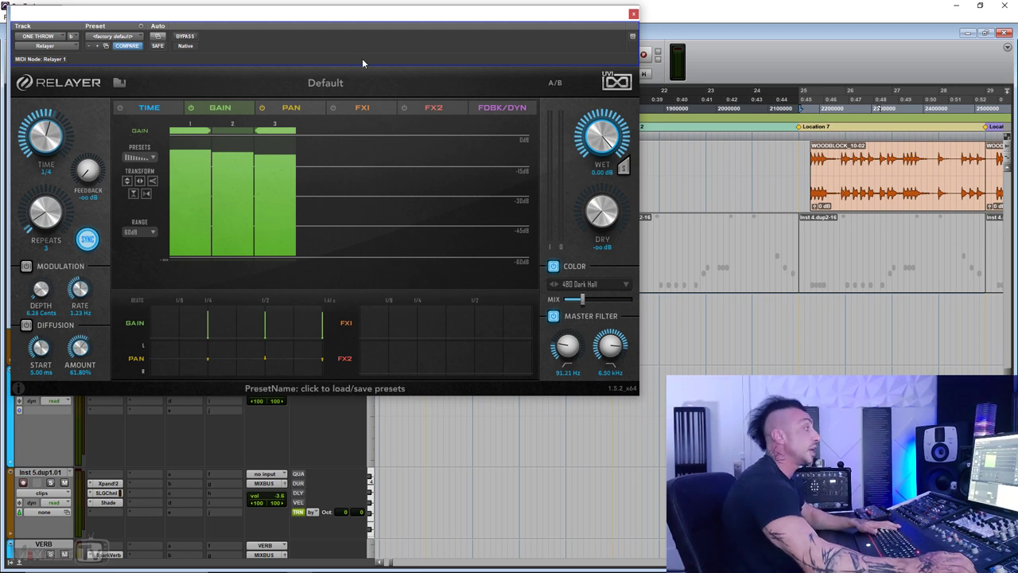
pyautogui.moveTo(363, 64); pyautogui.dragTo(417, 56)
pyautogui.click(51, 15)
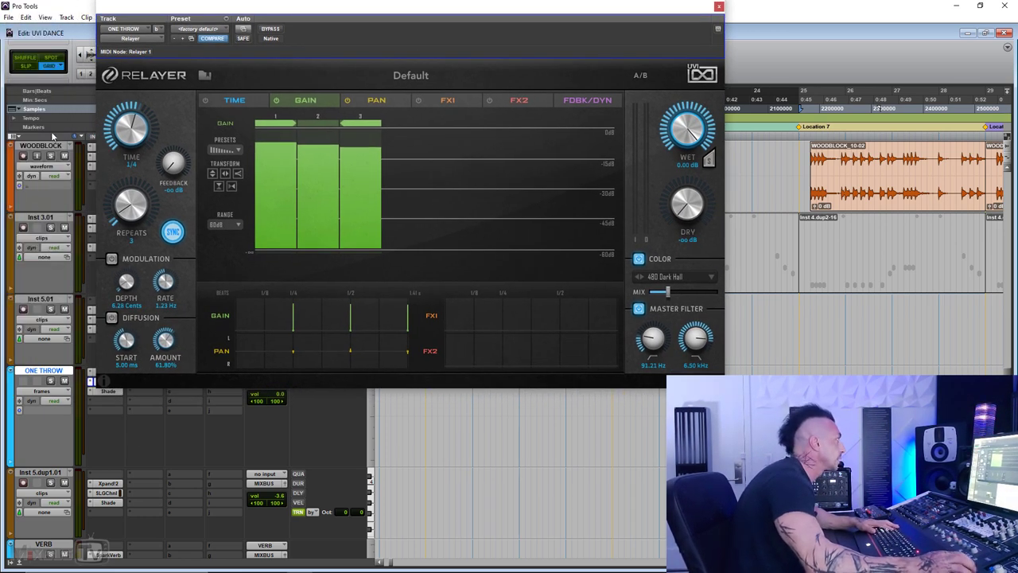
# Browse Relayer's factory presets into Xtra Mixbus TV, keeping the Default preset
pyautogui.scroll(10, 53, 291)
pyautogui.scroll(-10, 60, 284)
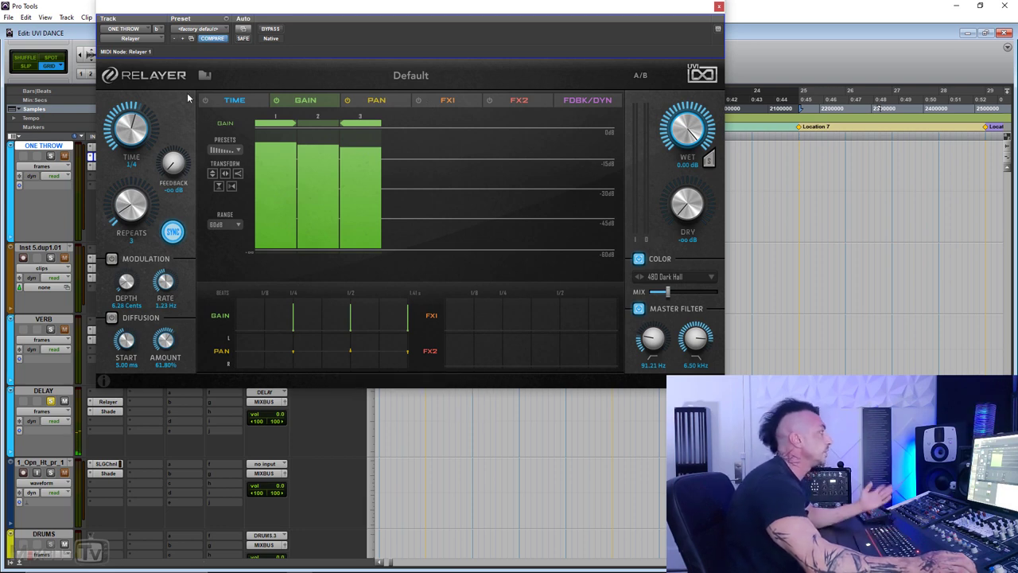
pyautogui.moveTo(679, 10); pyautogui.dragTo(610, 10)
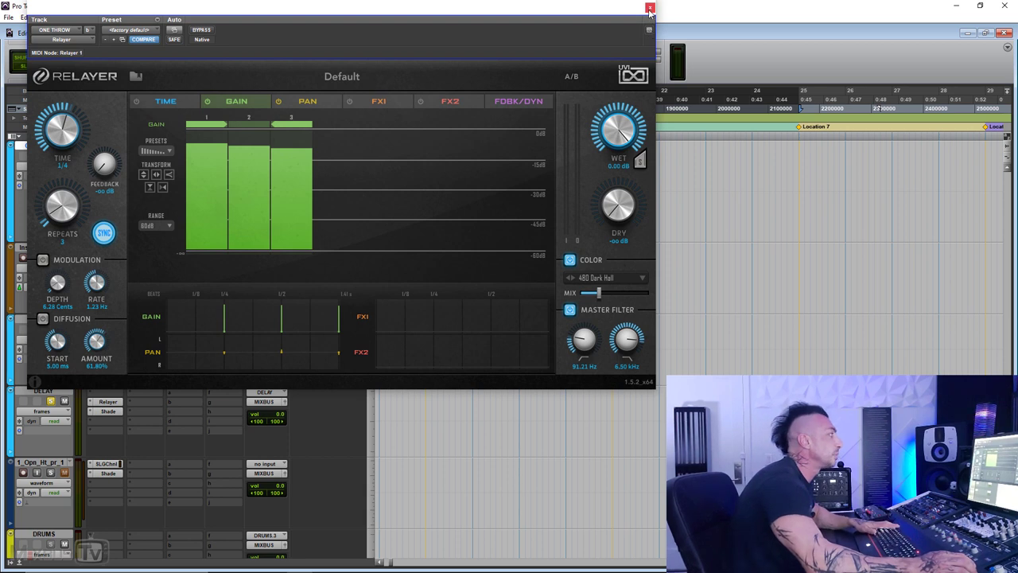
pyautogui.click(346, 77)
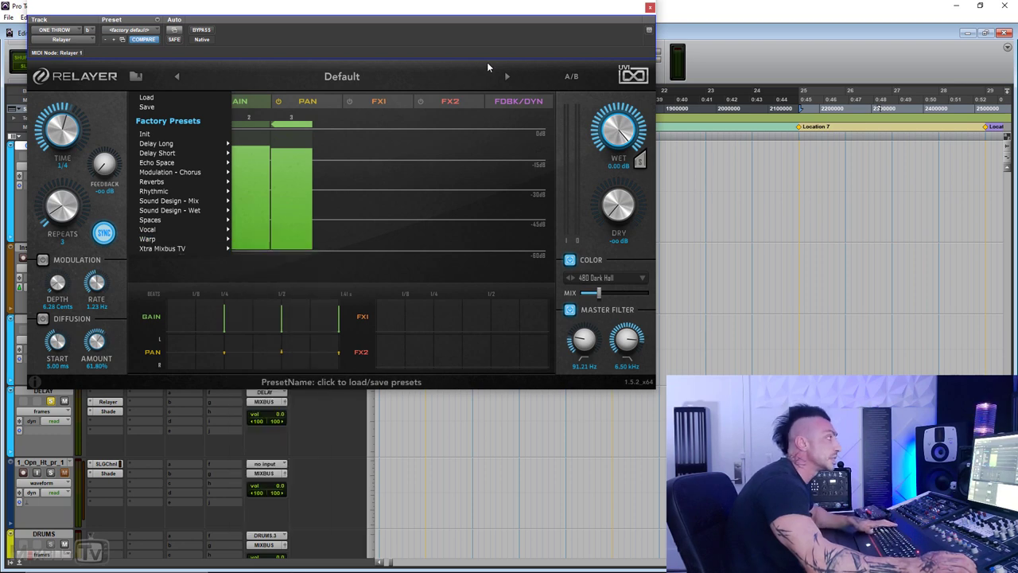
pyautogui.click(636, 30)
# Open DELAY's LPF Korgies 36 Shade, solo DELAY, and compare it bypassed versus active
pyautogui.click(108, 411)
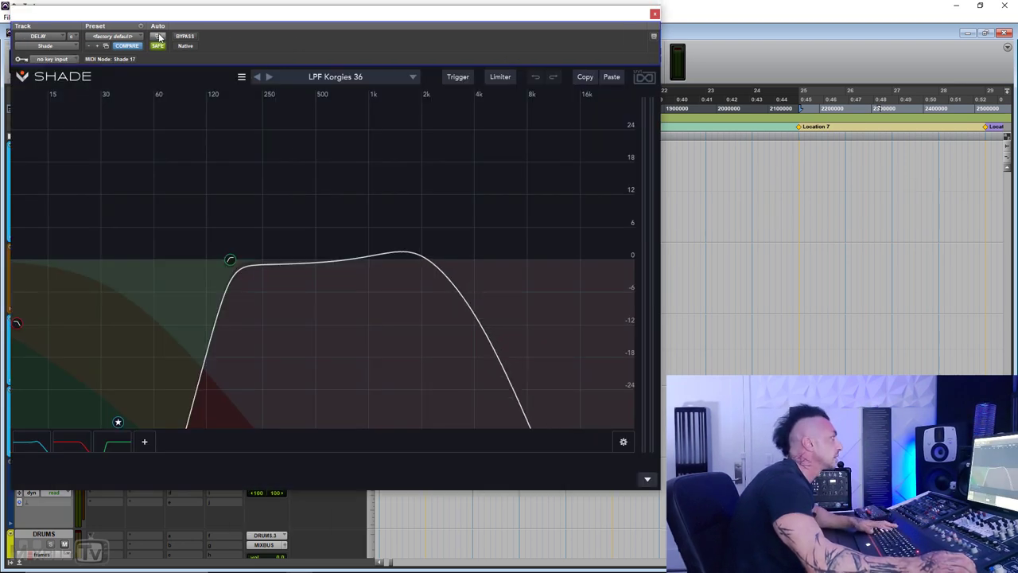
pyautogui.click(183, 37)
pyautogui.moveTo(286, 19); pyautogui.dragTo(374, 4)
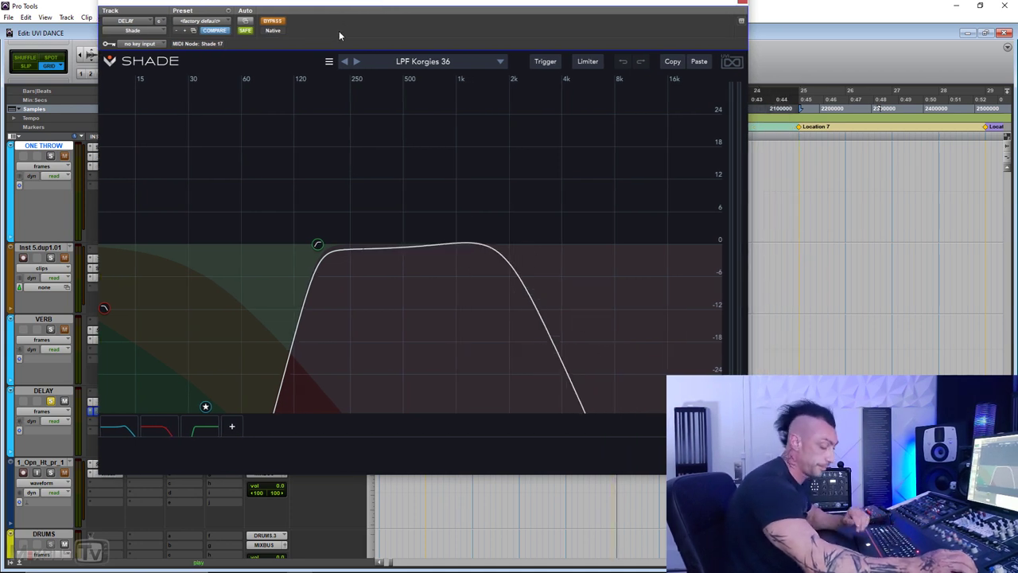
pyautogui.press('space')
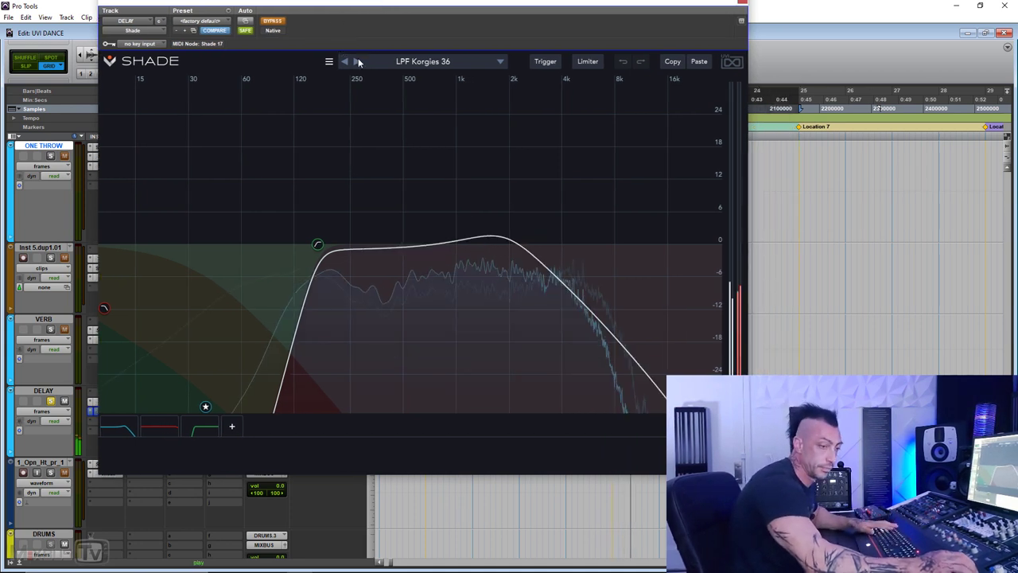
pyautogui.click(52, 400)
pyautogui.scroll(-3, 48, 382)
pyautogui.click(274, 23)
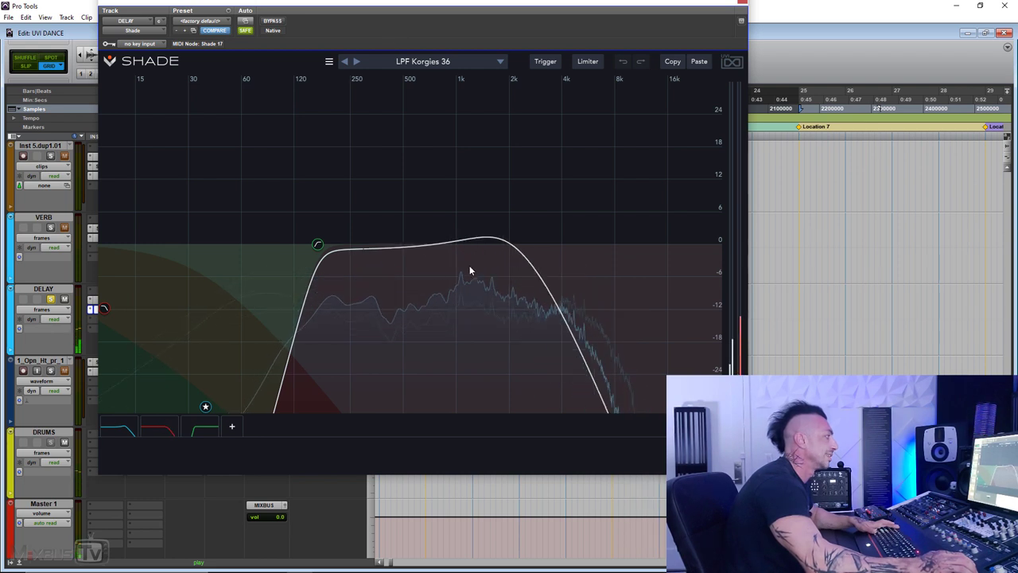
# Inspect the high-pass and Sallen Key low-pass bands, then shrink and reposition the Shade window
pyautogui.click(202, 429)
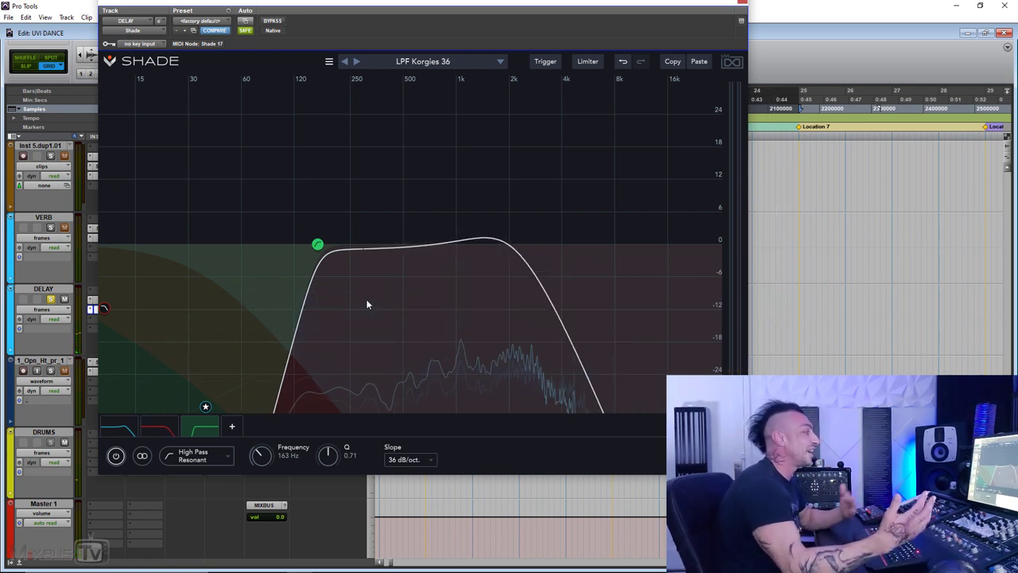
pyautogui.click(163, 426)
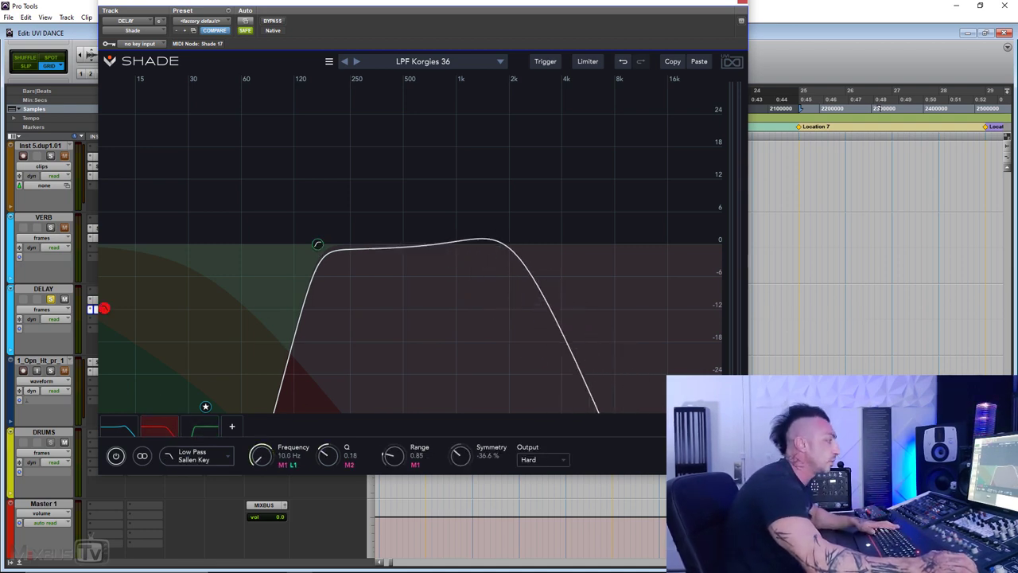
pyautogui.moveTo(746, 475); pyautogui.dragTo(721, 321)
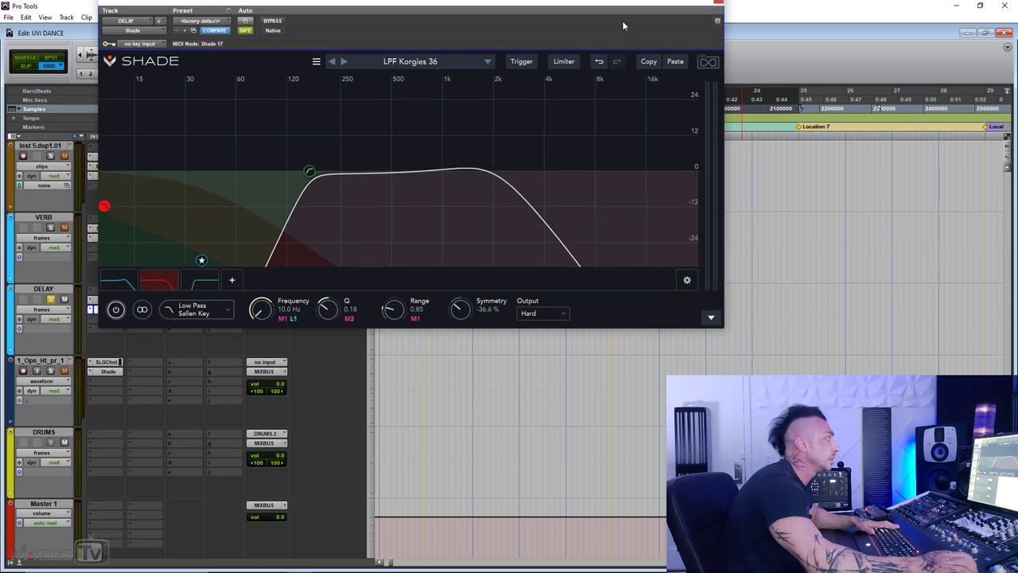
pyautogui.moveTo(622, 20); pyautogui.dragTo(555, 35)
# Take the L1 LFO off tempo sync so it free-runs at 0.99 Hz during playback
pyautogui.click(643, 335)
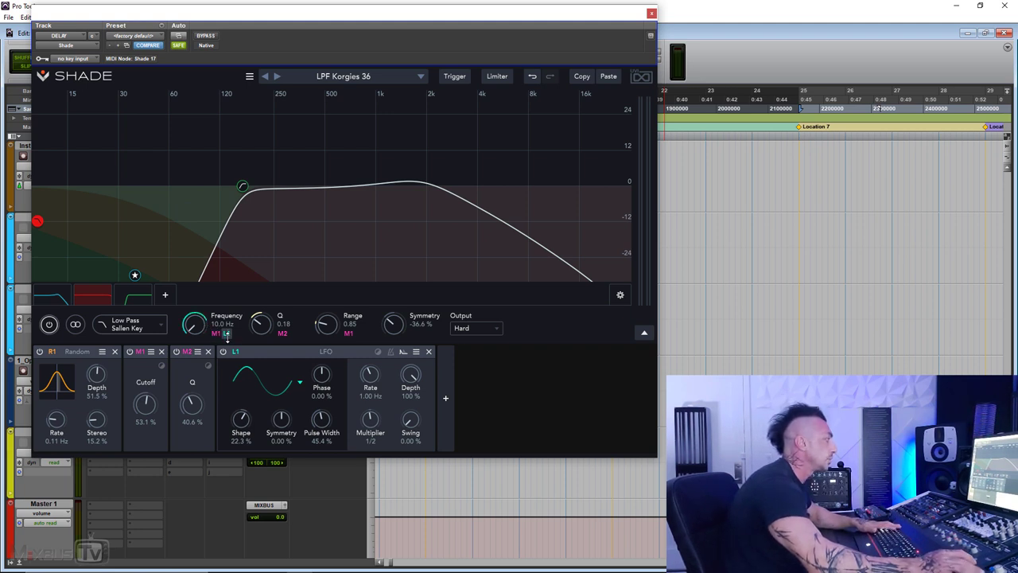
pyautogui.press('space')
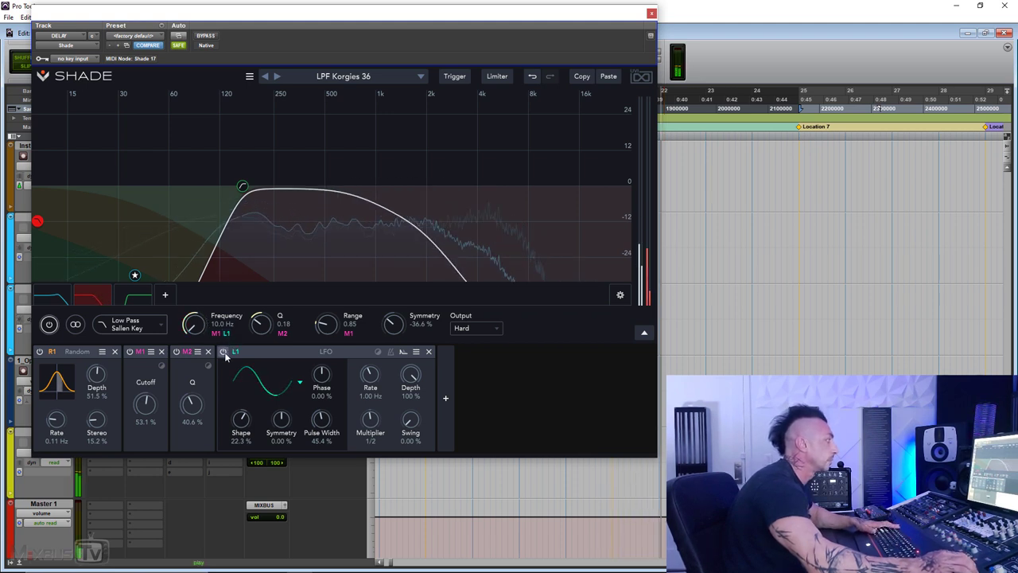
pyautogui.click(223, 352)
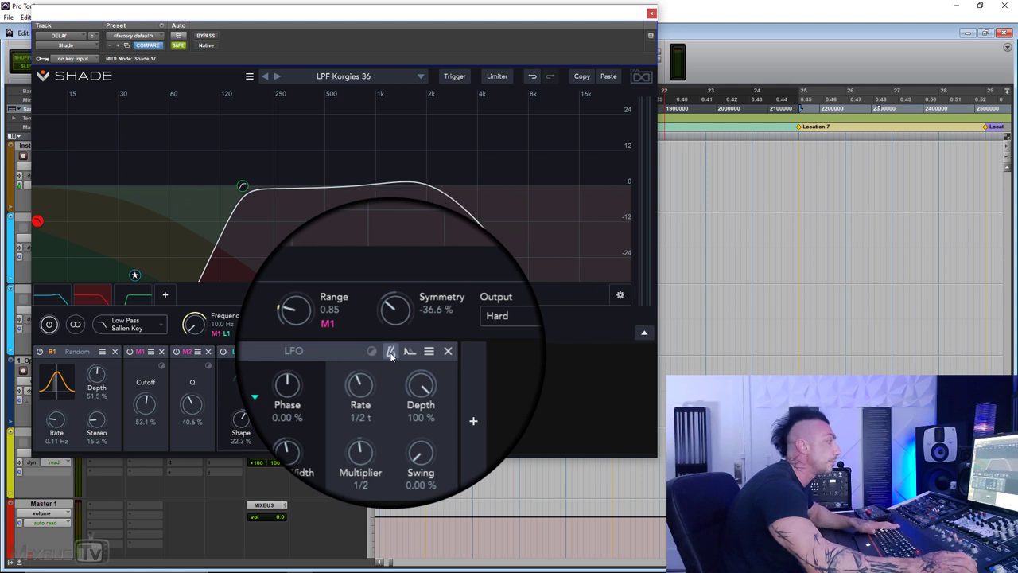
pyautogui.click(390, 354)
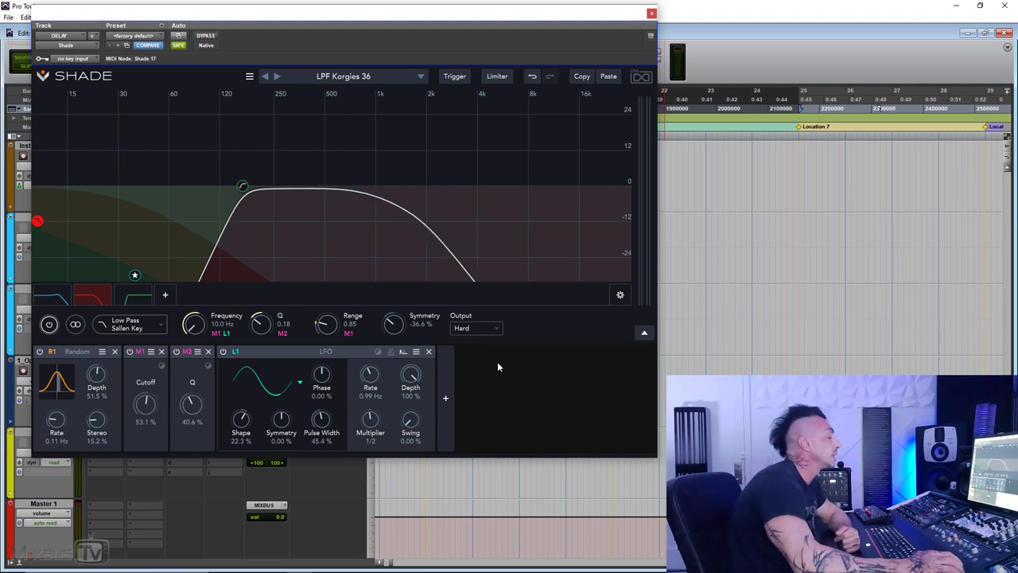
# Check the ear guard Limiter options and close the DELAY Shade window
pyautogui.click(497, 76)
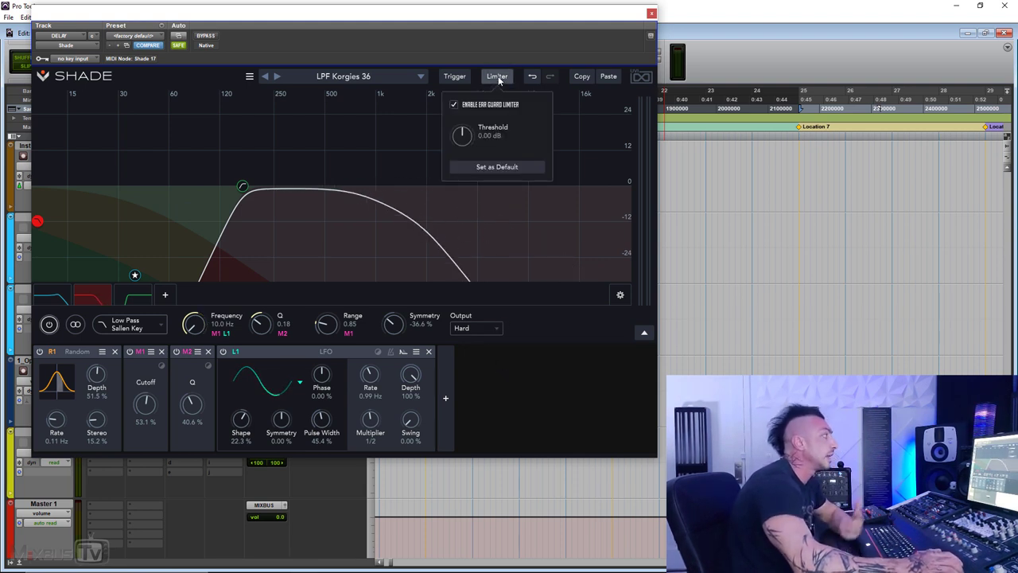
pyautogui.click(501, 80)
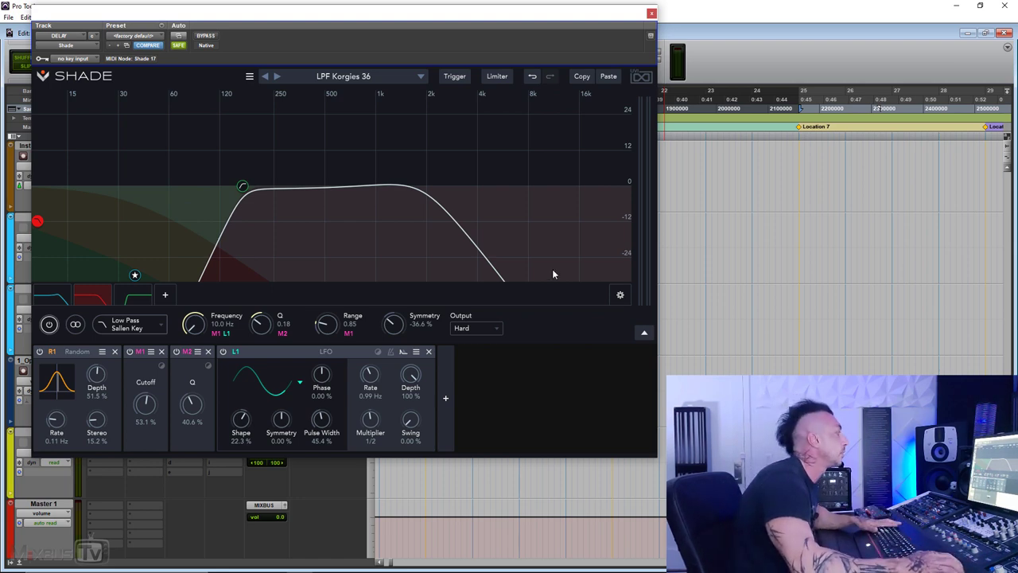
pyautogui.click(651, 14)
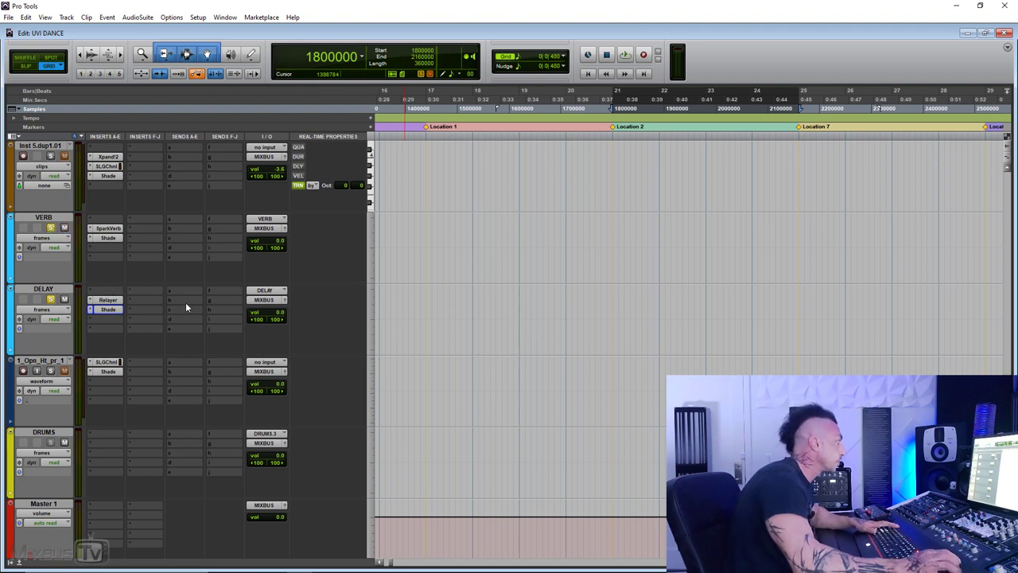
# Open the VERB track's SparkVerb, left at Default, and move its window right
pyautogui.scroll(3, 185, 302)
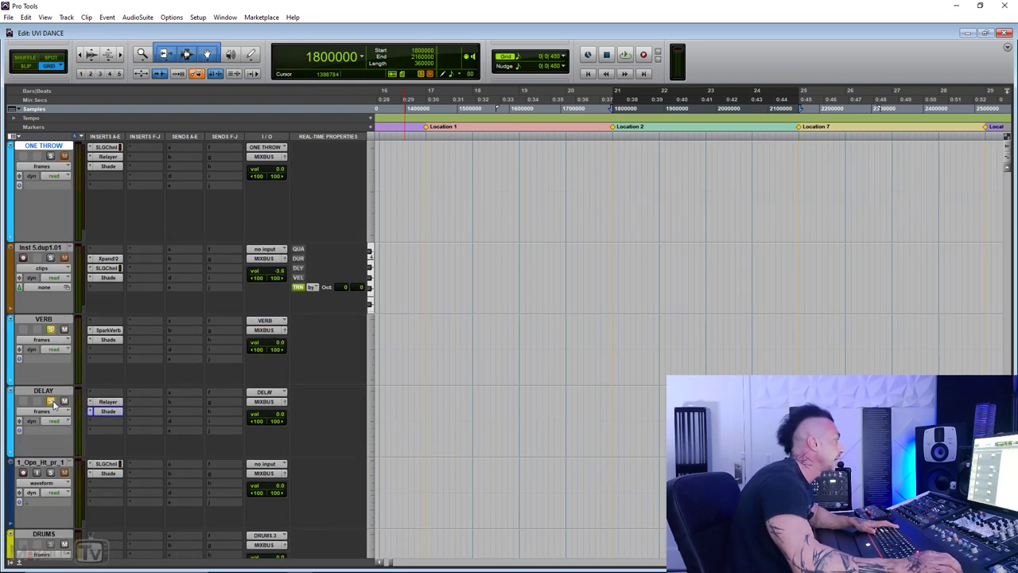
pyautogui.scroll(10, 150, 398)
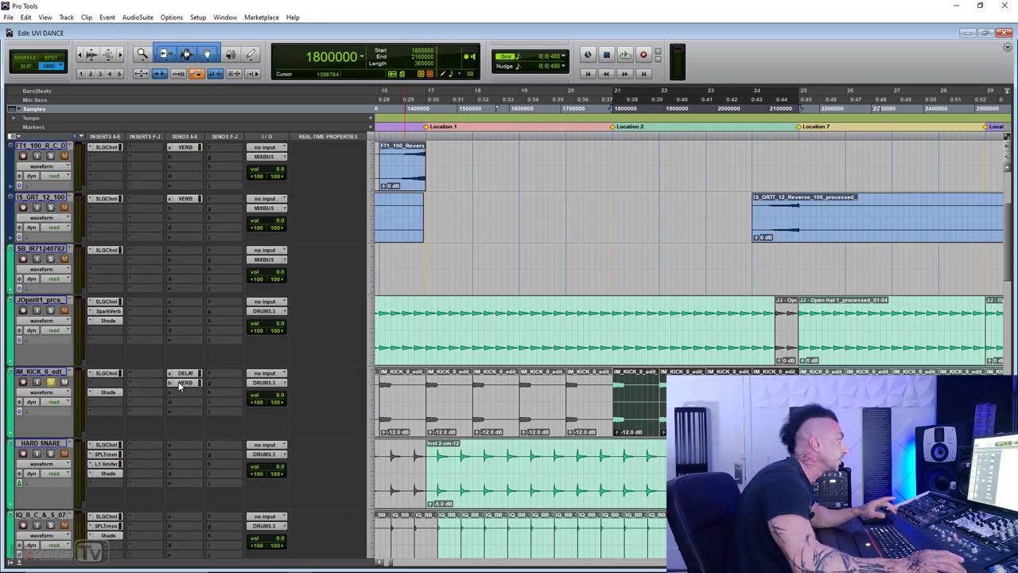
pyautogui.scroll(3, 189, 388)
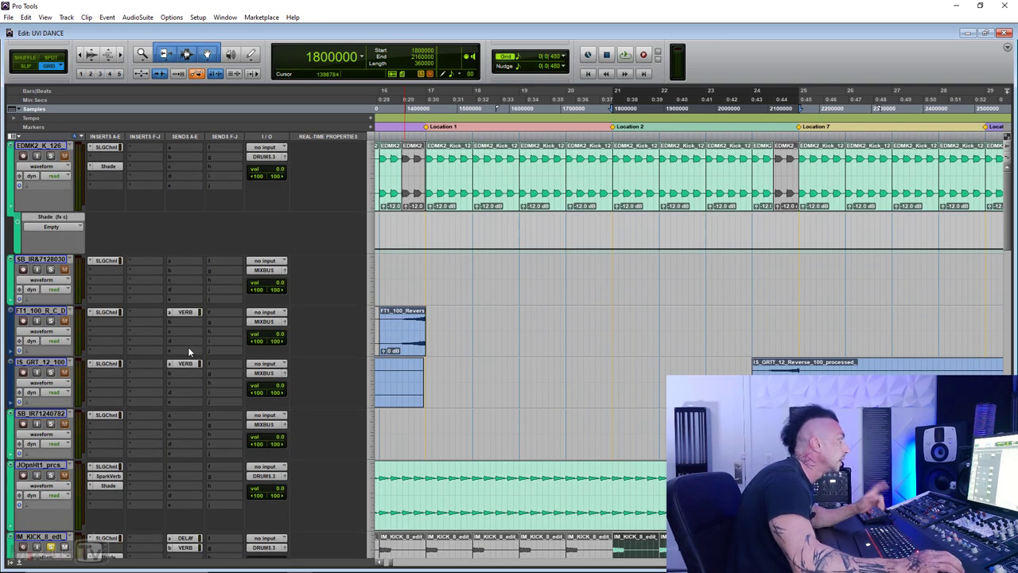
pyautogui.scroll(-2, 442, 370)
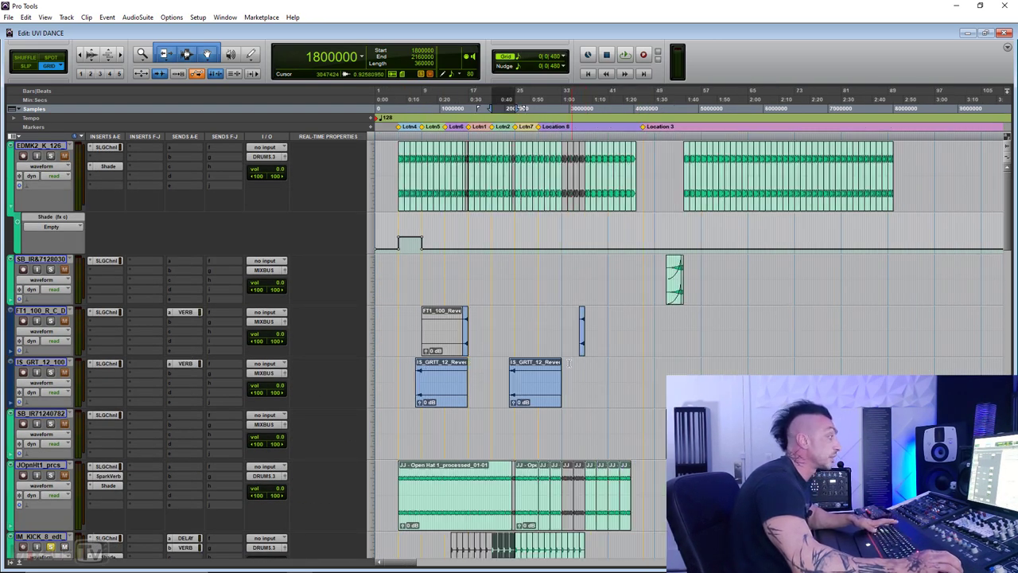
pyautogui.scroll(-5, 186, 362)
pyautogui.scroll(-5, 181, 367)
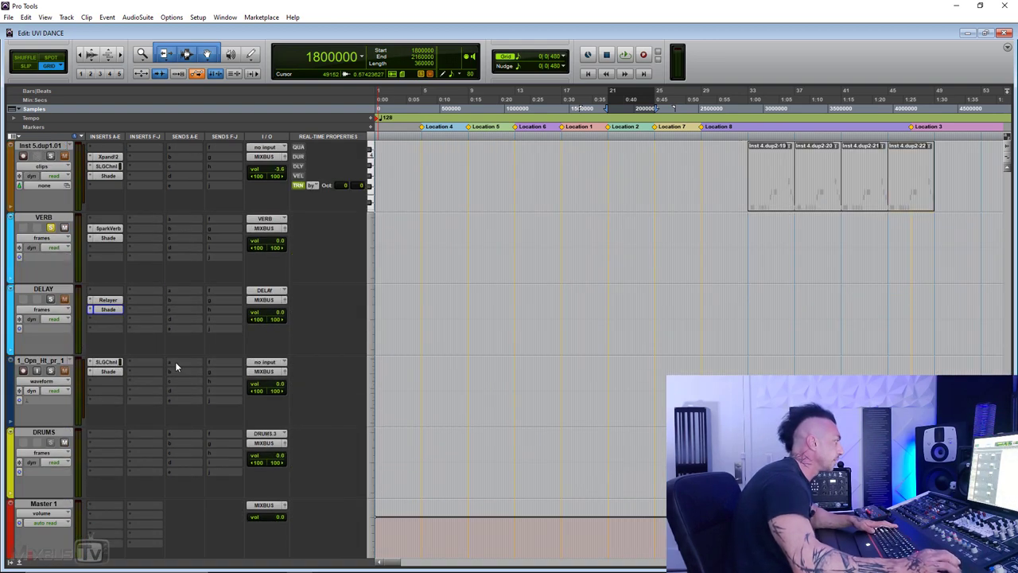
pyautogui.click(109, 228)
pyautogui.moveTo(262, 11); pyautogui.dragTo(360, 14)
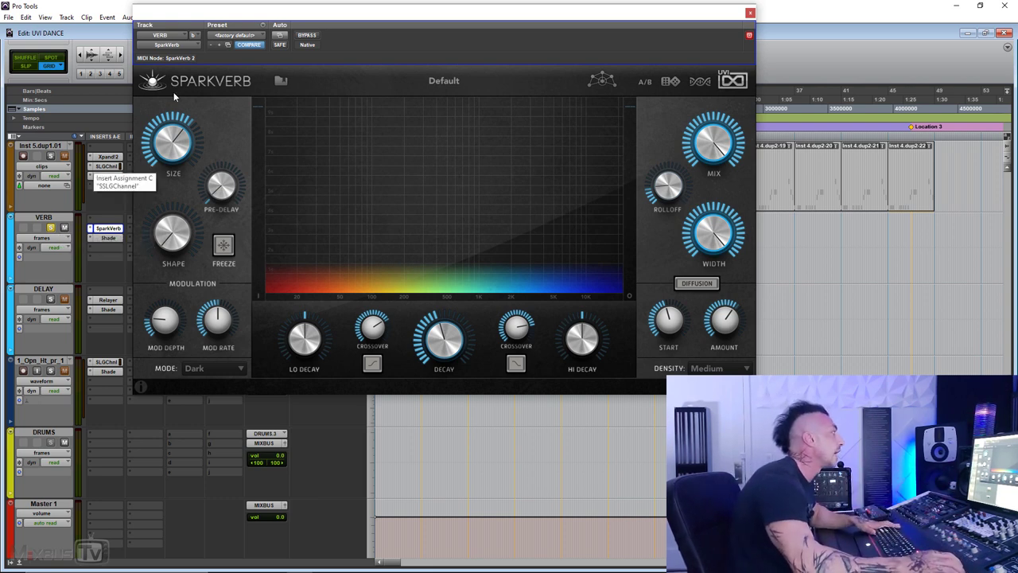
# Compare the VERB return muted and unmuted during playback, then close SparkVerb
pyautogui.click(65, 228)
pyautogui.press('space')
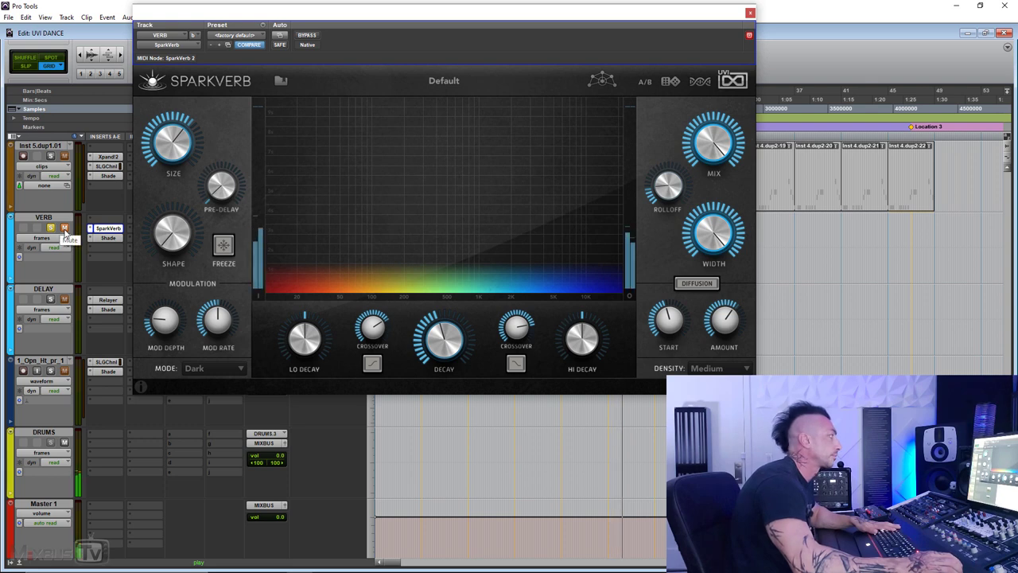
pyautogui.click(65, 229)
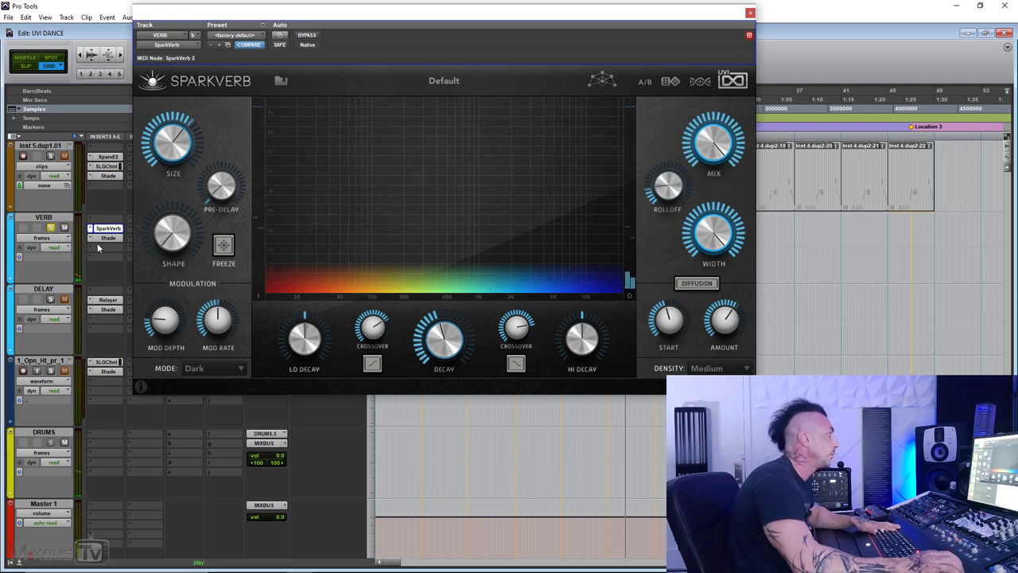
pyautogui.click(749, 13)
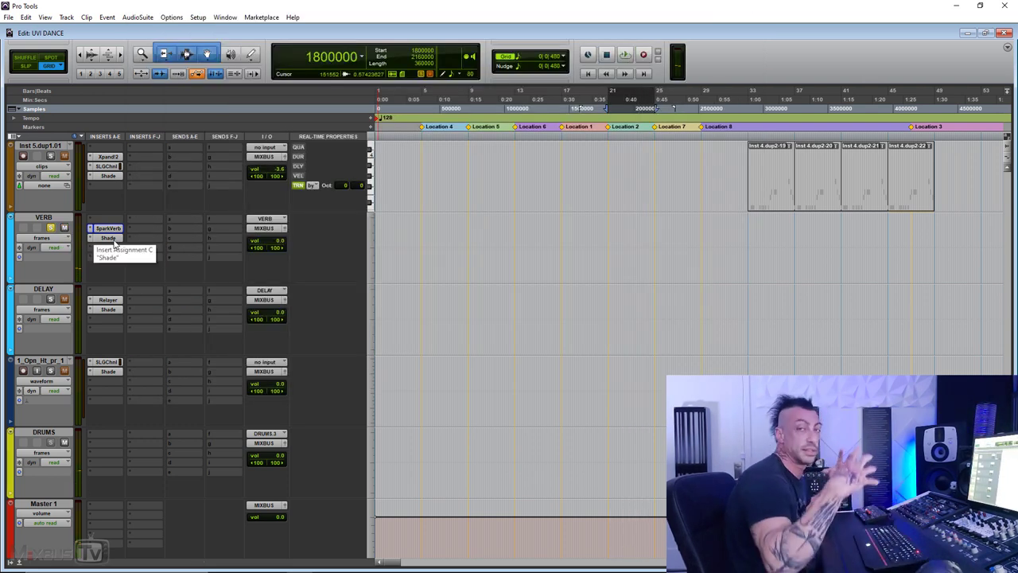
# Open the VERB's 7 Bands EQ Shade, inspect the Special Gain band, and reveal Spread controls
pyautogui.click(110, 238)
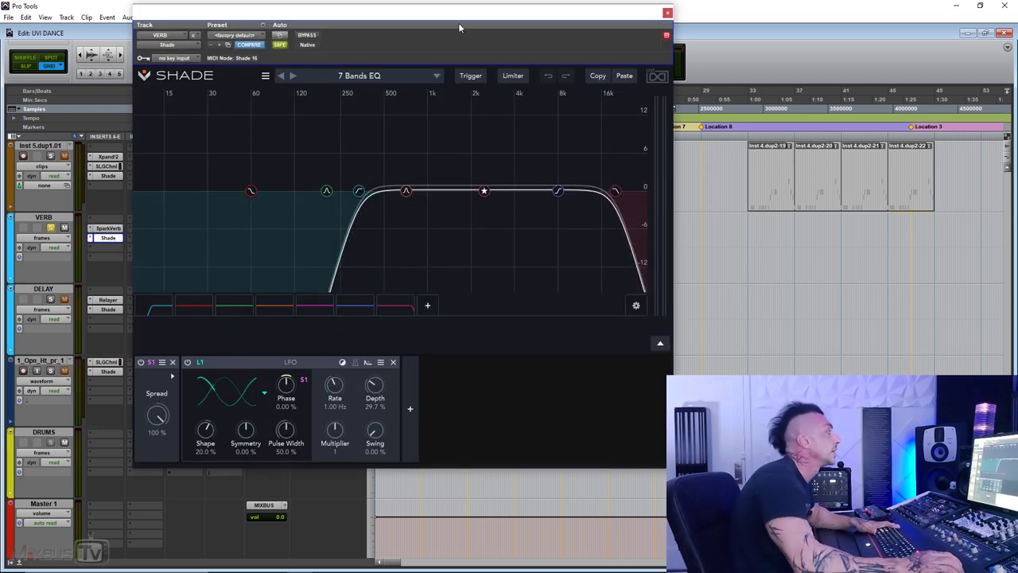
pyautogui.moveTo(438, 25); pyautogui.dragTo(381, 32)
pyautogui.click(407, 204)
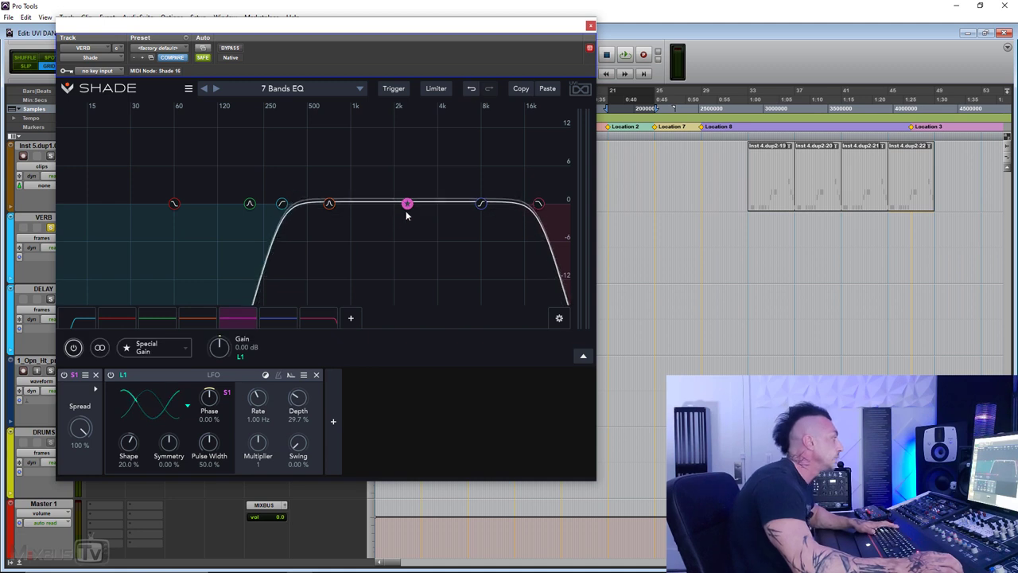
pyautogui.click(154, 351)
pyautogui.moveTo(184, 486)
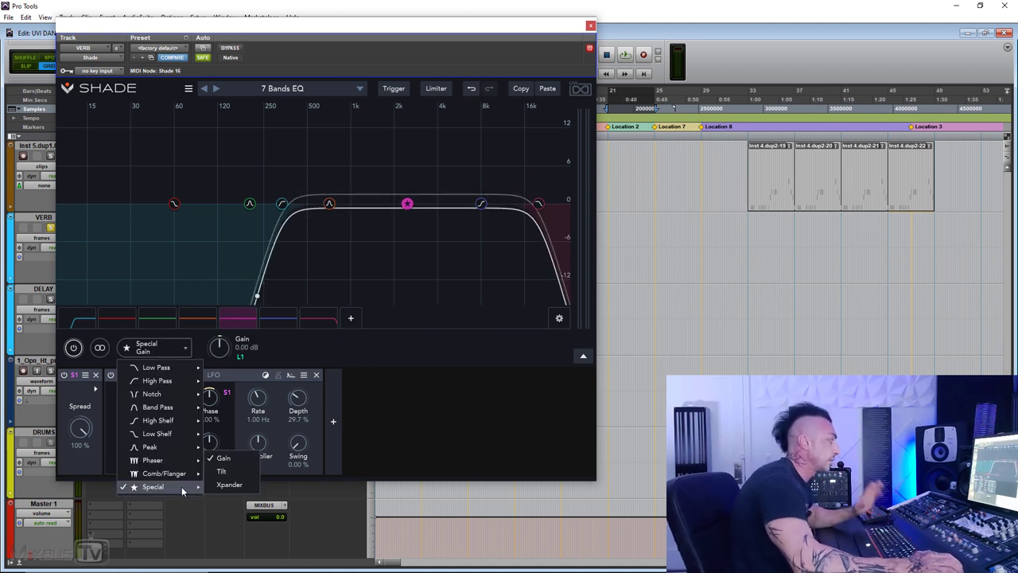
pyautogui.click(227, 459)
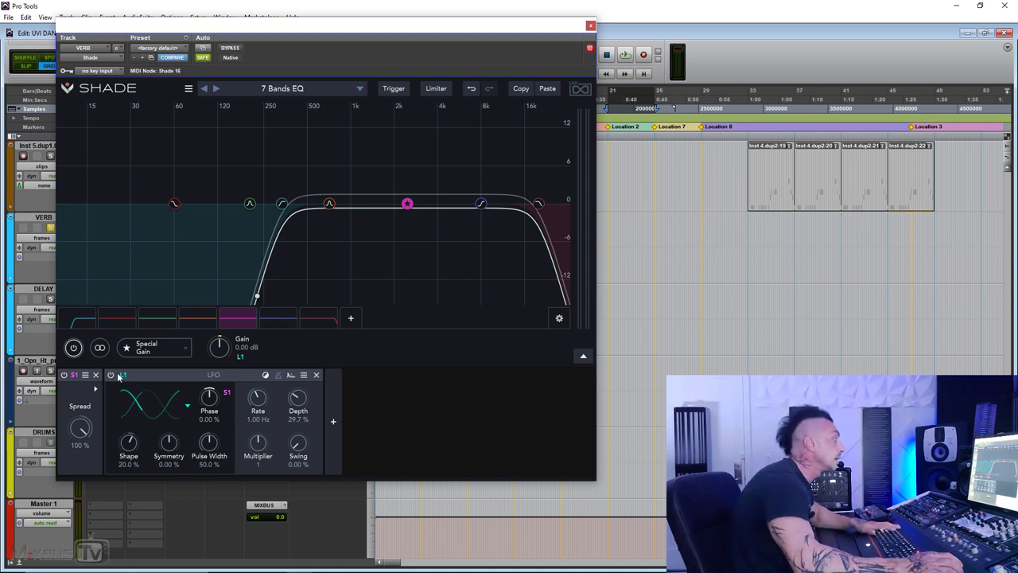
pyautogui.click(95, 389)
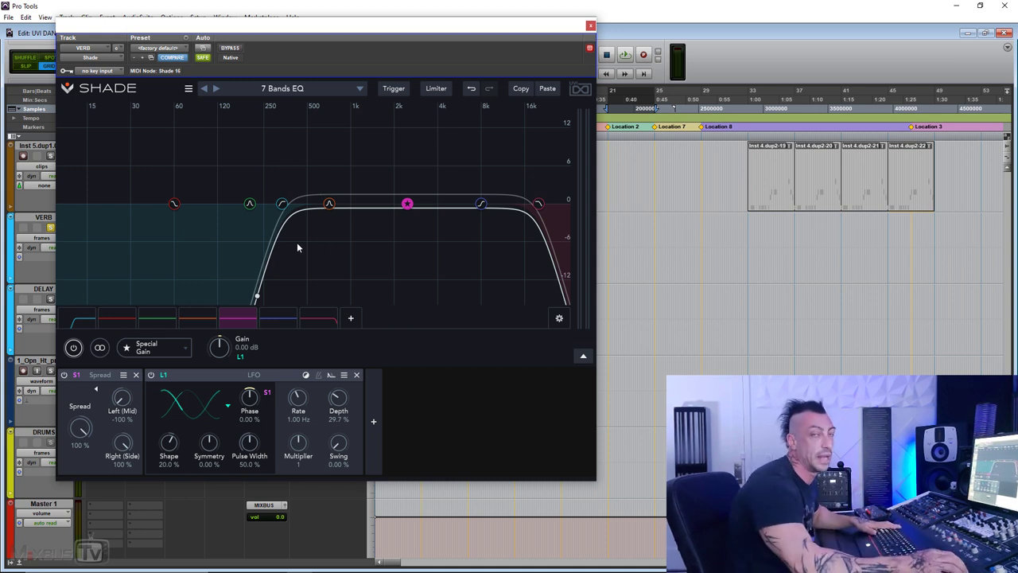
# Compare the VERB Shade bypassed and active during playback
pyautogui.press('space')
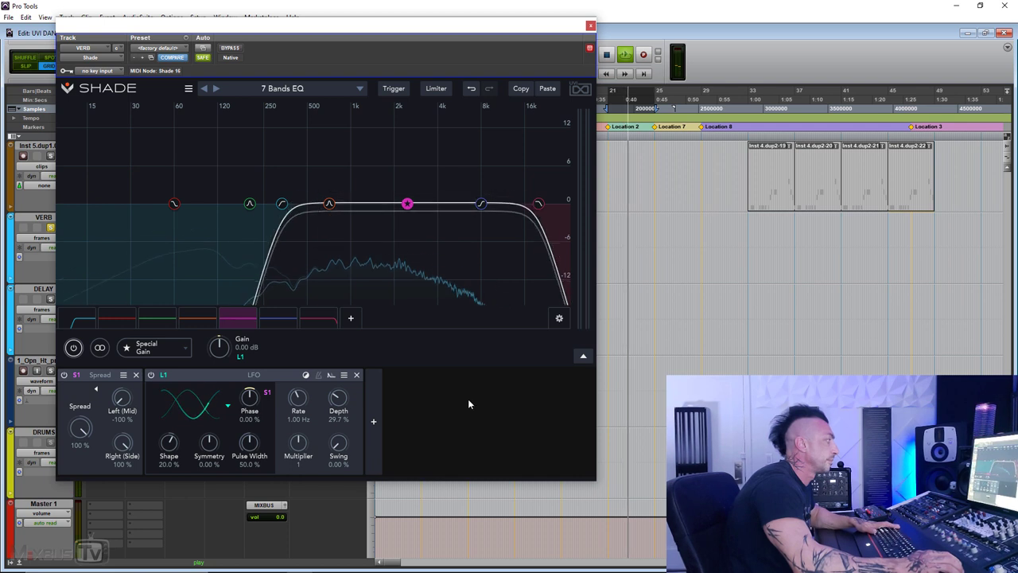
pyautogui.click(232, 48)
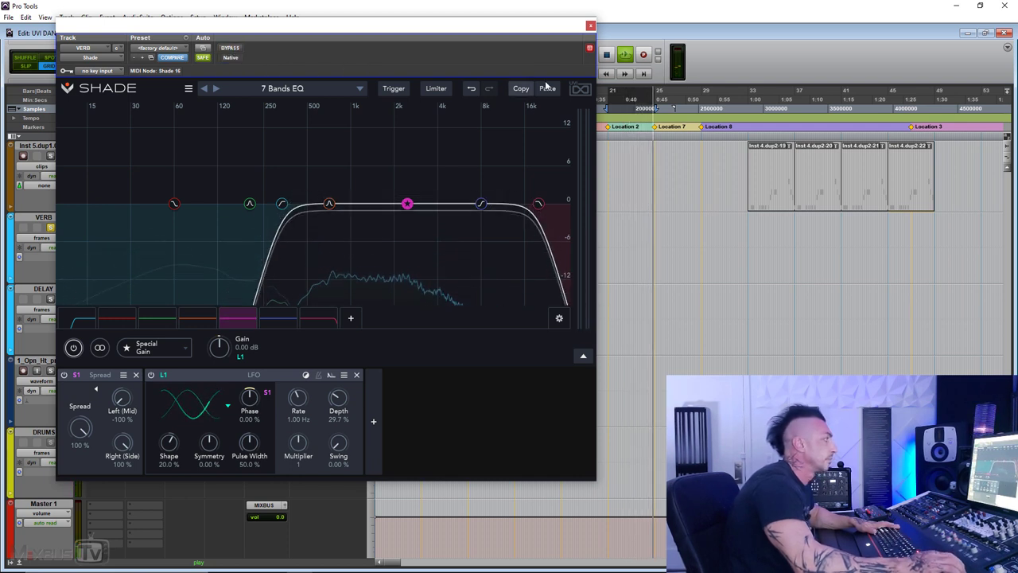
pyautogui.click(231, 48)
# Close the VERB Shade and unmute the VERB and DELAY returns during playback
pyautogui.click(590, 26)
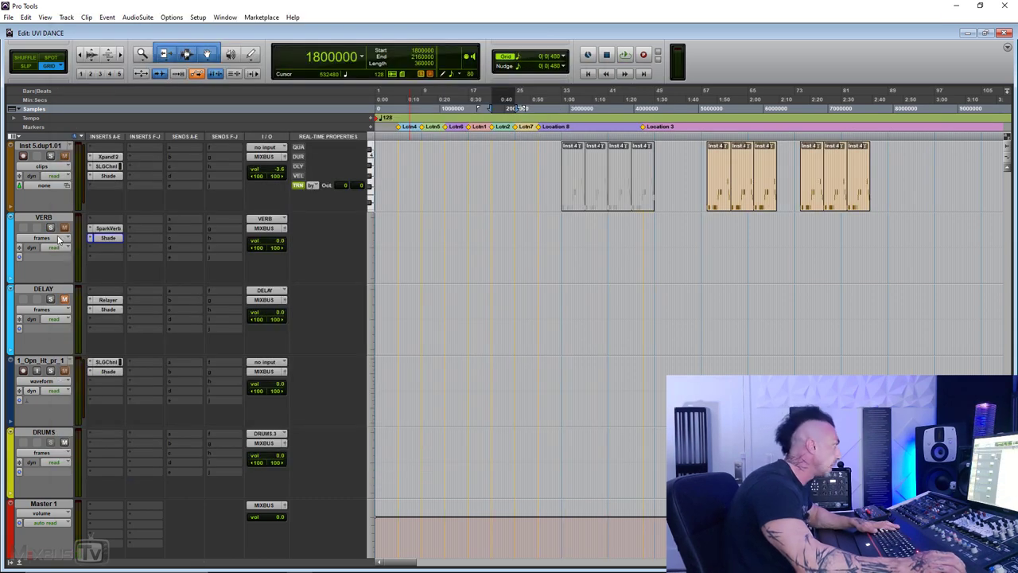
pyautogui.press('space')
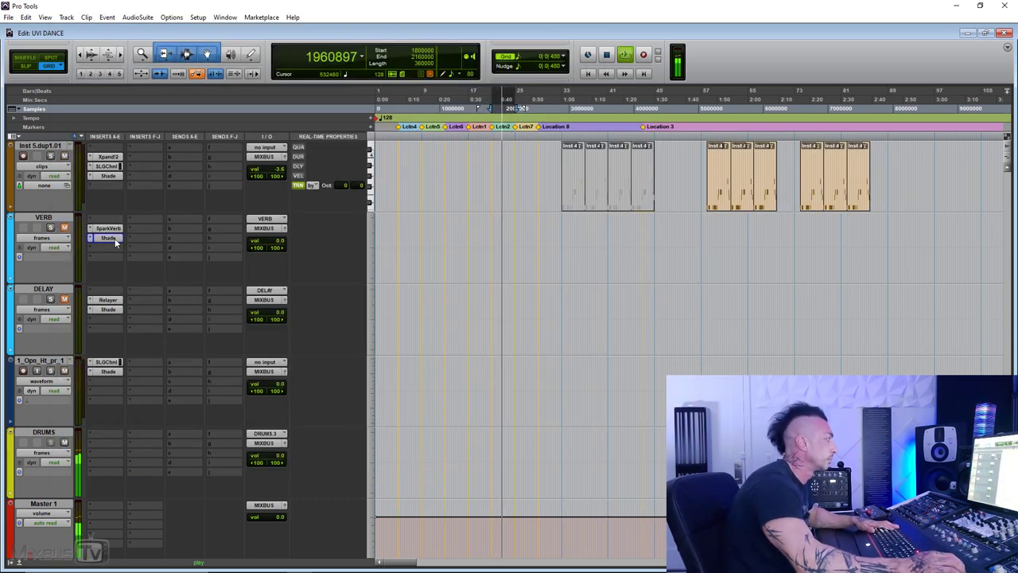
pyautogui.click(64, 228)
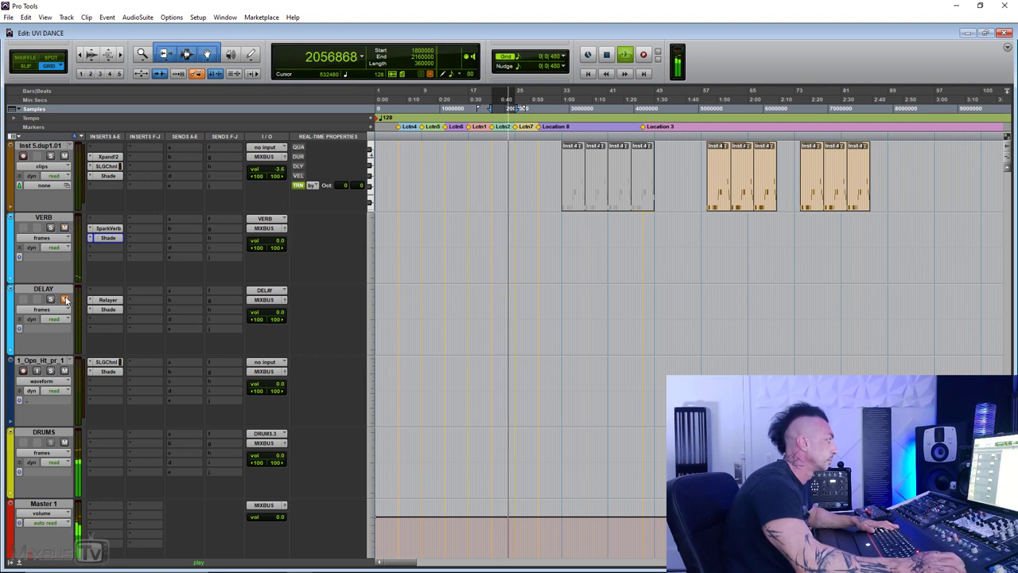
pyautogui.click(65, 300)
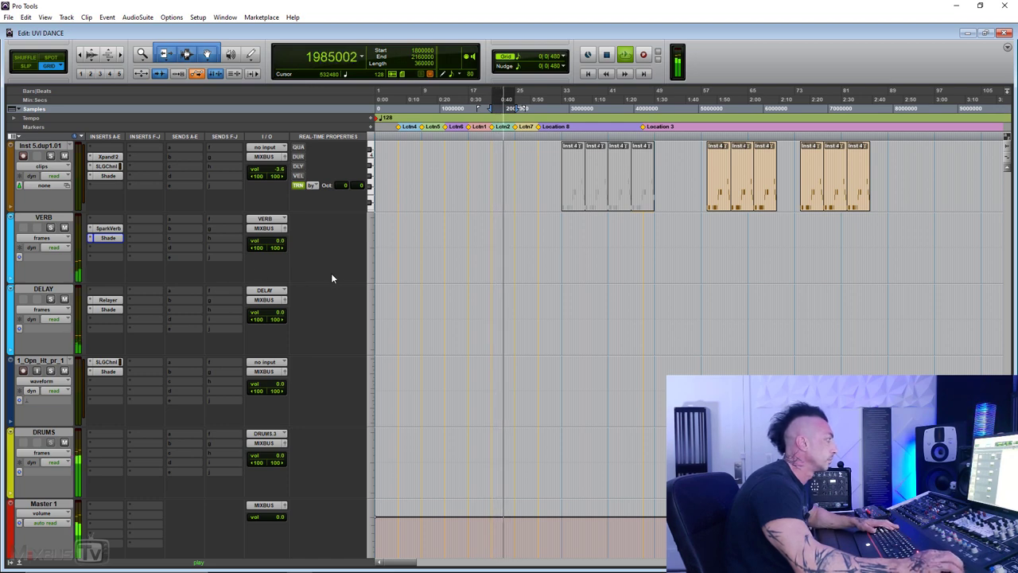
# Open the DELAY track's Shade and jump to another part of the arrangement
pyautogui.click(108, 309)
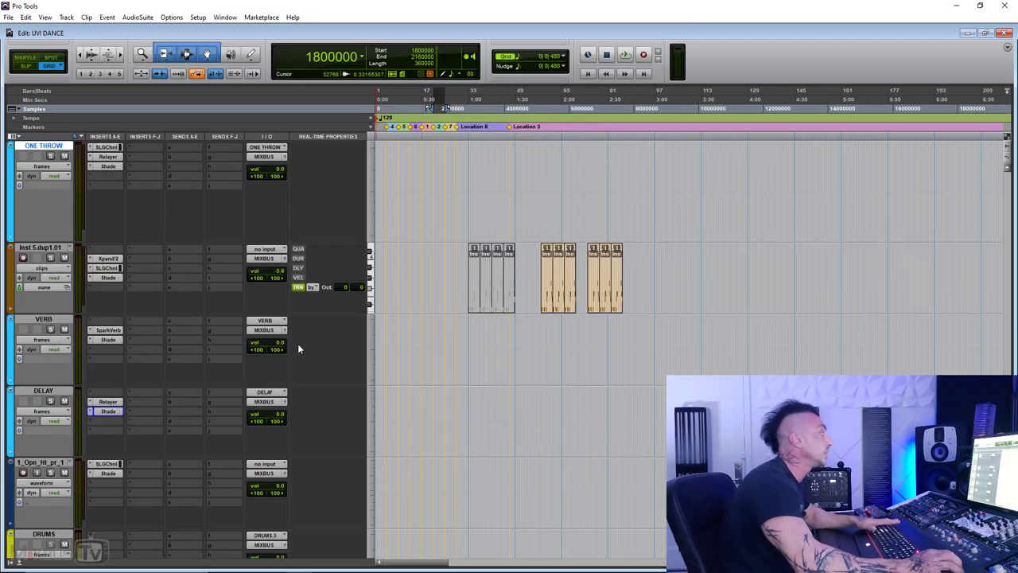
pyautogui.scroll(-15, 311, 338)
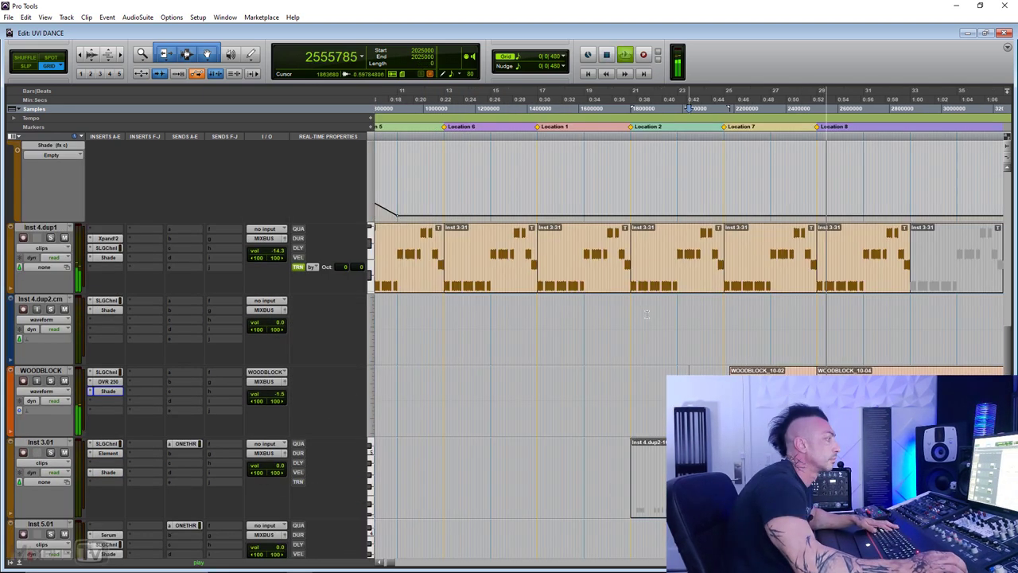
pyautogui.hotkey('ctrl', '[')
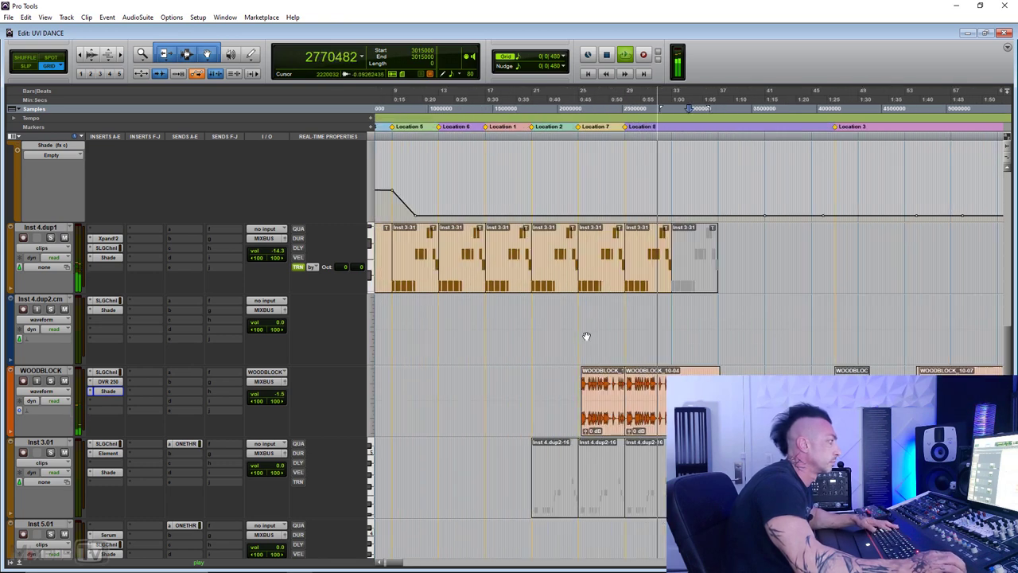
# Open WOODBLOCK's Shade, solo the track, bypass the effect, and select the 591 Hz band-pass node
pyautogui.click(107, 391)
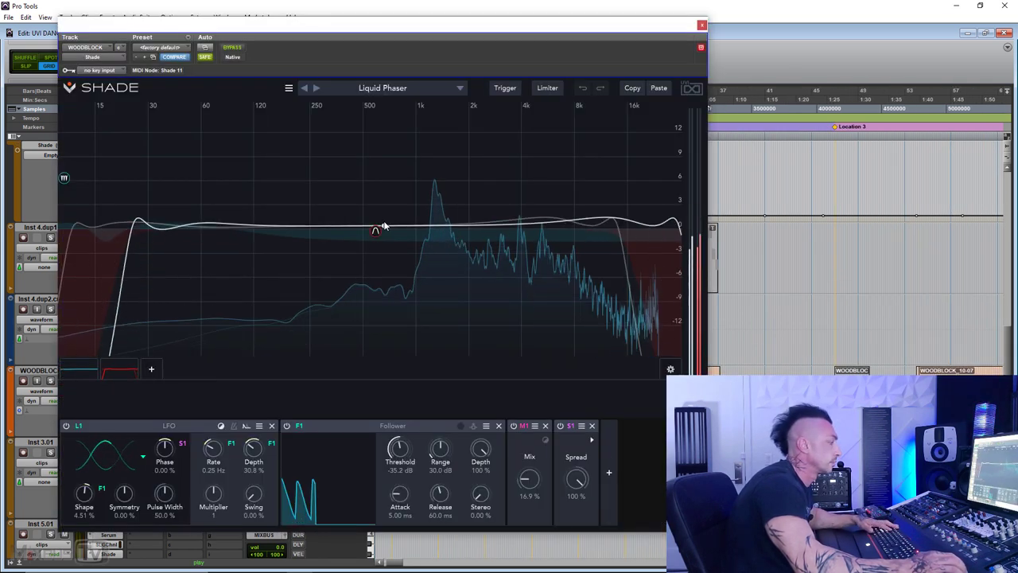
pyautogui.moveTo(658, 28); pyautogui.dragTo(693, 18)
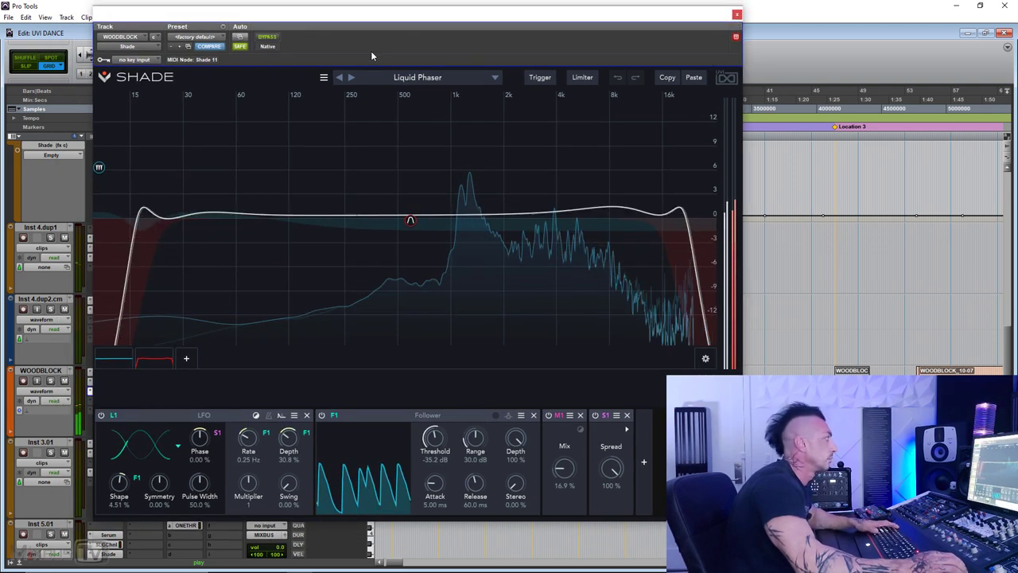
pyautogui.click(50, 381)
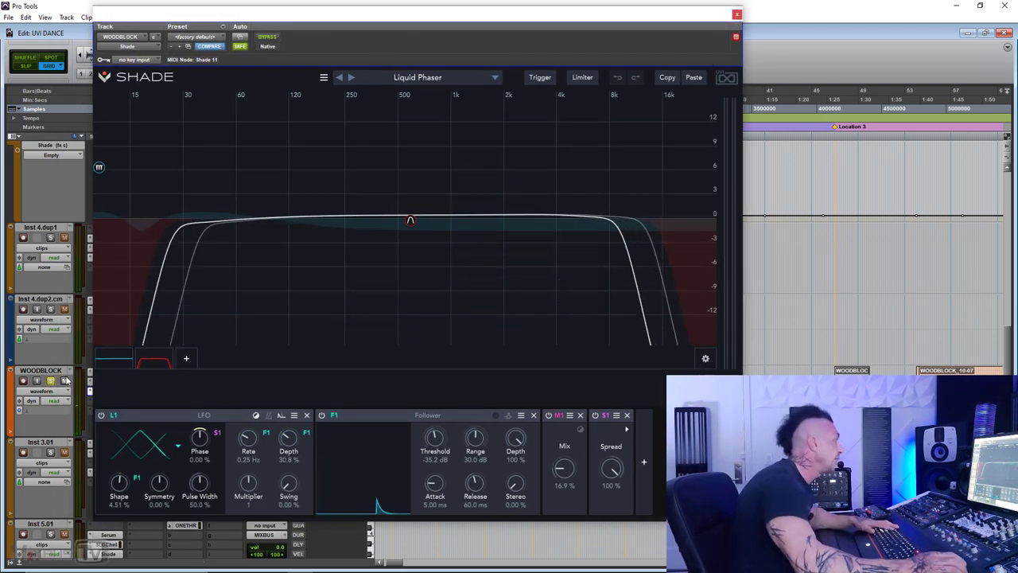
pyautogui.click(268, 37)
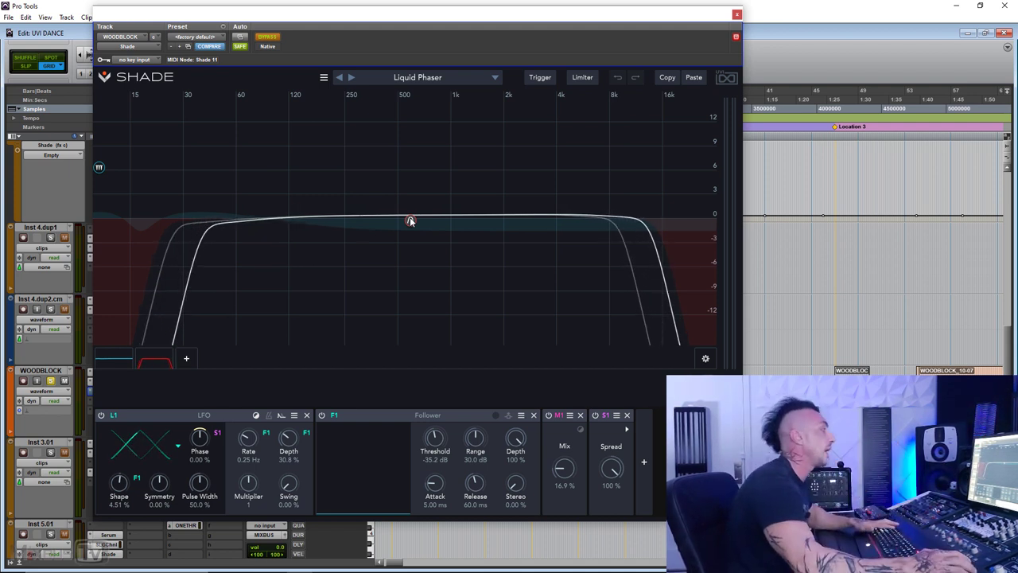
pyautogui.click(410, 221)
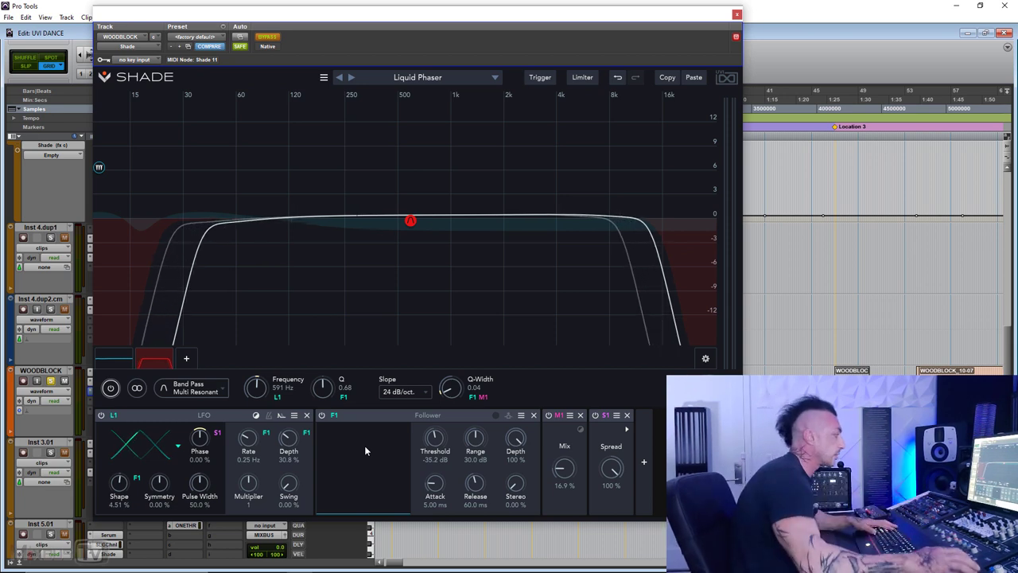
# With the Follower on, sweep the WOODBLOCK band-pass Q from 5.02 to 2.24, settling at 0.72
pyautogui.press('space')
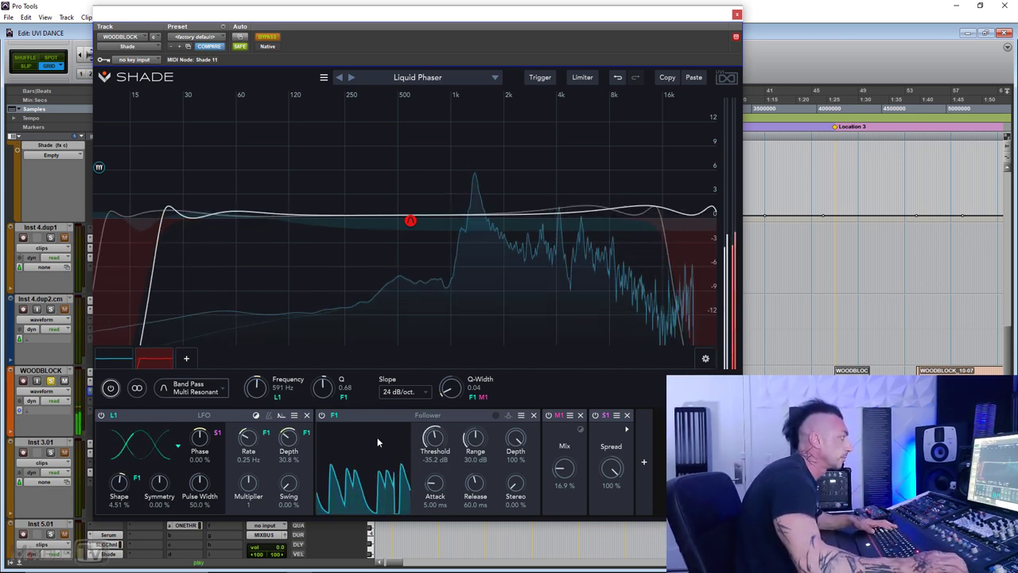
pyautogui.click(322, 416)
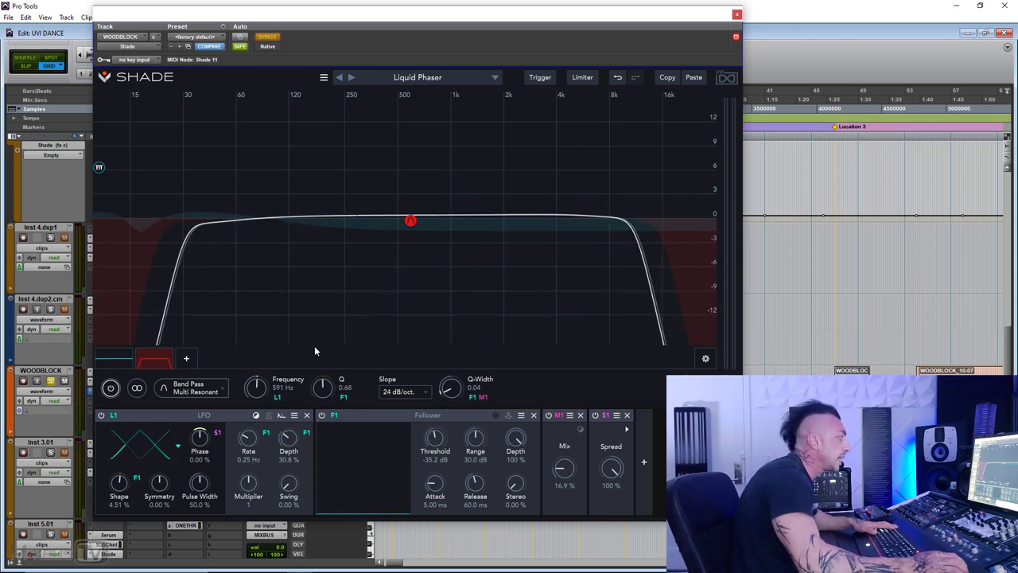
pyautogui.moveTo(326, 391); pyautogui.dragTo(322, 345)
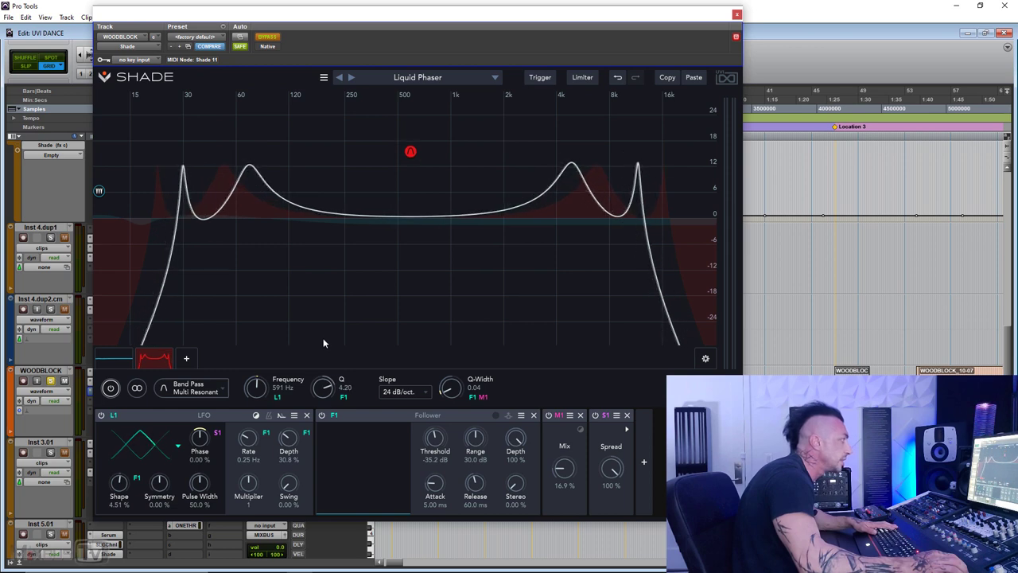
pyautogui.press('space')
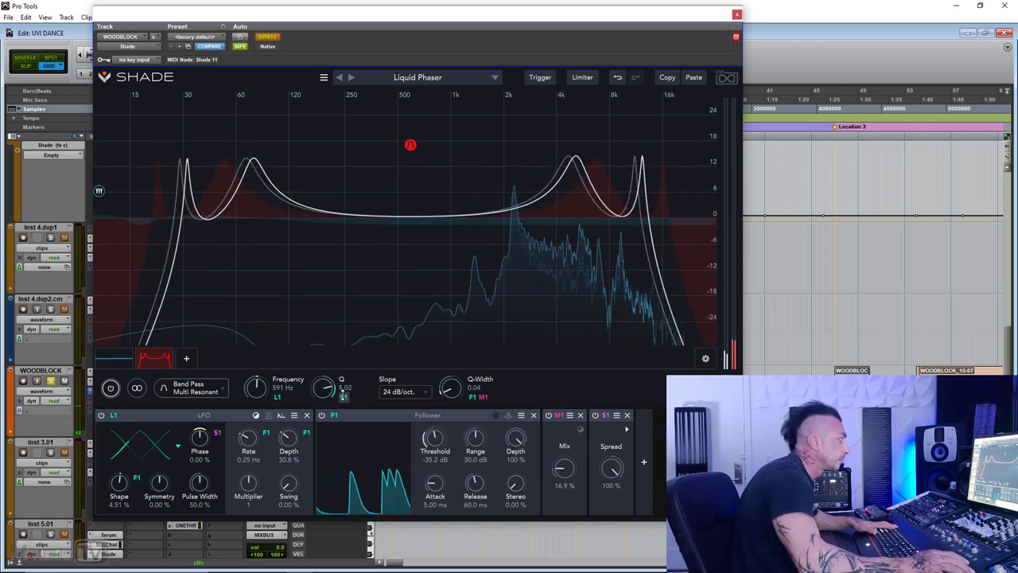
pyautogui.moveTo(344, 393); pyautogui.dragTo(338, 405)
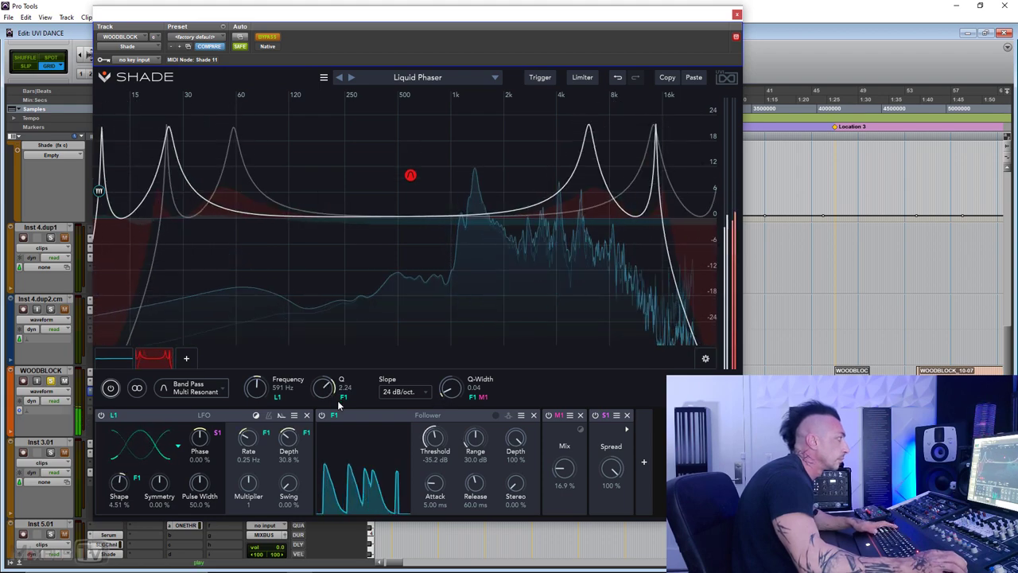
pyautogui.scroll(-4, 326, 393)
pyautogui.scroll(-2, 326, 393)
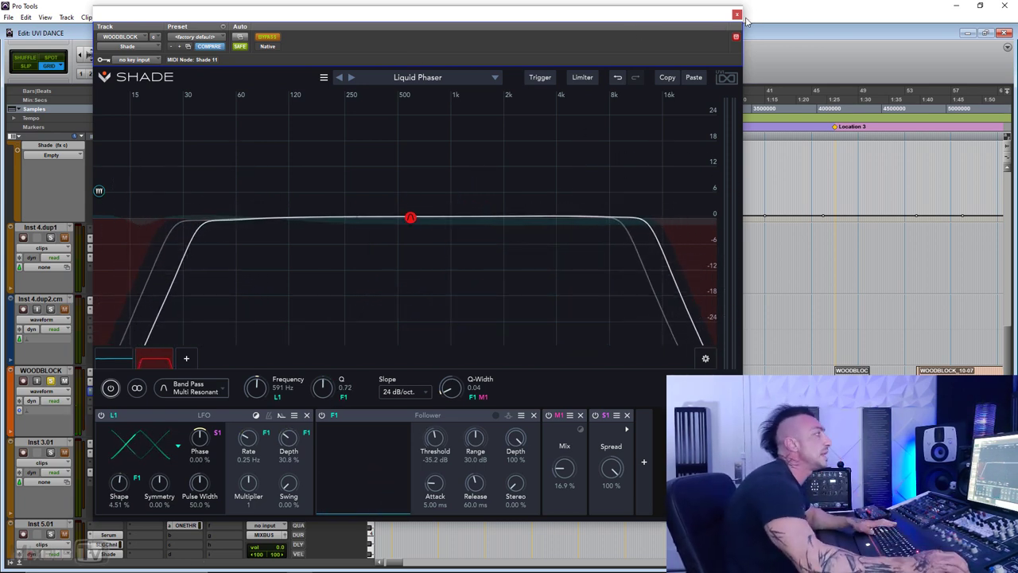
# Close the WOODBLOCK Shade and briefly check the Inst 5.dup2 Shade
pyautogui.hotkey('ctrl', 'w')
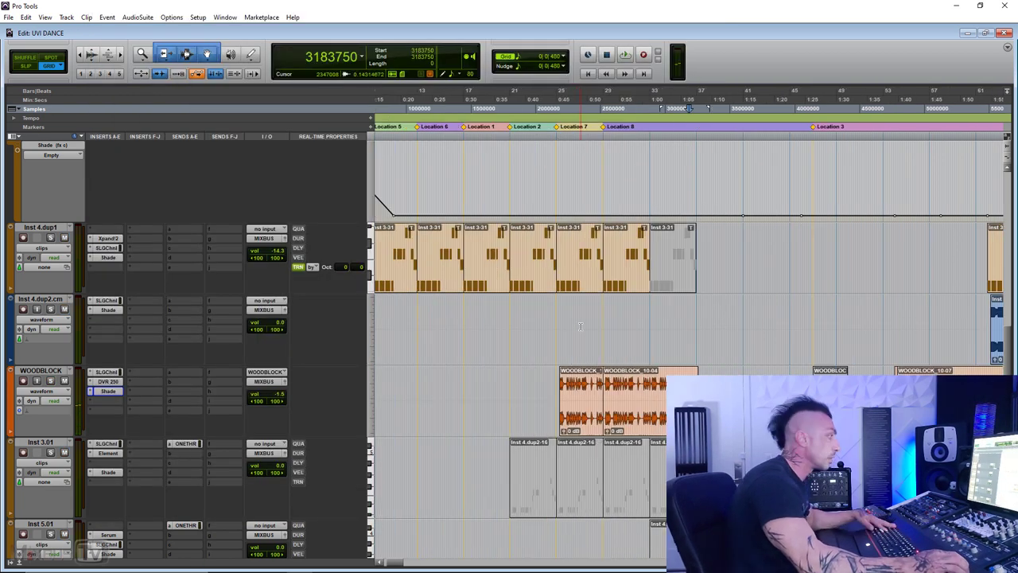
pyautogui.click(109, 381)
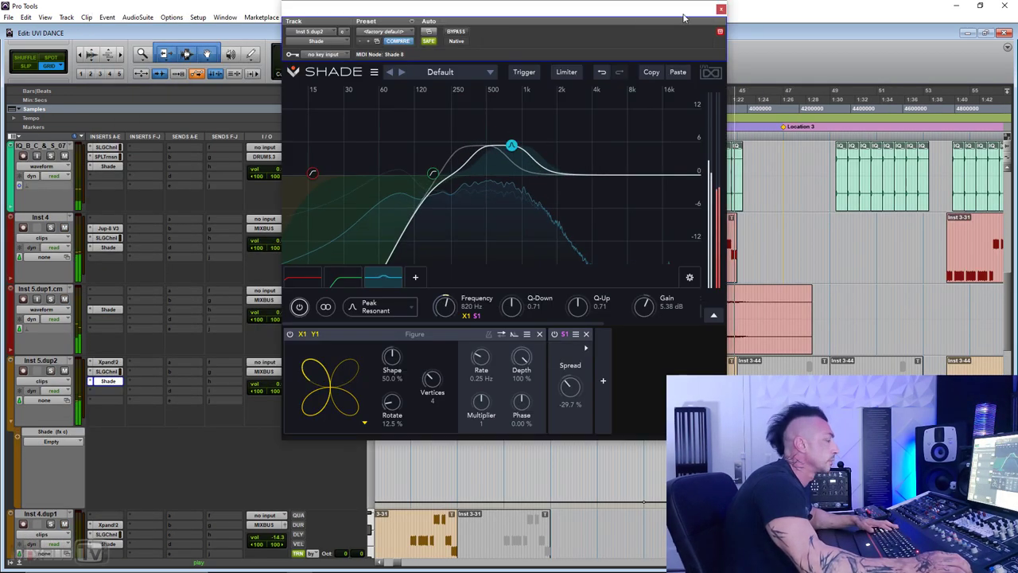
pyautogui.click(720, 9)
# Scroll through the tracks and briefly check the Inst 3.01 Shade before closing it
pyautogui.scroll(-10, 744, 349)
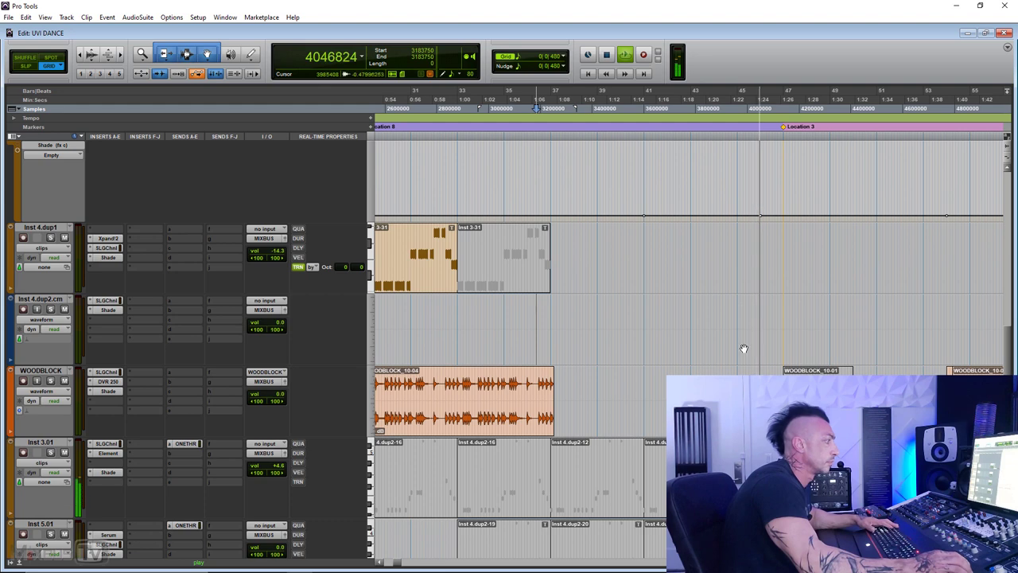
pyautogui.scroll(-2, 738, 353)
pyautogui.scroll(-5, 684, 350)
pyautogui.scroll(-4, 574, 341)
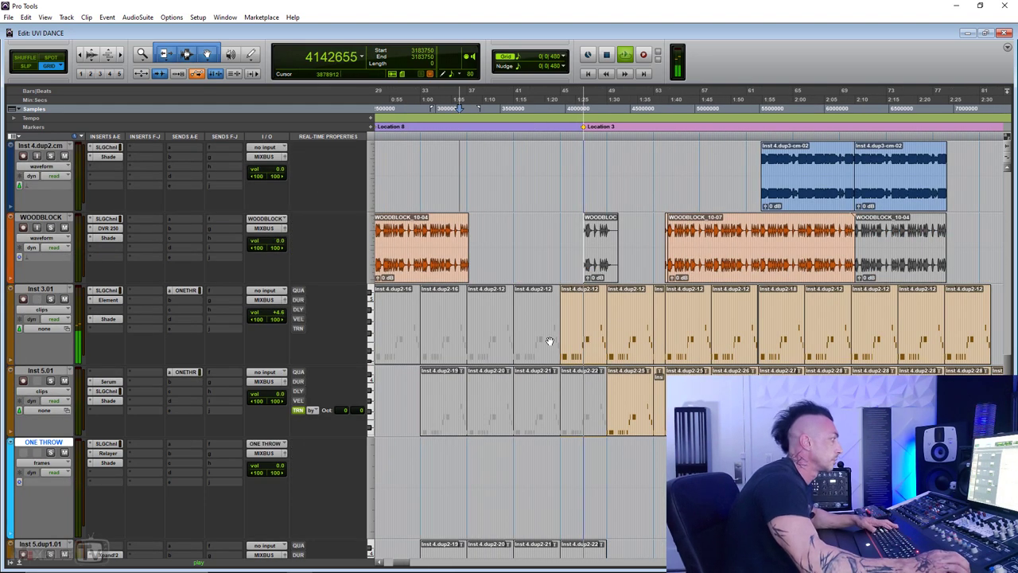
pyautogui.scroll(2, 583, 335)
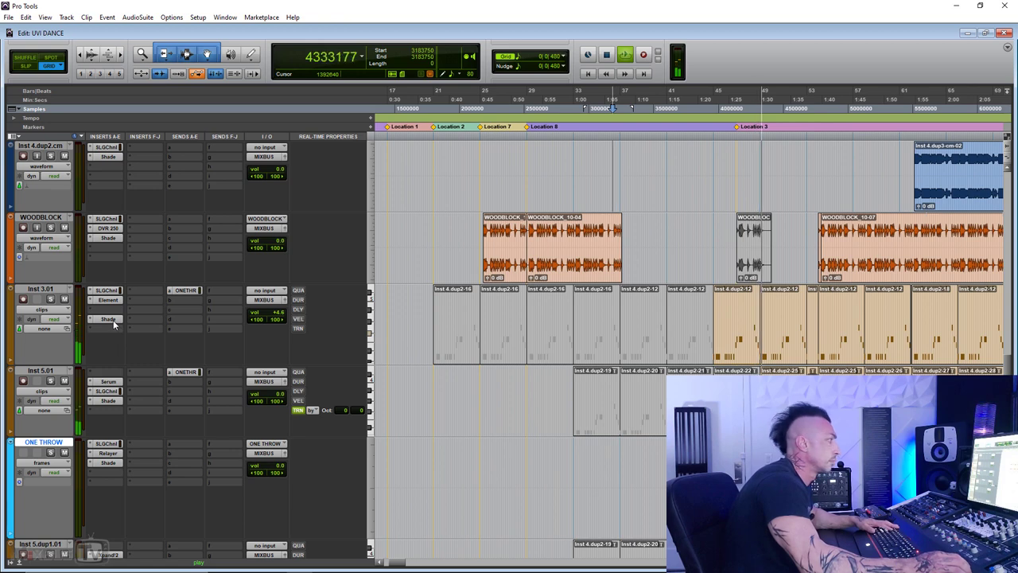
pyautogui.click(113, 322)
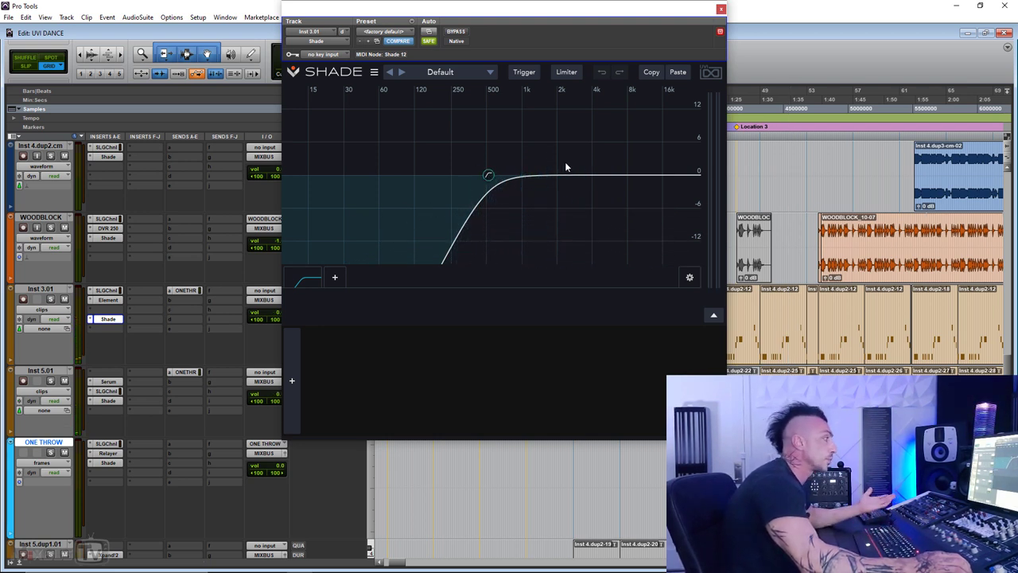
pyautogui.click(720, 11)
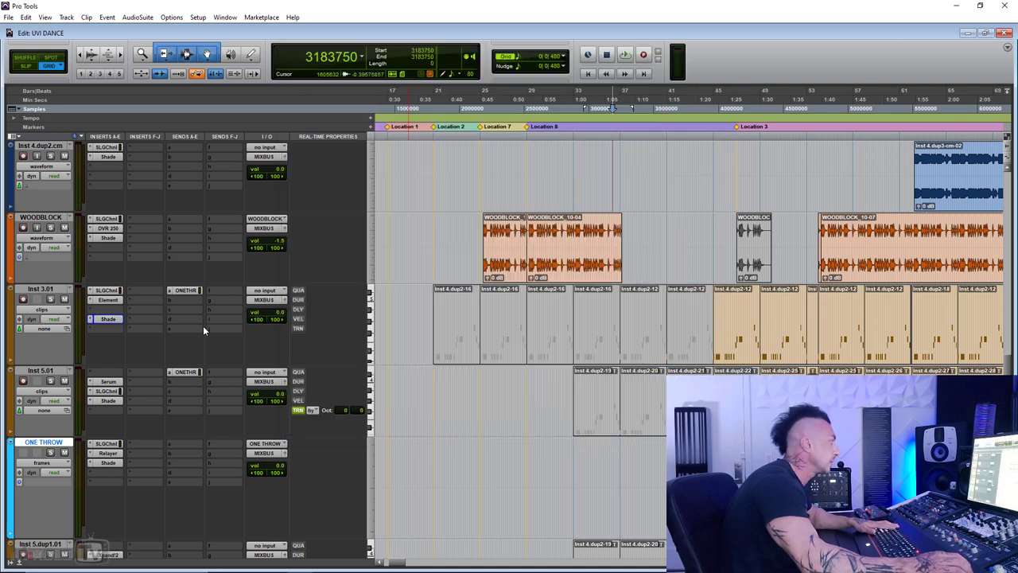
# Open Inst 5.01's Shade, solo the track, and inspect the phaser band, keeping it Extended
pyautogui.click(109, 400)
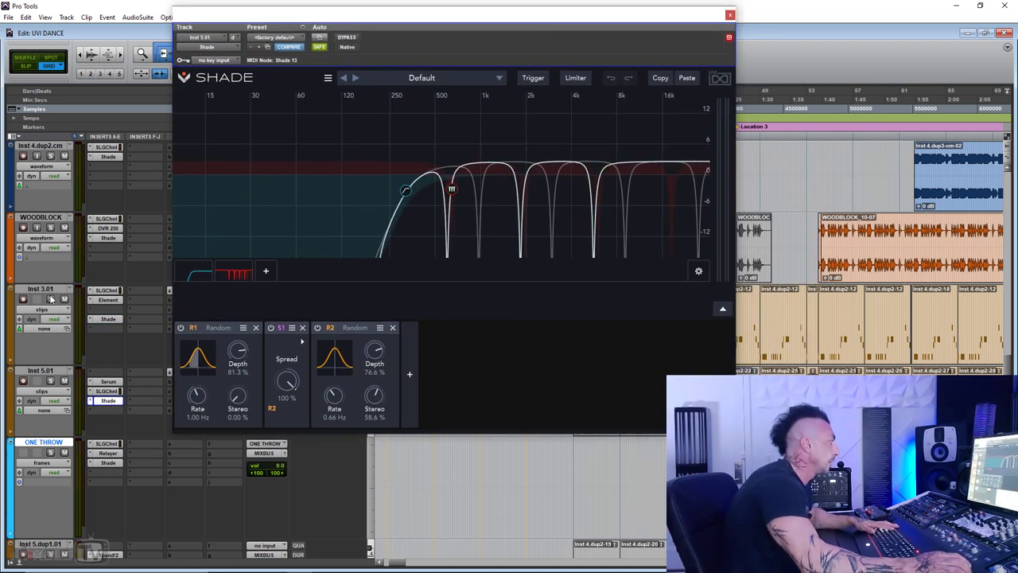
pyautogui.moveTo(636, 27); pyautogui.dragTo(512, 24)
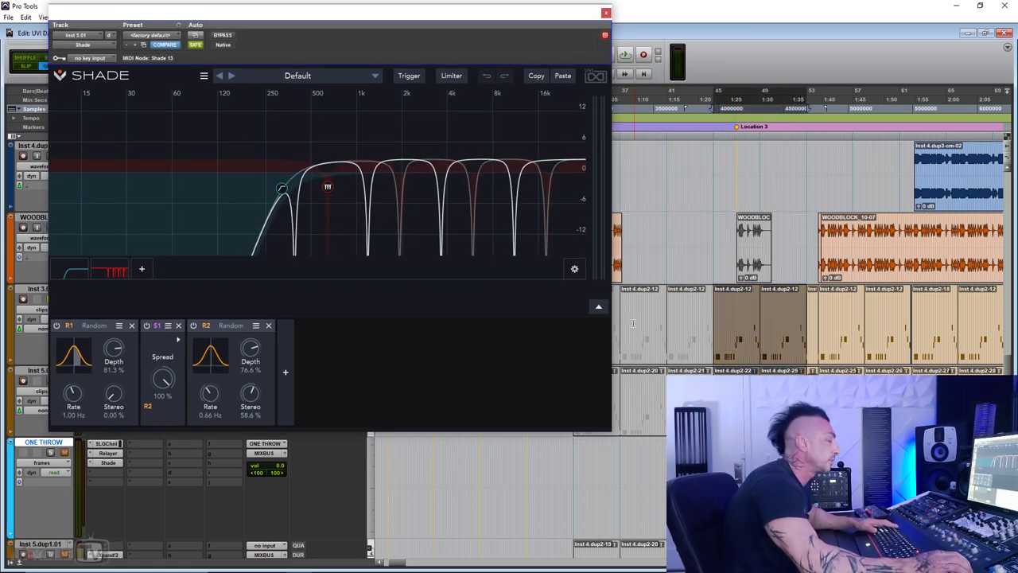
pyautogui.click(75, 385)
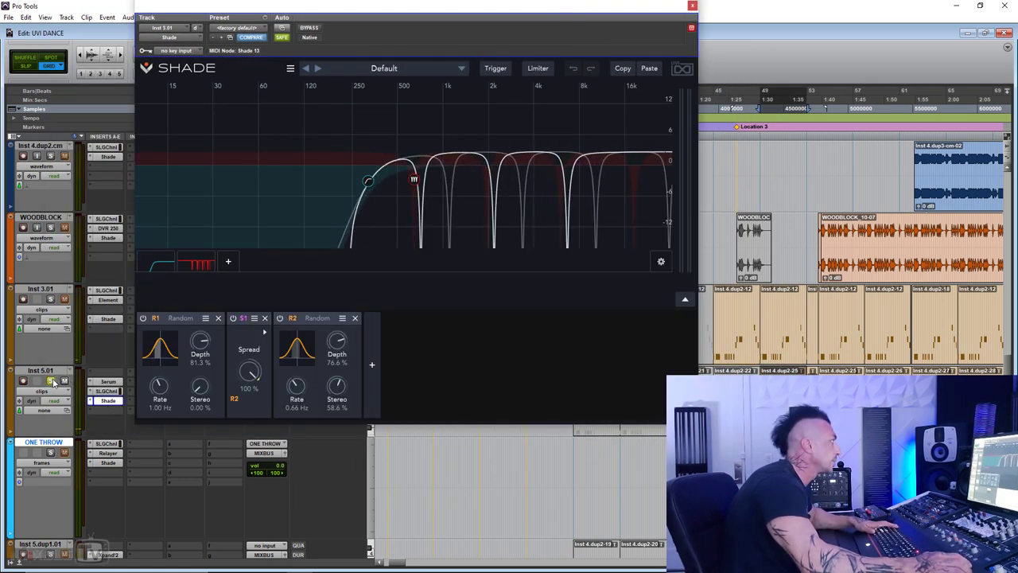
pyautogui.click(50, 380)
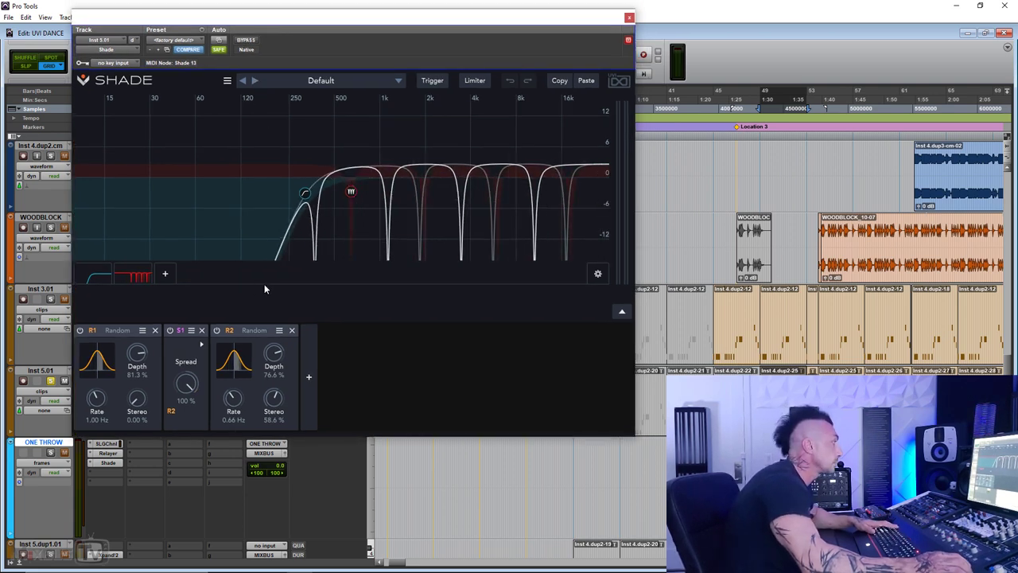
pyautogui.click(352, 193)
pyautogui.rightClick(351, 193)
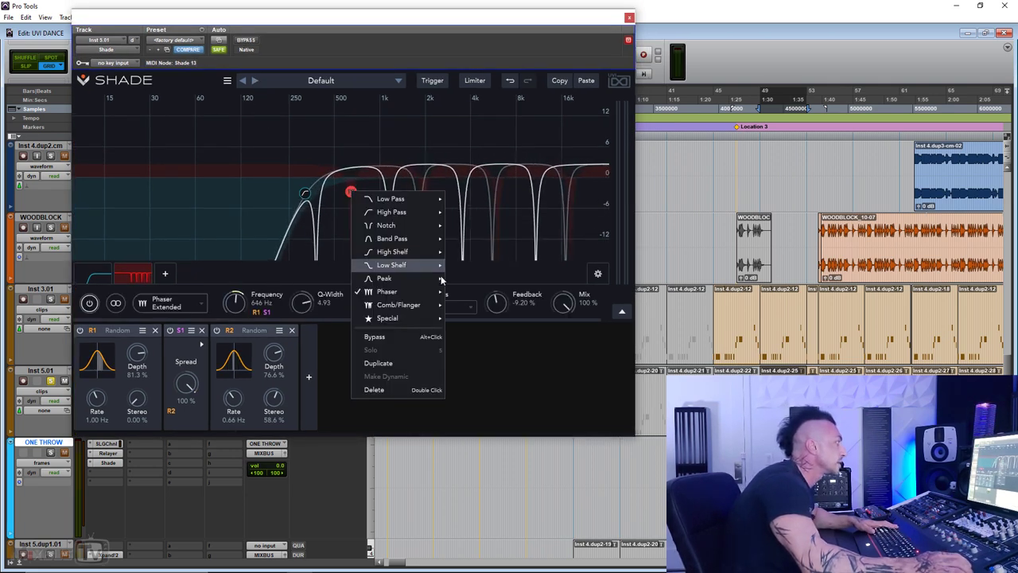
pyautogui.moveTo(437, 293)
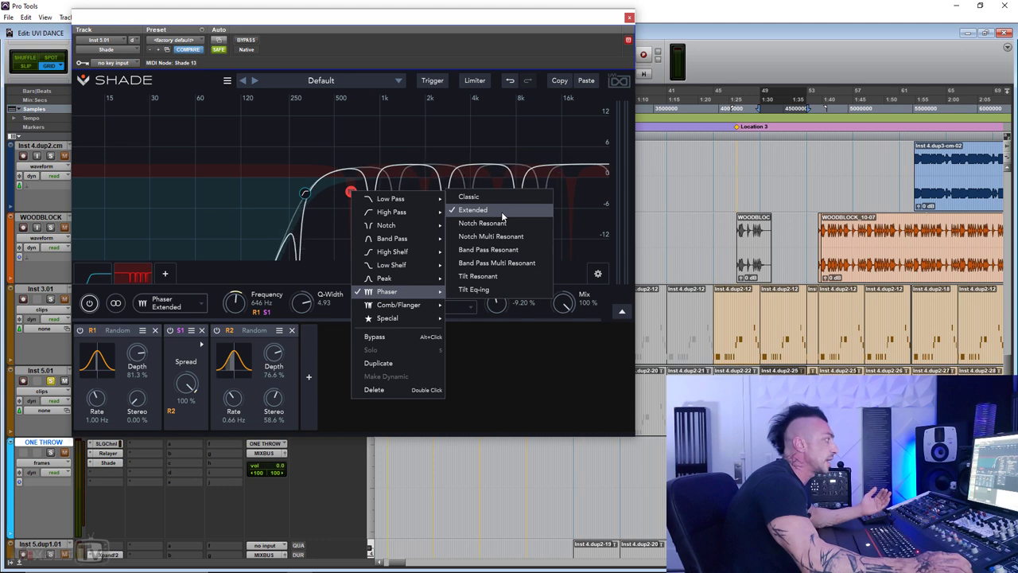
pyautogui.click(491, 347)
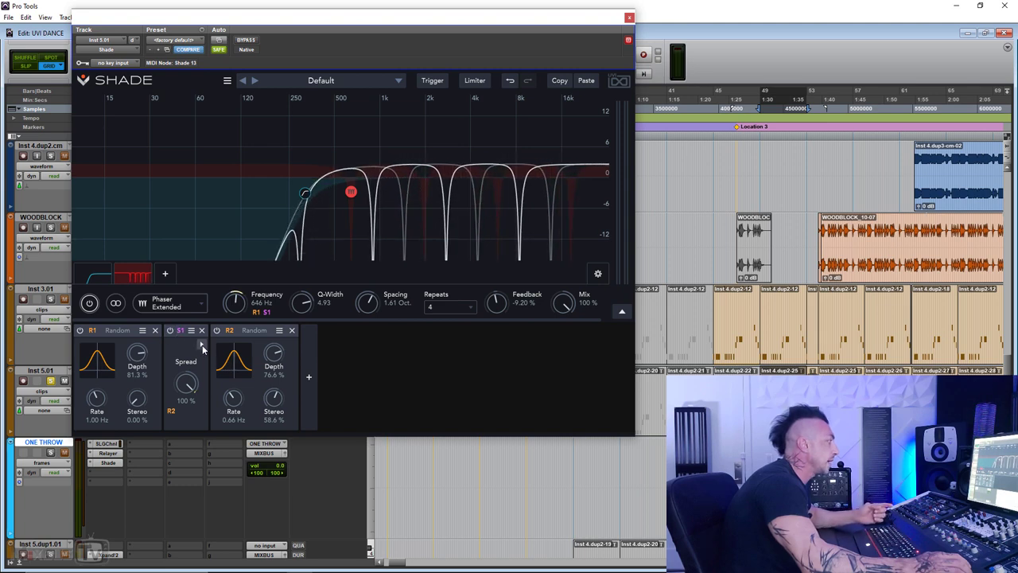
# Lower the S1 Spread modulation to about 30 % and compare it against bypass during playback
pyautogui.click(178, 330)
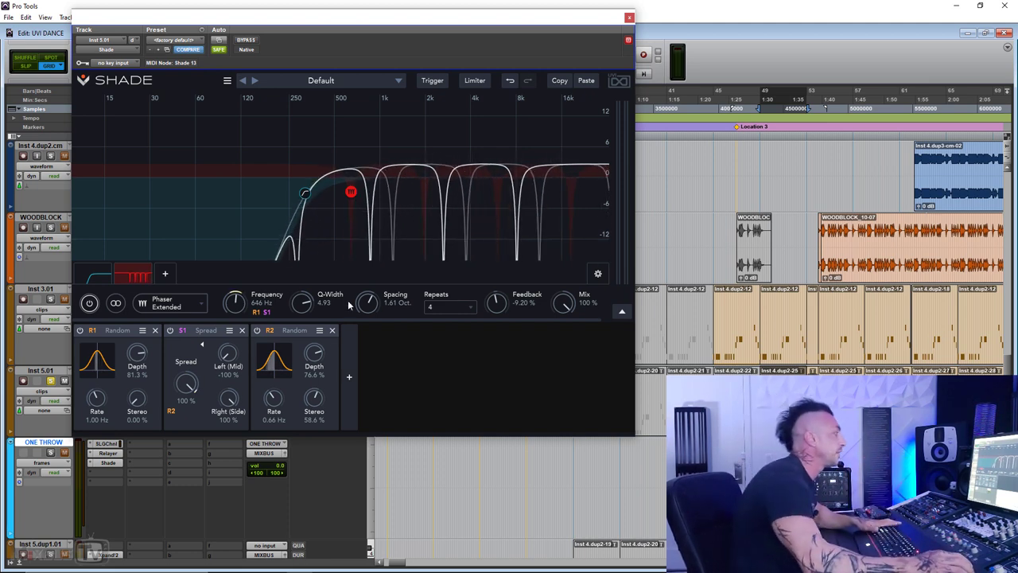
pyautogui.moveTo(185, 388)
pyautogui.mouseDown()
pyautogui.moveTo(189, 432)
pyautogui.moveTo(188, 385)
pyautogui.mouseUp()
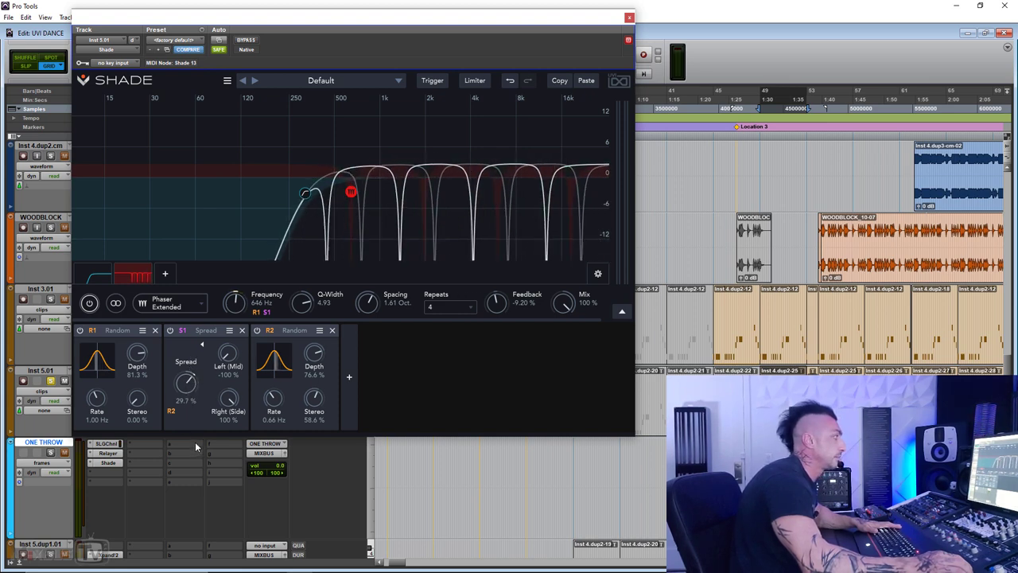
pyautogui.press('space')
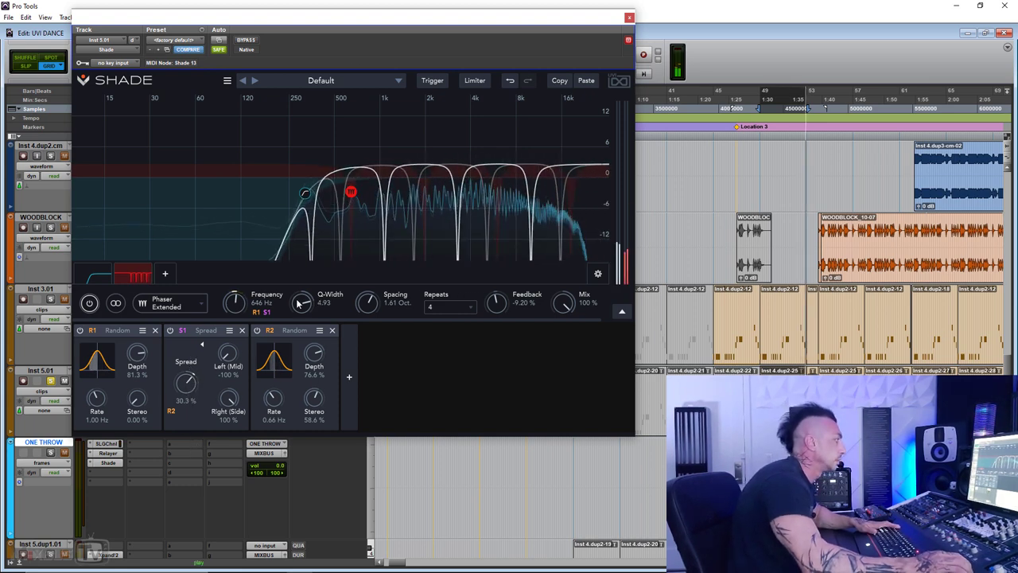
pyautogui.click(247, 41)
pyautogui.click(248, 41)
pyautogui.click(304, 195)
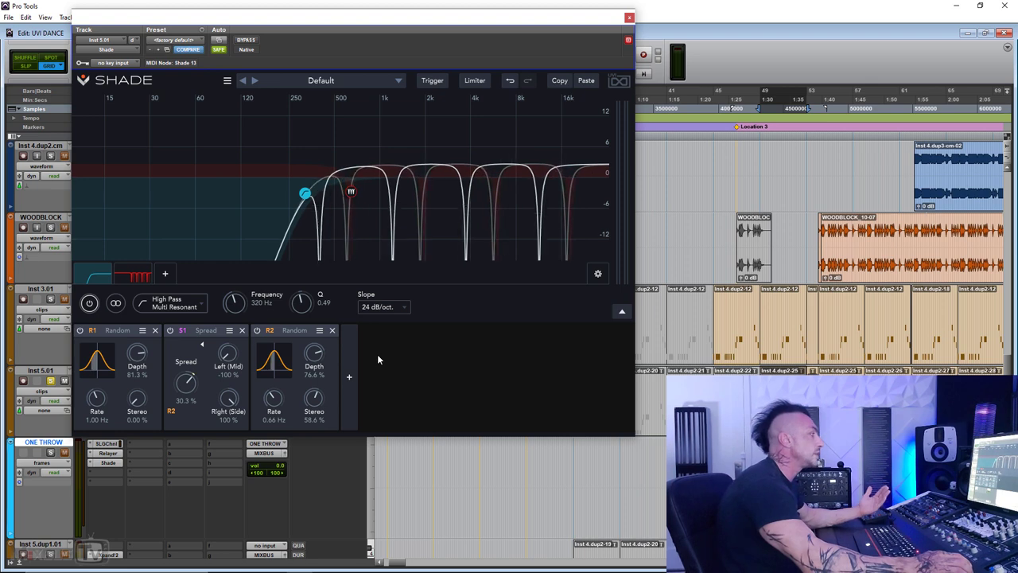
# Add a Follower modulating the high-pass Q, with its threshold lowered to -57.1 dB
pyautogui.click(348, 376)
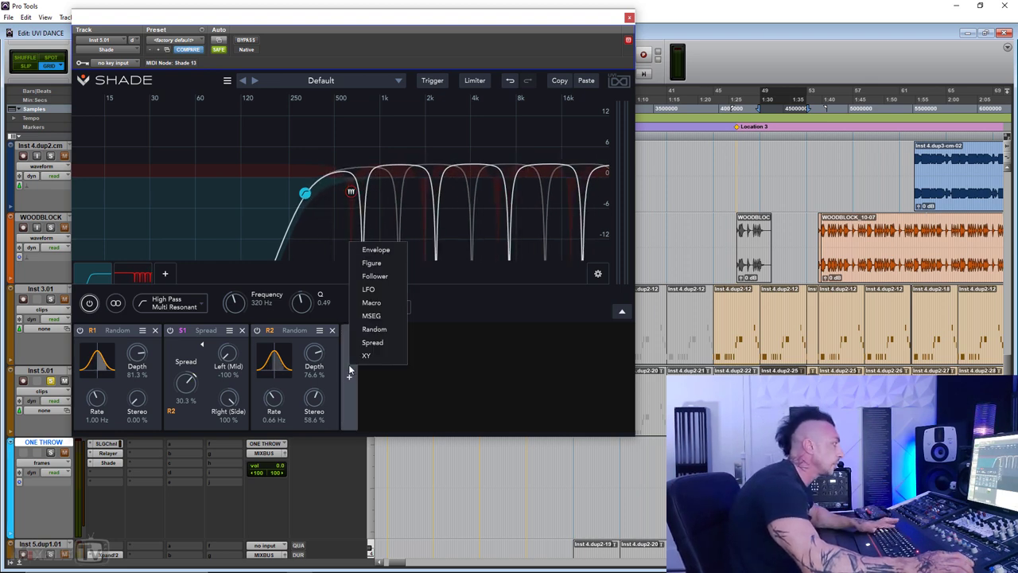
pyautogui.click(375, 275)
pyautogui.moveTo(359, 330); pyautogui.dragTo(301, 301)
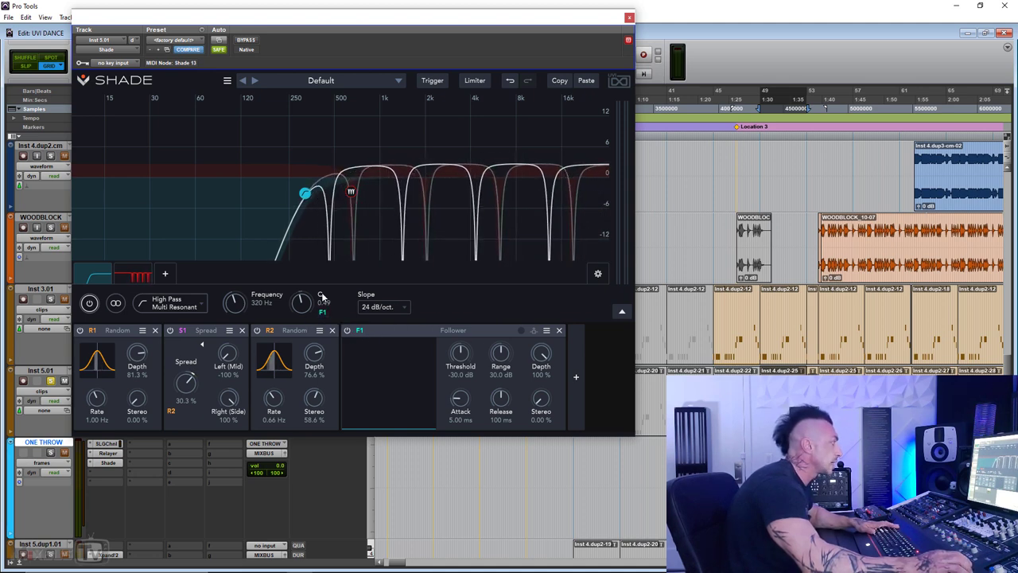
pyautogui.press('space')
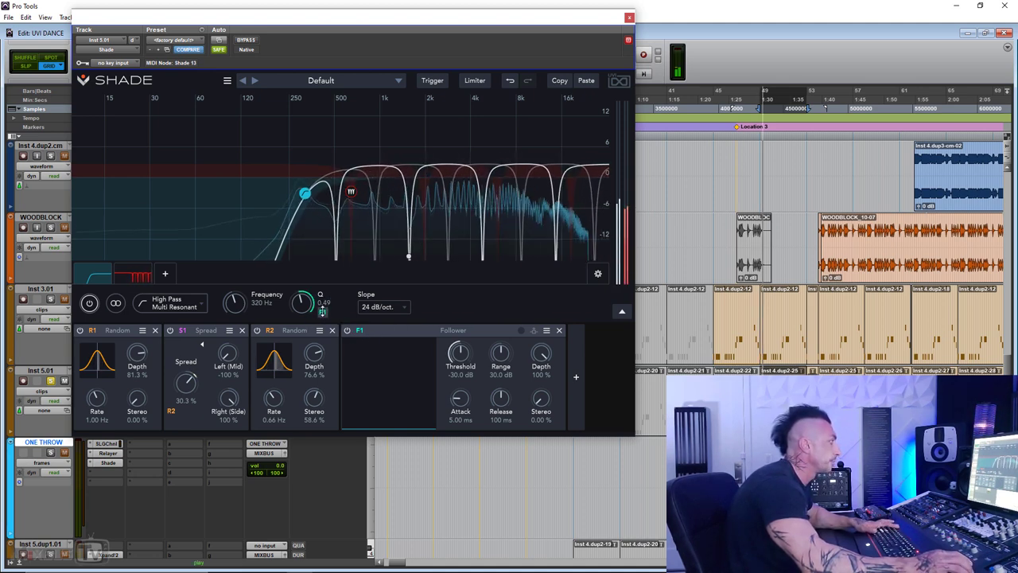
pyautogui.moveTo(458, 354); pyautogui.dragTo(454, 392)
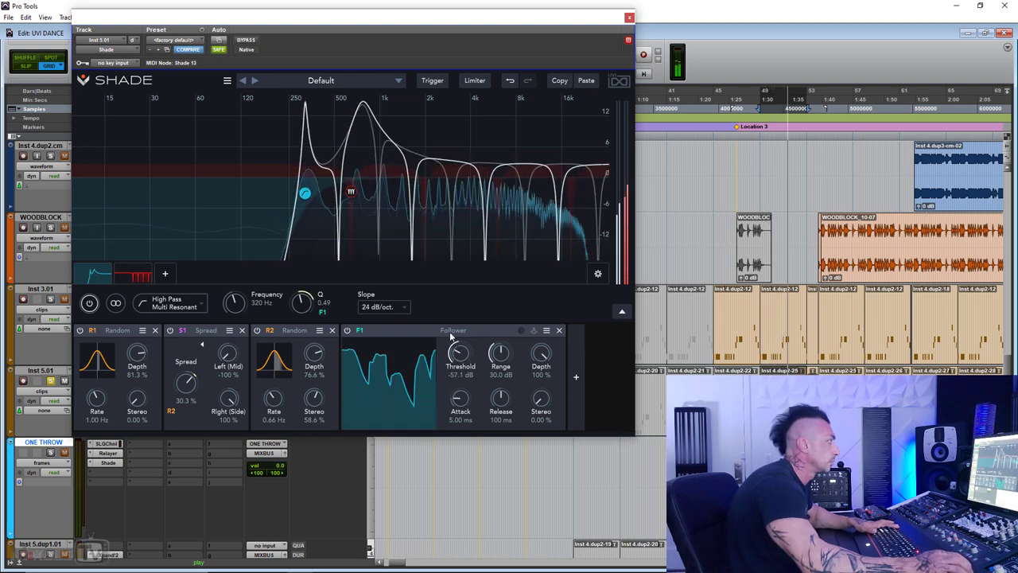
# Remove the Follower, close the Shade window, and set the playback start point in the timeline
pyautogui.click(521, 331)
pyautogui.click(482, 335)
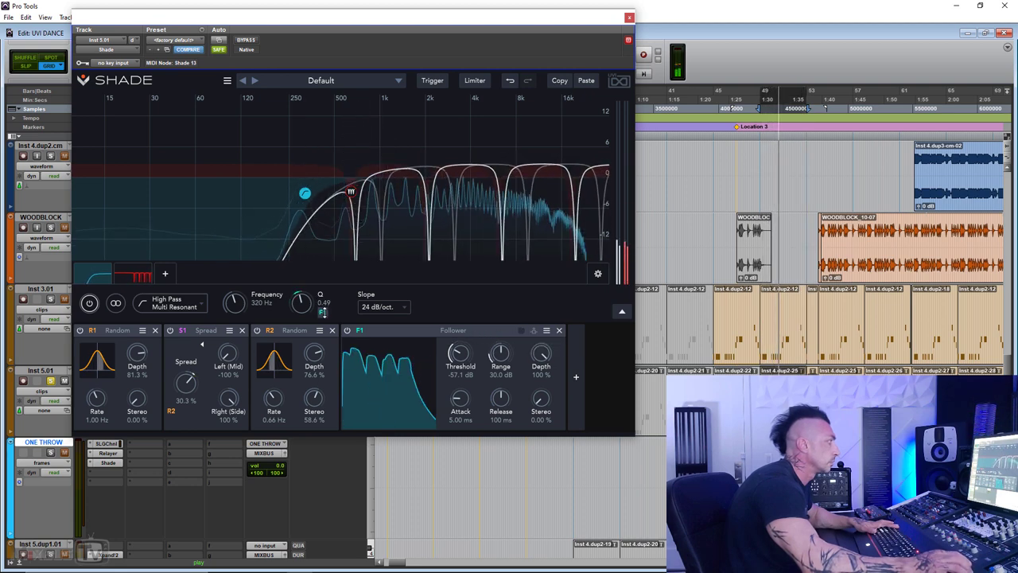
pyautogui.click(559, 330)
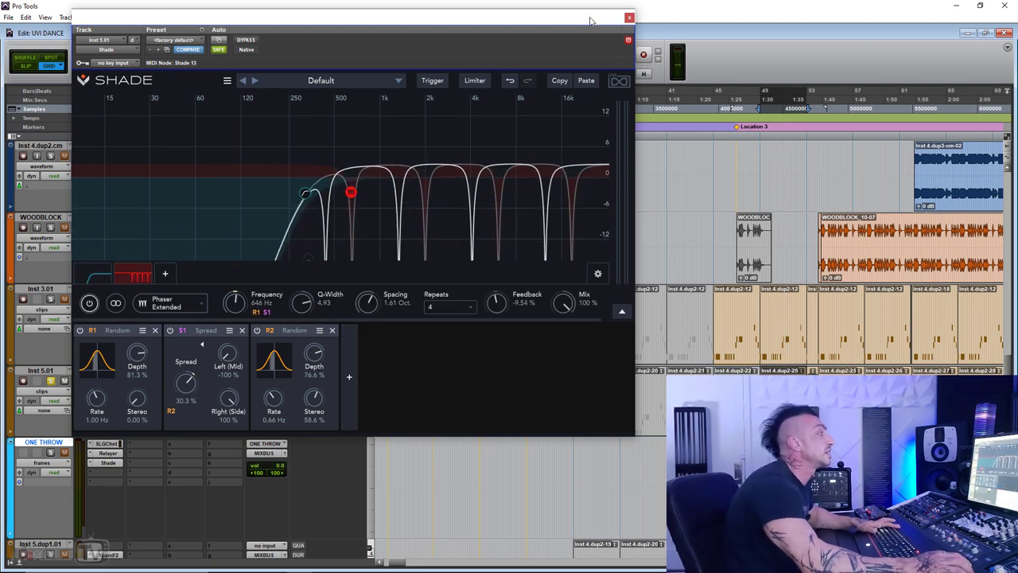
pyautogui.click(628, 18)
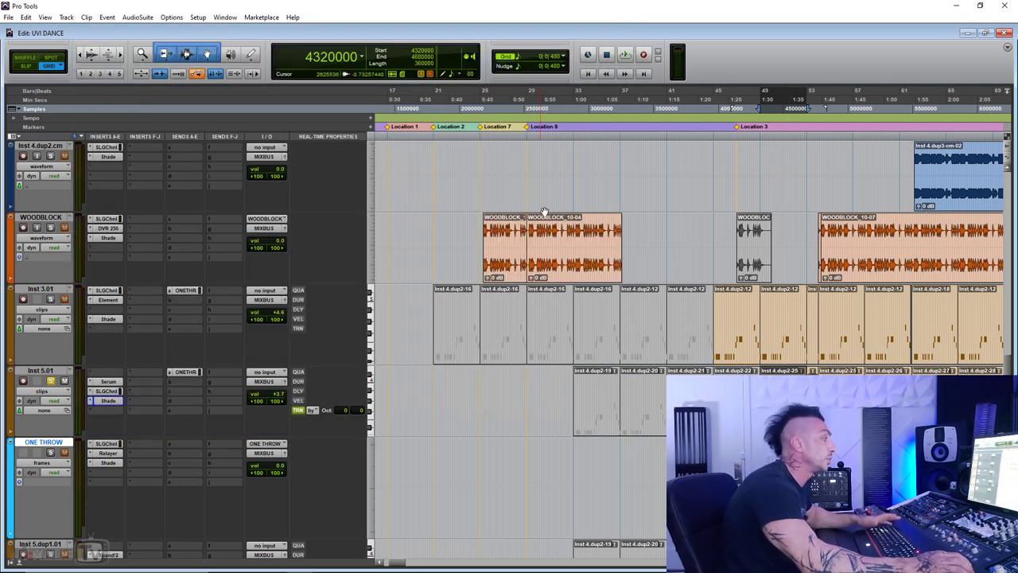
pyautogui.hscroll(3, 592, 356)
pyautogui.click(636, 312)
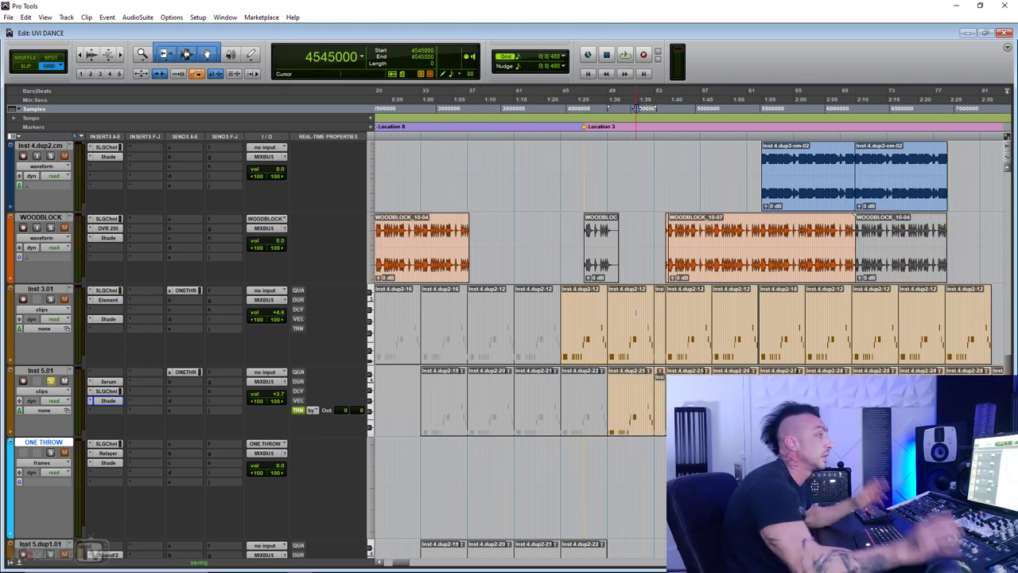
# Play the session while zooming and scrolling across the arrangement and down the tracks
pyautogui.press('space')
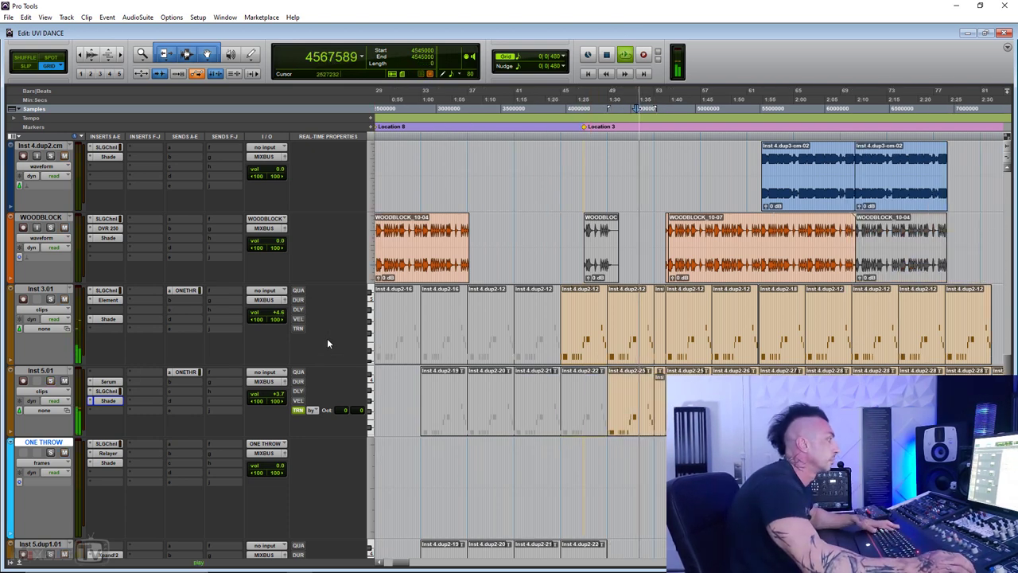
pyautogui.hotkey('ctrl', ']')
pyautogui.hotkey('ctrl', ']')
pyautogui.hotkey('ctrl', ']')
pyautogui.hotkey('ctrl', ']')
pyautogui.hotkey('ctrl', '[')
pyautogui.hotkey('ctrl', '[')
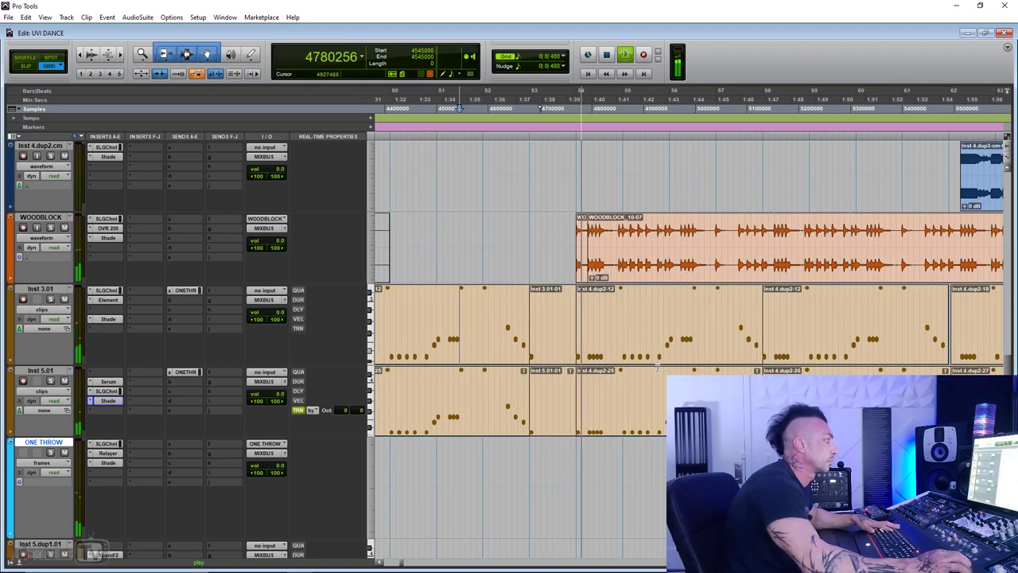
pyautogui.scroll(10, 657, 367)
pyautogui.hotkey('ctrl', '[')
pyautogui.hotkey('ctrl', '[')
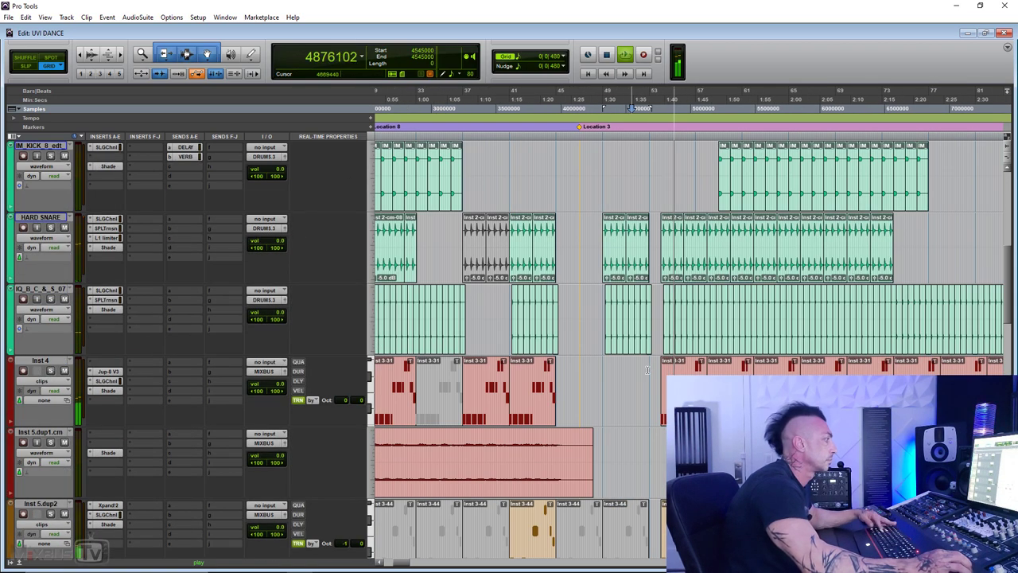
pyautogui.scroll(10, 657, 368)
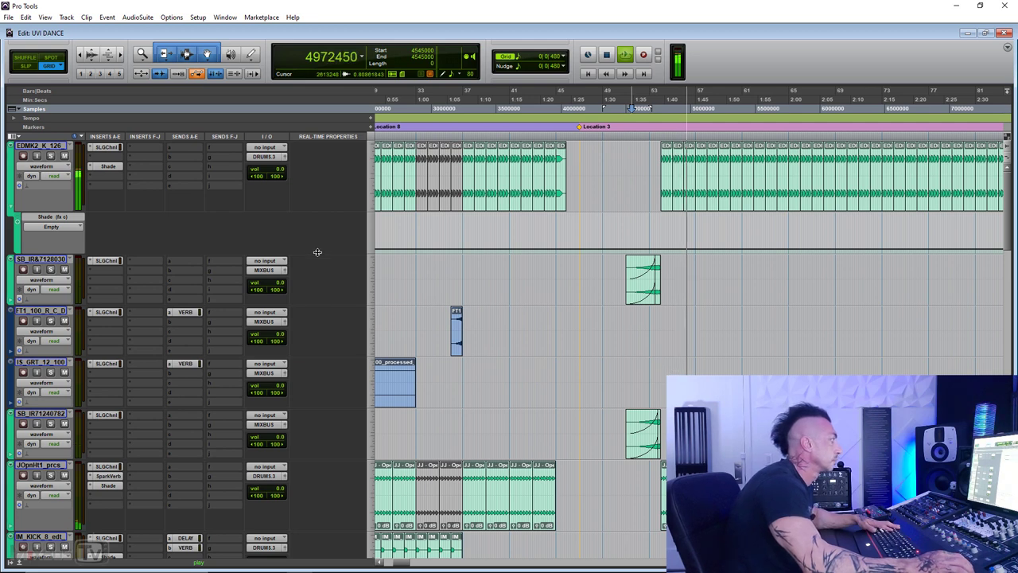
pyautogui.hotkey('ctrl', '[')
pyautogui.scroll(-10, 690, 268)
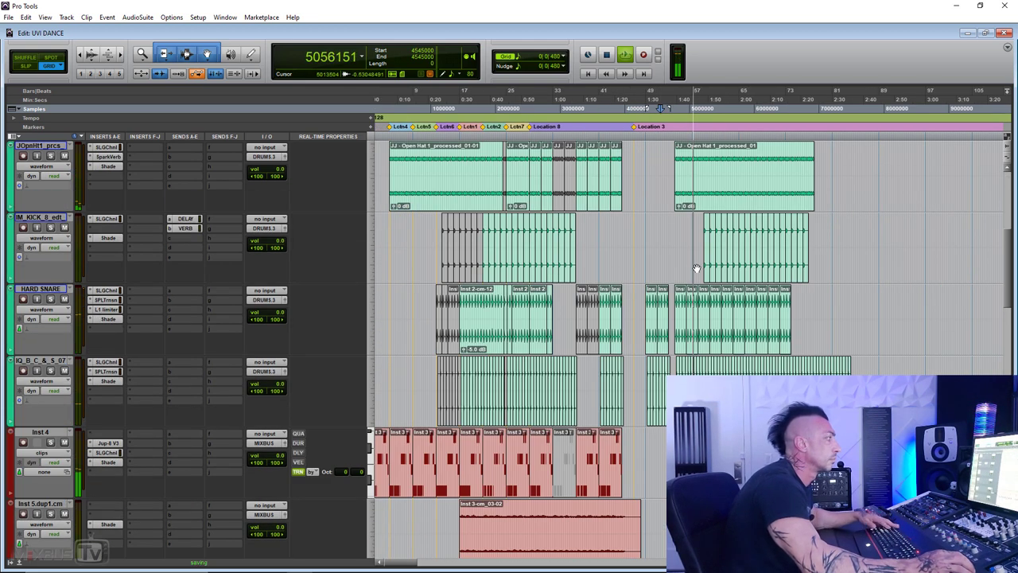
pyautogui.hotkey('ctrl', ']')
pyautogui.hotkey('ctrl', ']')
pyautogui.hotkey('ctrl', ']')
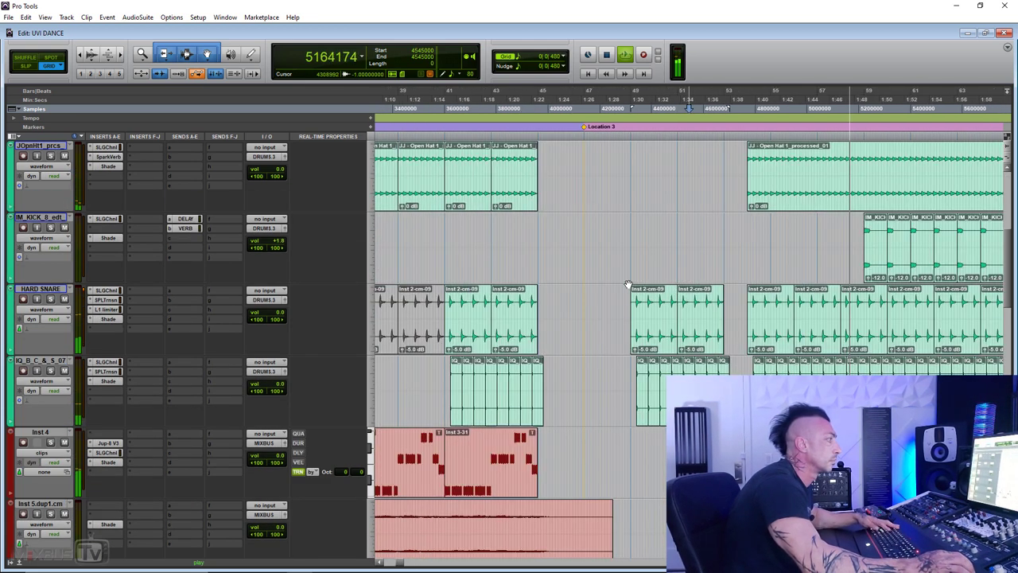
pyautogui.hscroll(5, 628, 285)
pyautogui.scroll(-3, 624, 318)
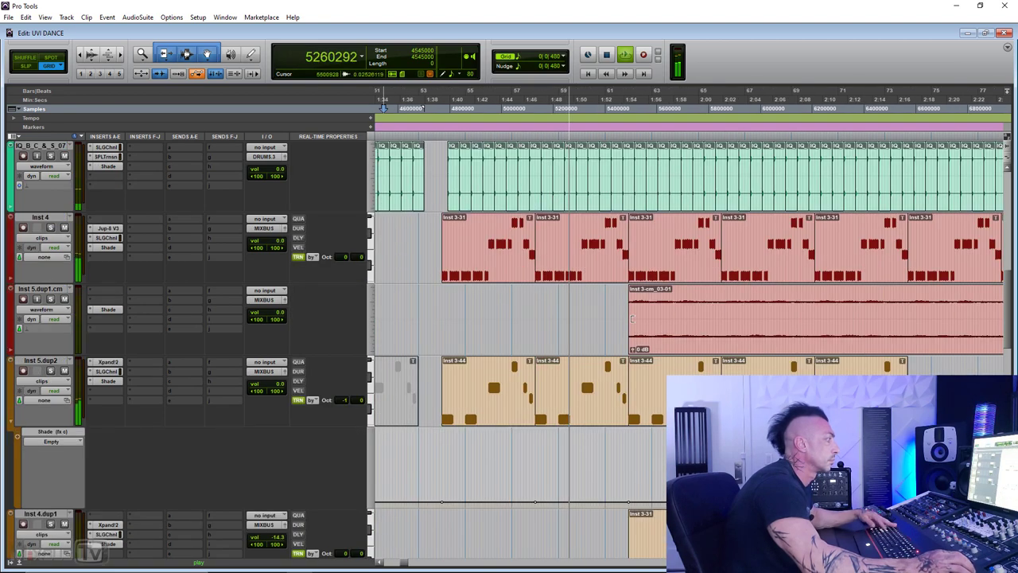
pyautogui.scroll(3, 606, 317)
pyautogui.scroll(-3, 588, 302)
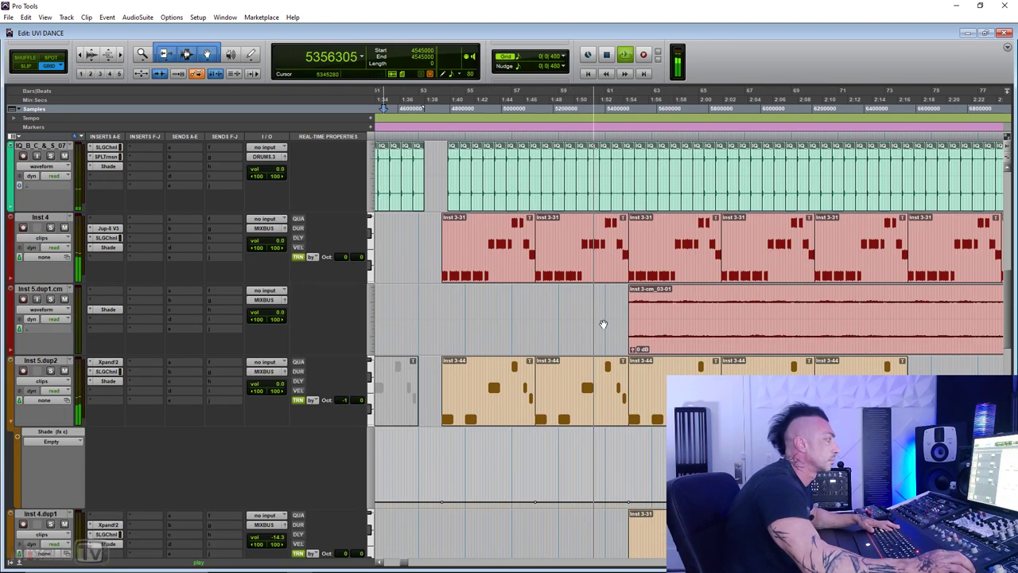
pyautogui.scroll(-2, 612, 343)
pyautogui.scroll(-5, 597, 342)
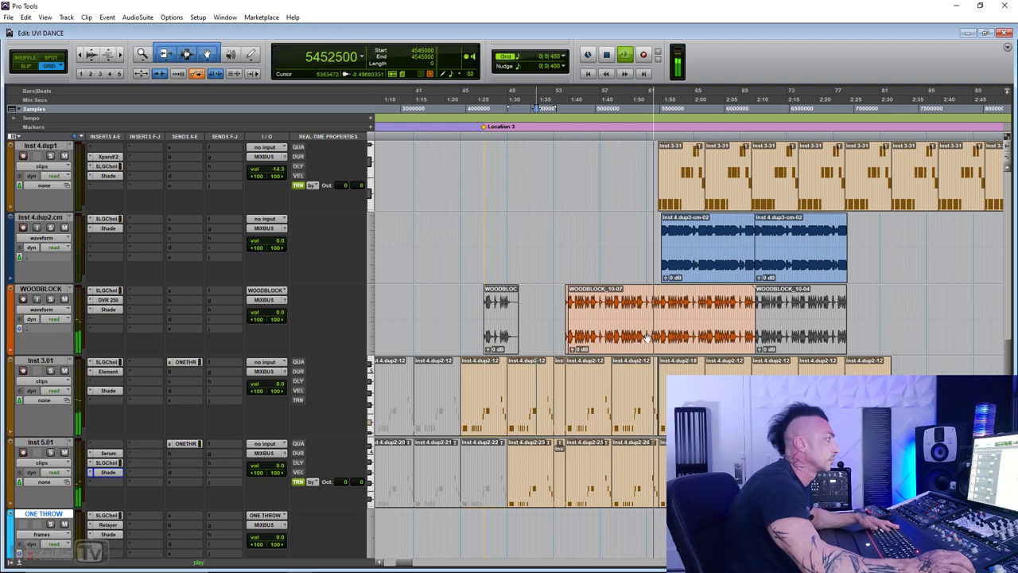
pyautogui.hscroll(3, 654, 338)
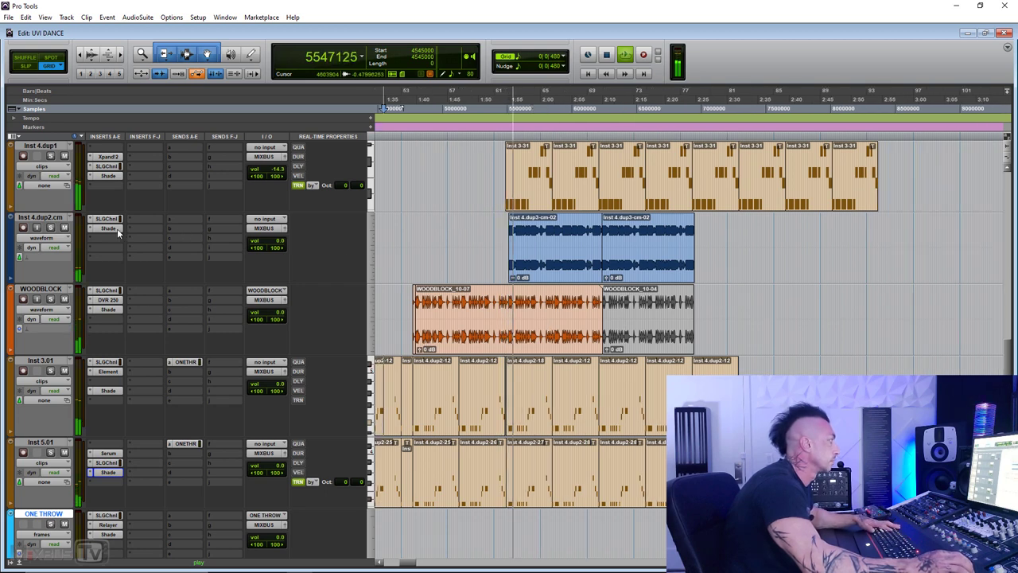
# Briefly check the Inst 4.dup2.cm Shade, then toggle the timeline zoom in and back out
pyautogui.click(109, 228)
pyautogui.click(511, 18)
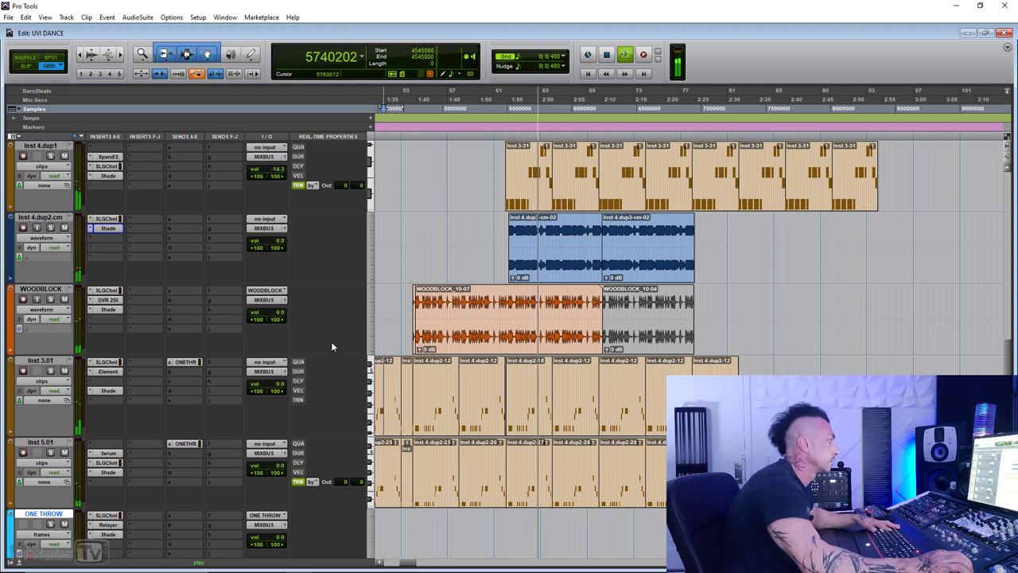
pyautogui.hotkey('ctrl', ']')
pyautogui.hotkey('ctrl', '[')
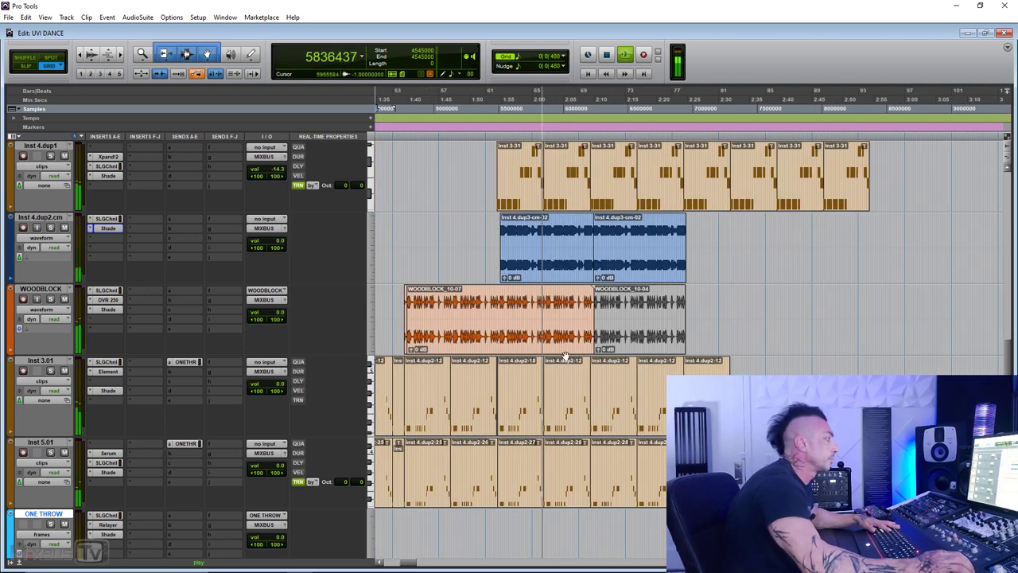
# Open the 2BUS Shade and review the blue band's filter types, keeping it a Peak
pyautogui.scroll(-10, 266, 397)
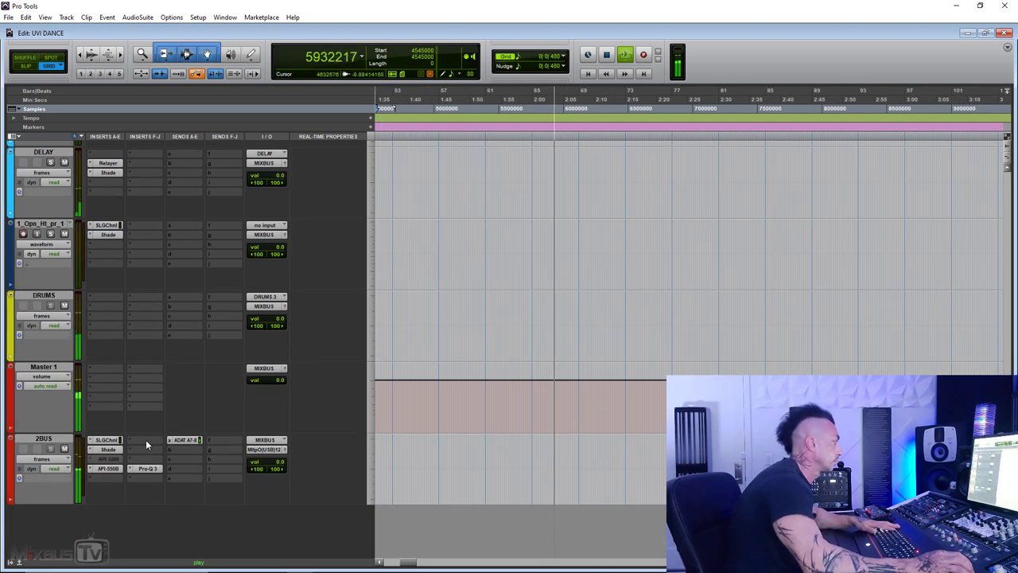
pyautogui.click(109, 450)
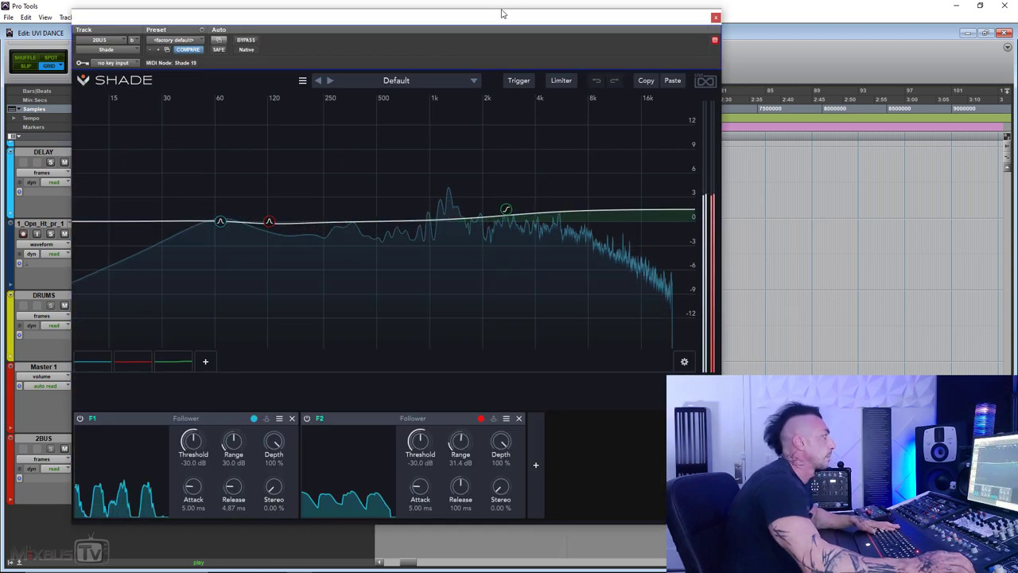
pyautogui.moveTo(367, 7); pyautogui.dragTo(316, 7)
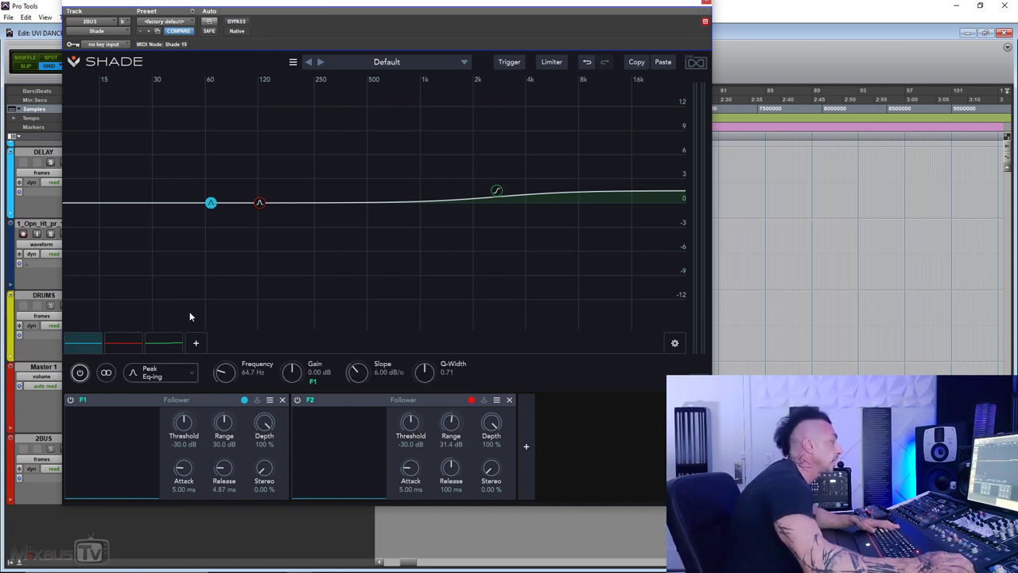
pyautogui.click(163, 373)
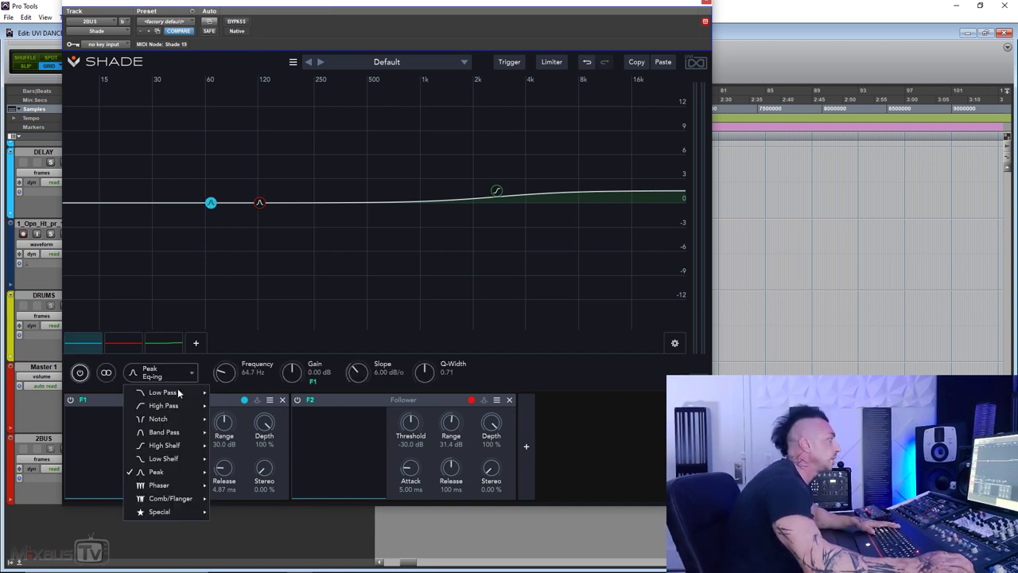
pyautogui.moveTo(187, 469)
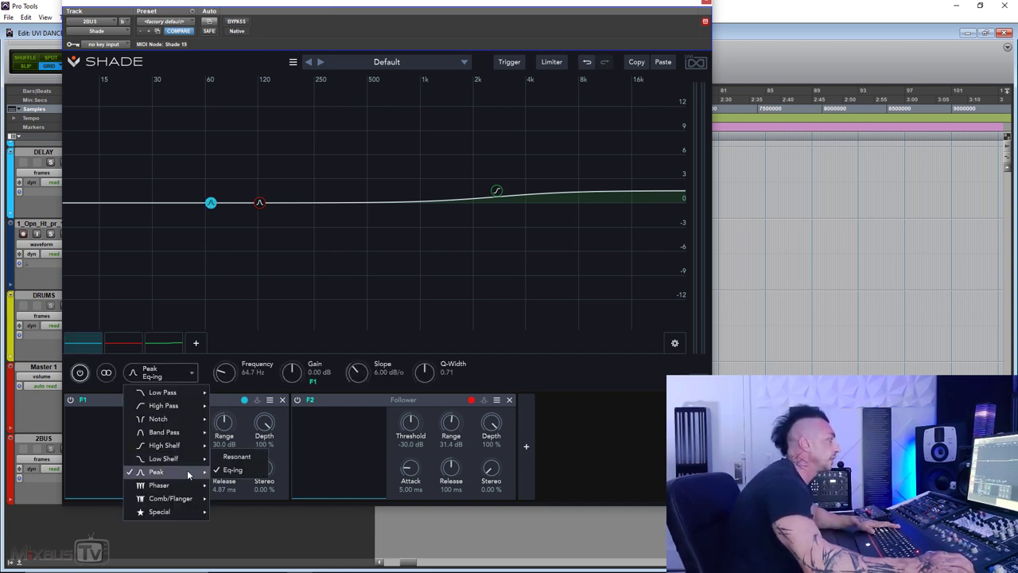
pyautogui.click(212, 204)
pyautogui.rightClick(211, 204)
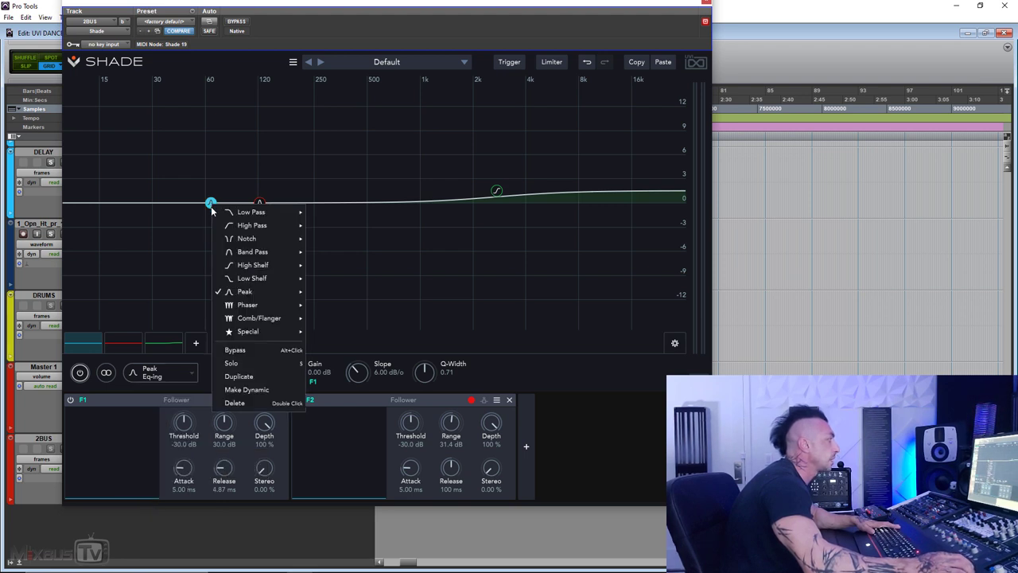
pyautogui.click(176, 373)
pyautogui.moveTo(189, 459)
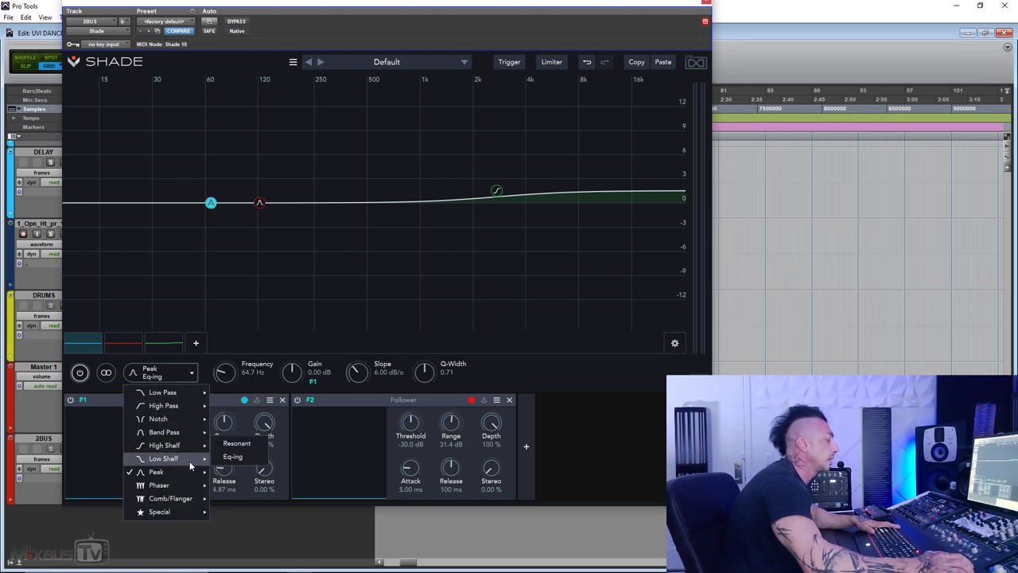
pyautogui.click(245, 360)
# Play the mix and A/B the 2BUS Shade EQ against bypass
pyautogui.press('space')
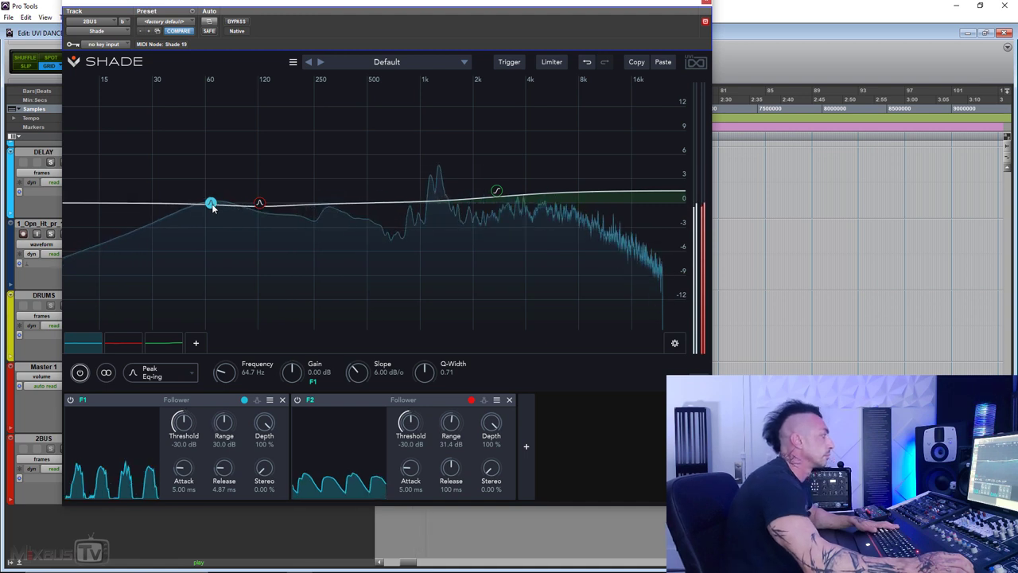
pyautogui.click(238, 22)
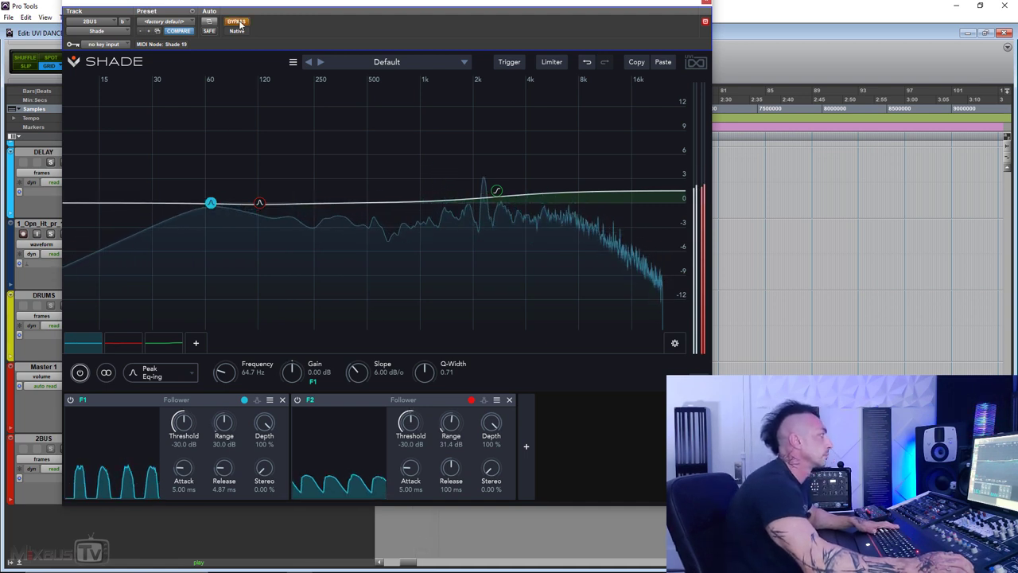
pyautogui.click(238, 22)
pyautogui.press('space')
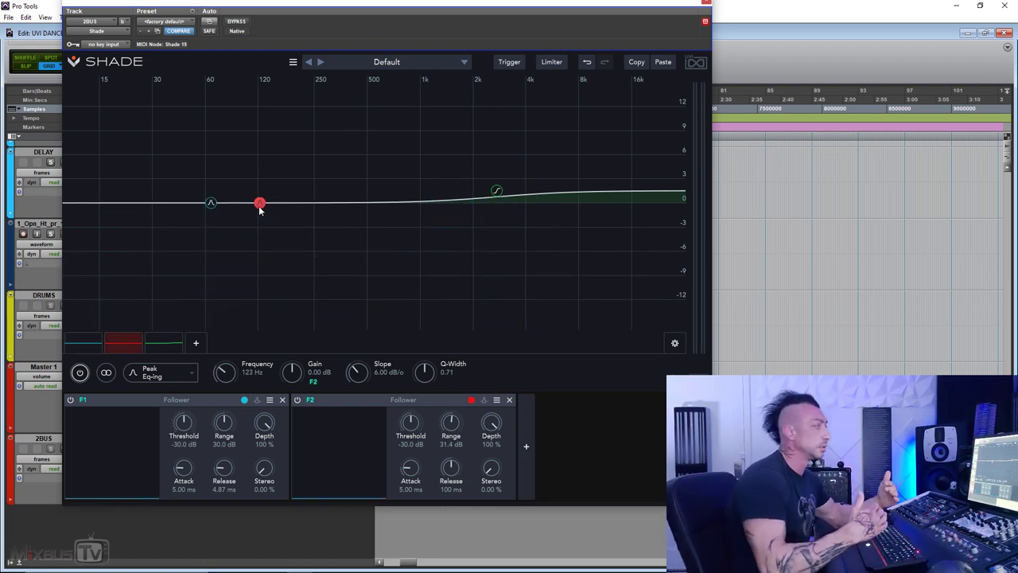
pyautogui.click(210, 204)
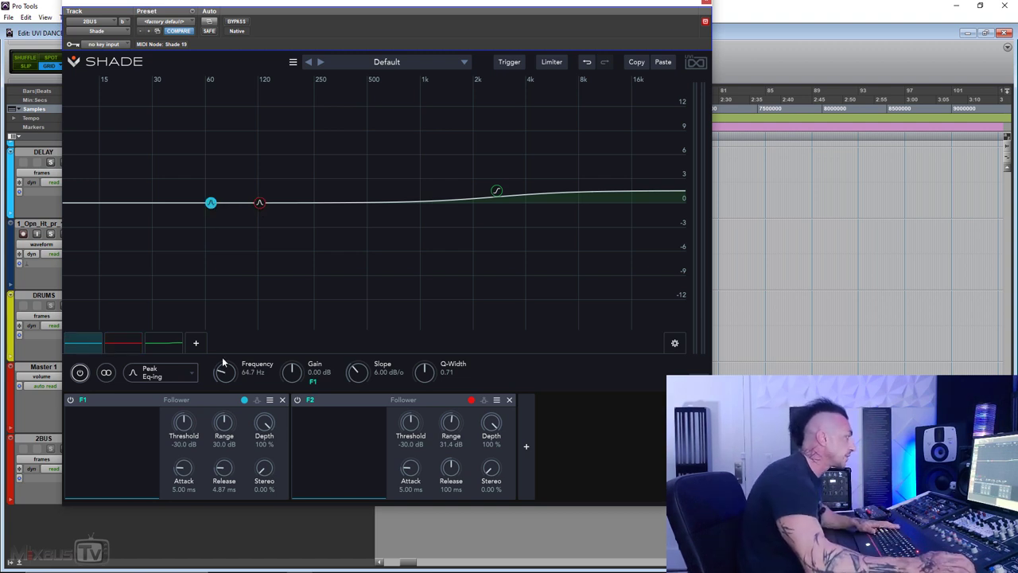
pyautogui.click(258, 203)
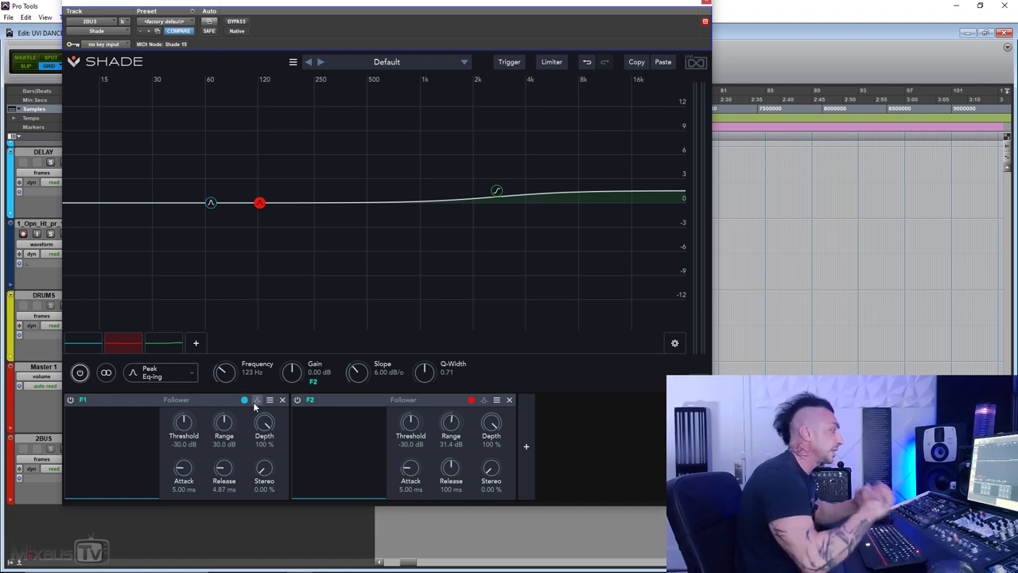
pyautogui.press('space')
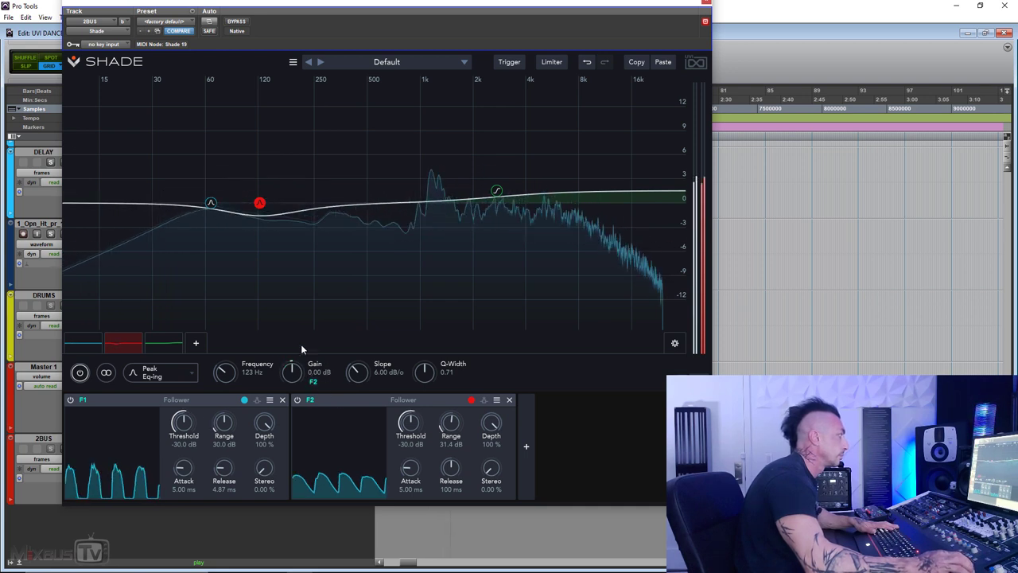
pyautogui.click(96, 349)
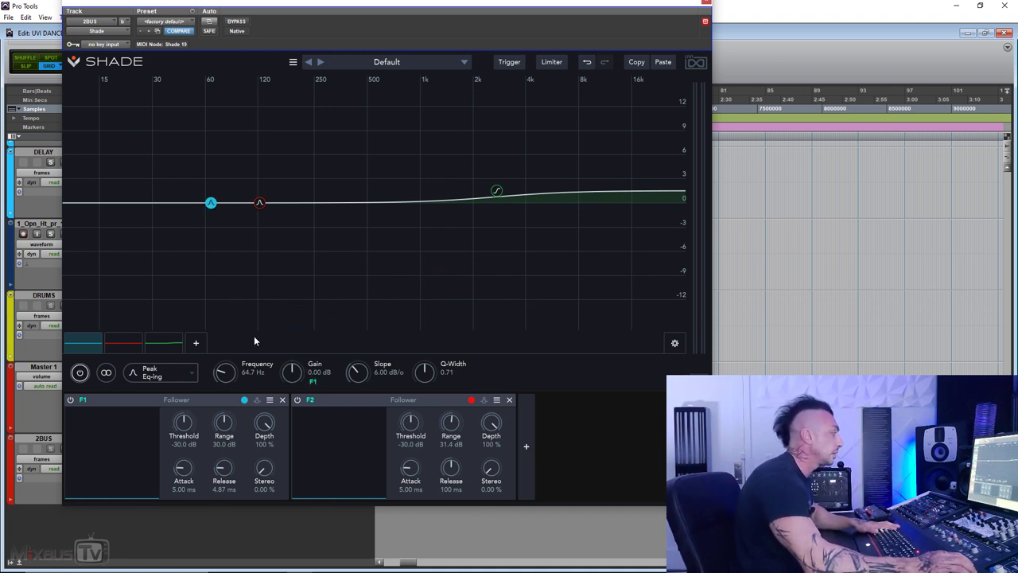
pyautogui.press('space')
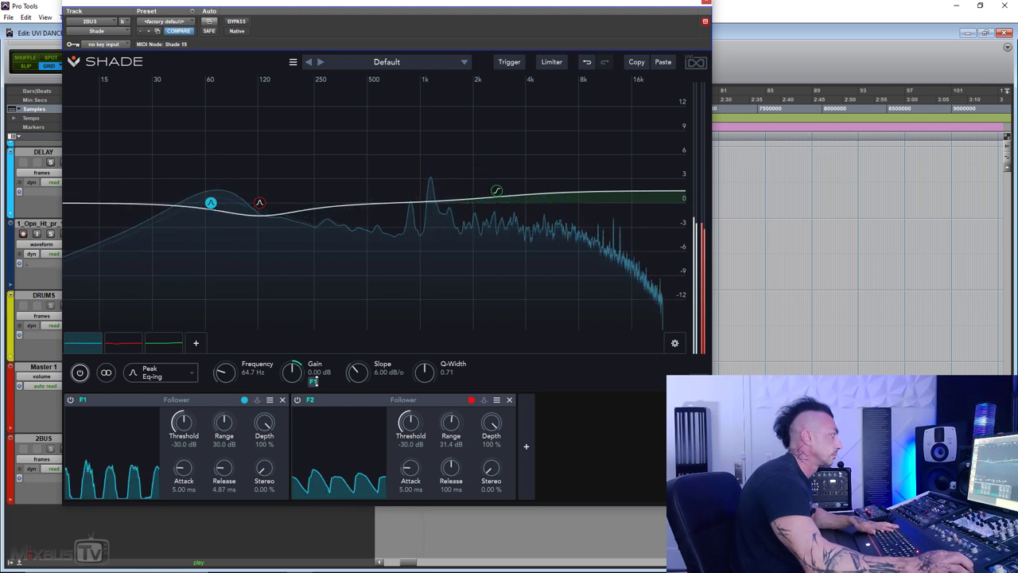
pyautogui.click(129, 344)
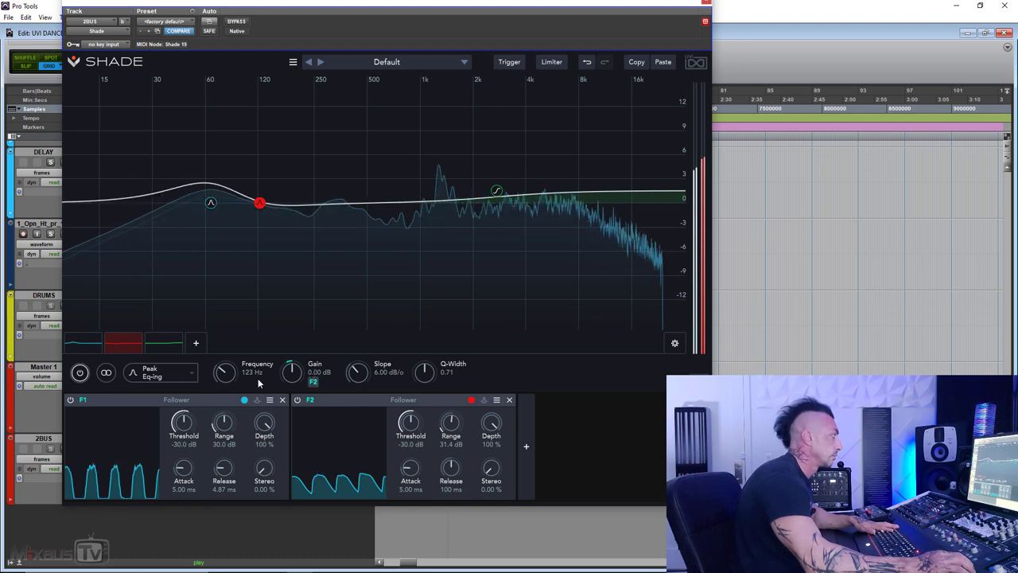
pyautogui.click(83, 344)
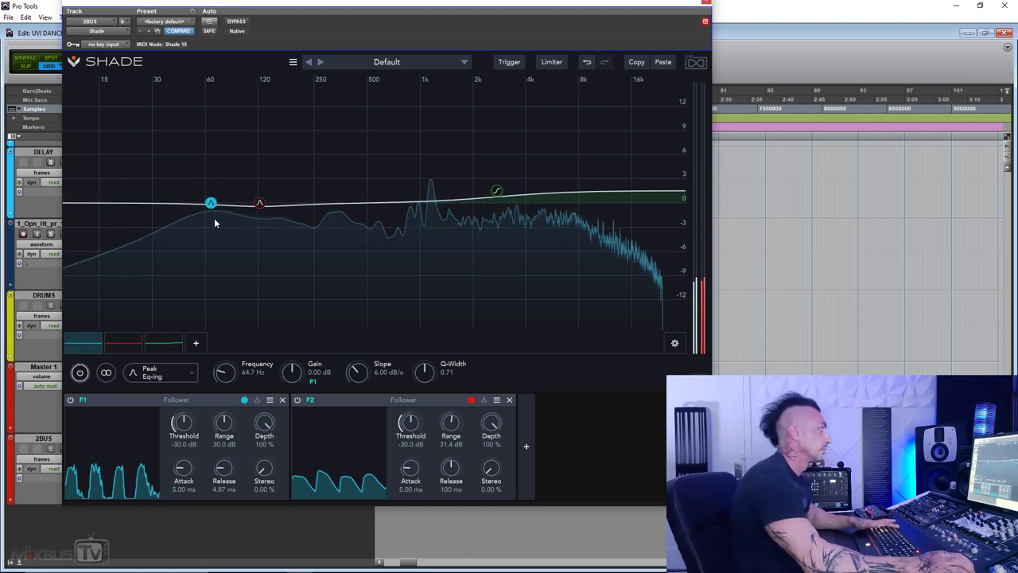
pyautogui.click(140, 345)
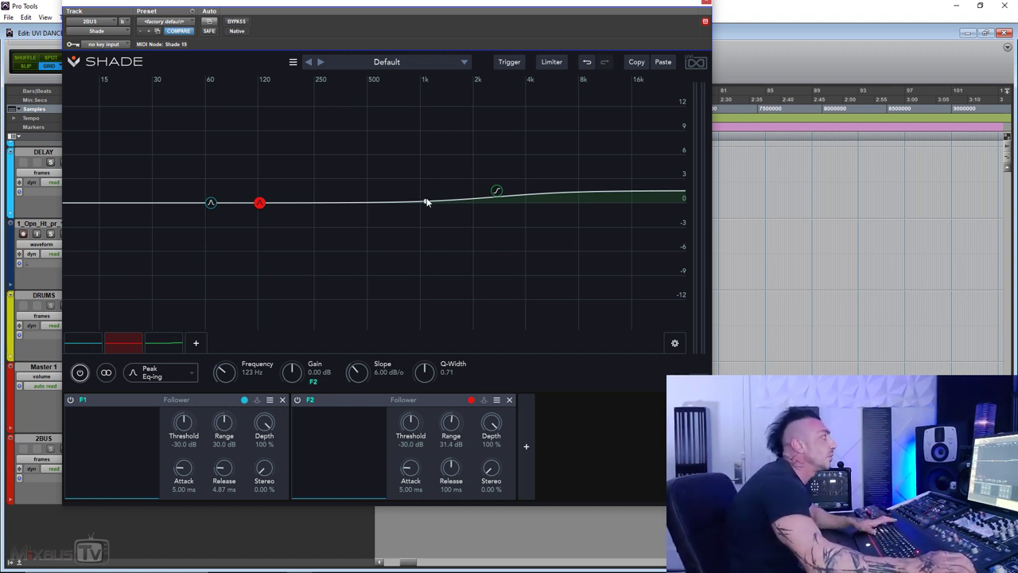
pyautogui.click(495, 193)
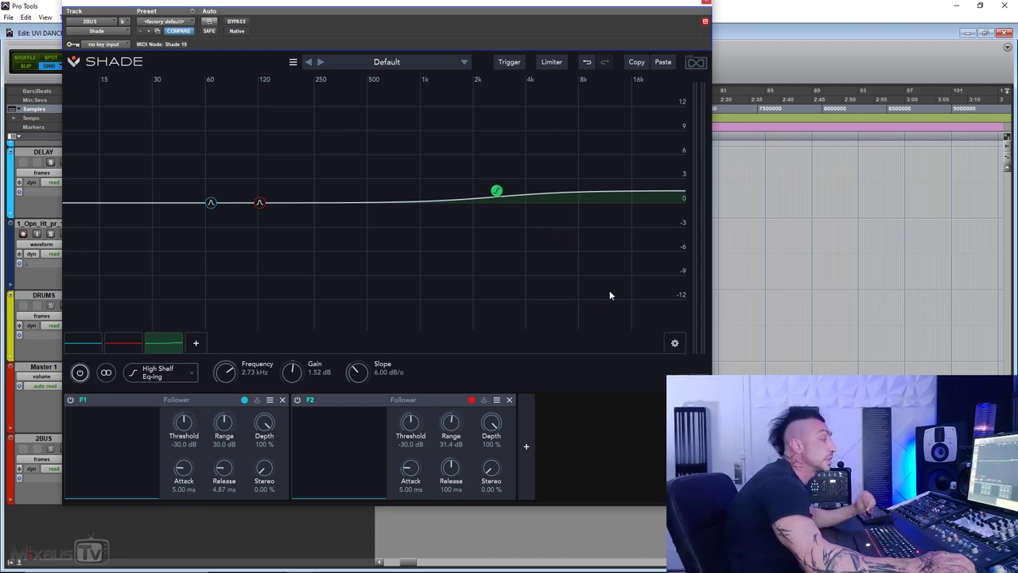
# Add a band near 777 Hz and try Classic, Extended, Notch Multi Resonant and Band Pass Resonant phasers
pyautogui.moveTo(711, 505); pyautogui.dragTo(590, 383)
pyautogui.rightClick(335, 142)
pyautogui.moveTo(360, 246)
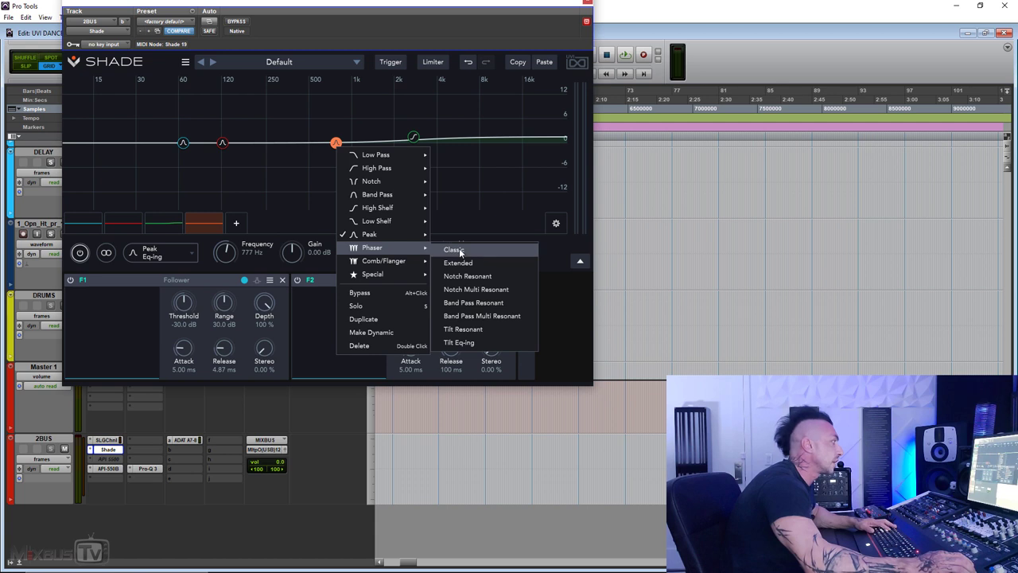
pyautogui.click(445, 250)
pyautogui.rightClick(335, 142)
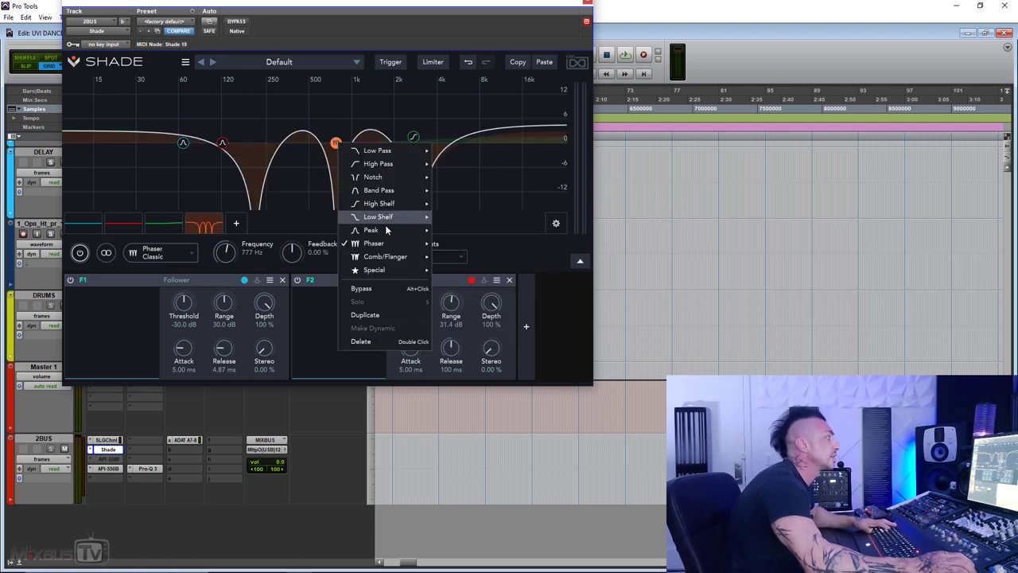
pyautogui.moveTo(407, 246)
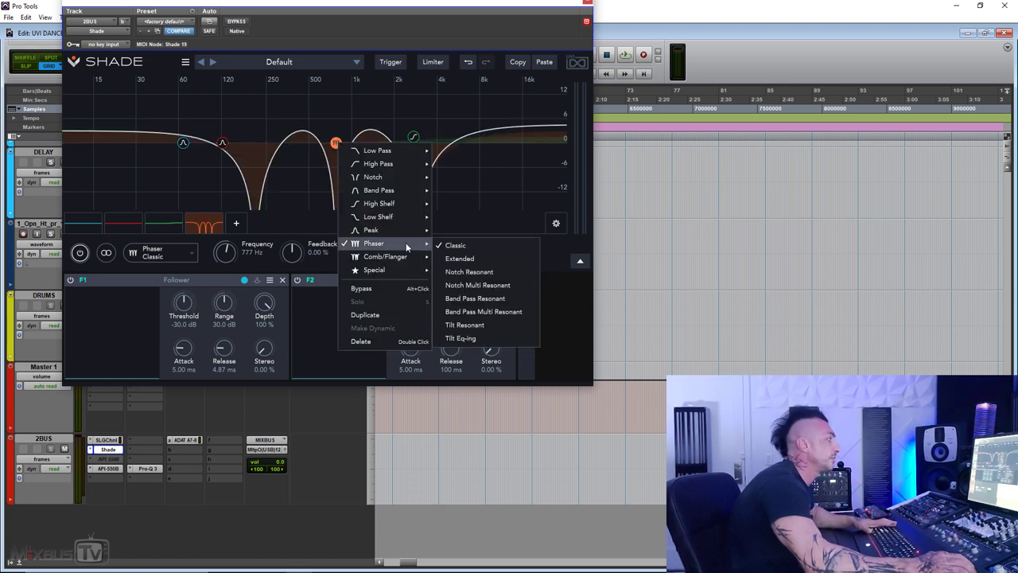
pyautogui.click(459, 259)
pyautogui.rightClick(332, 147)
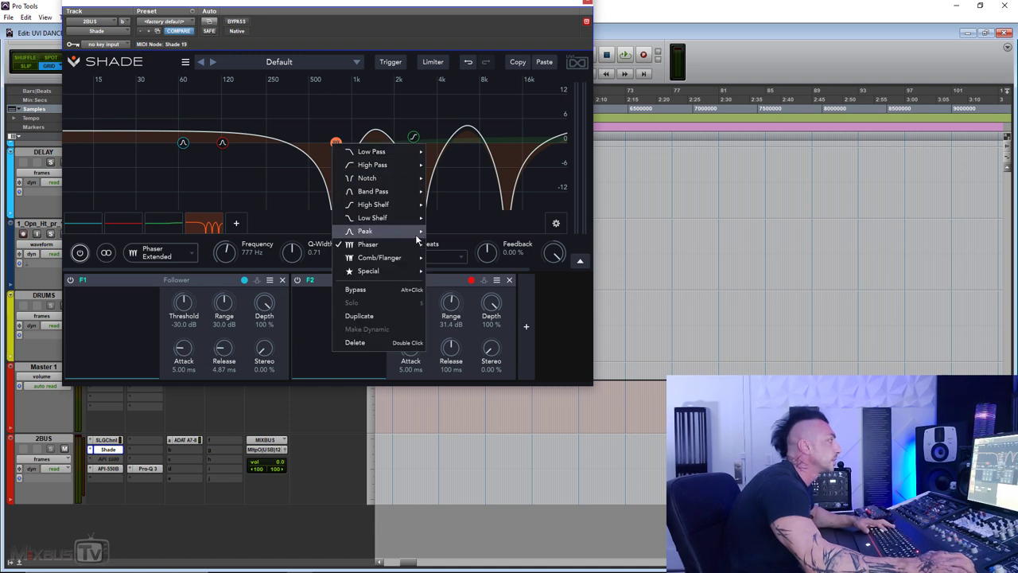
pyautogui.moveTo(368, 244)
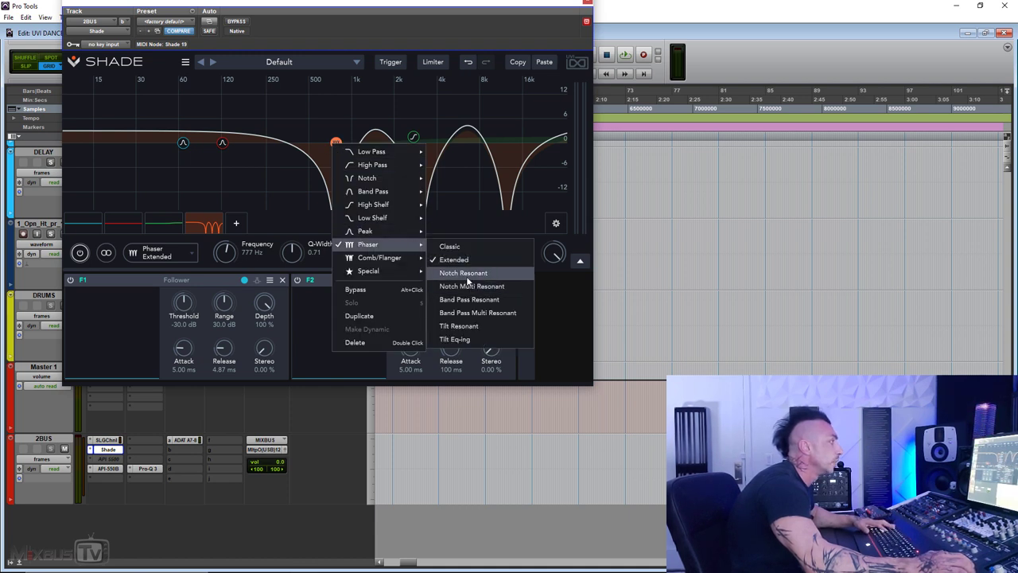
pyautogui.click(469, 285)
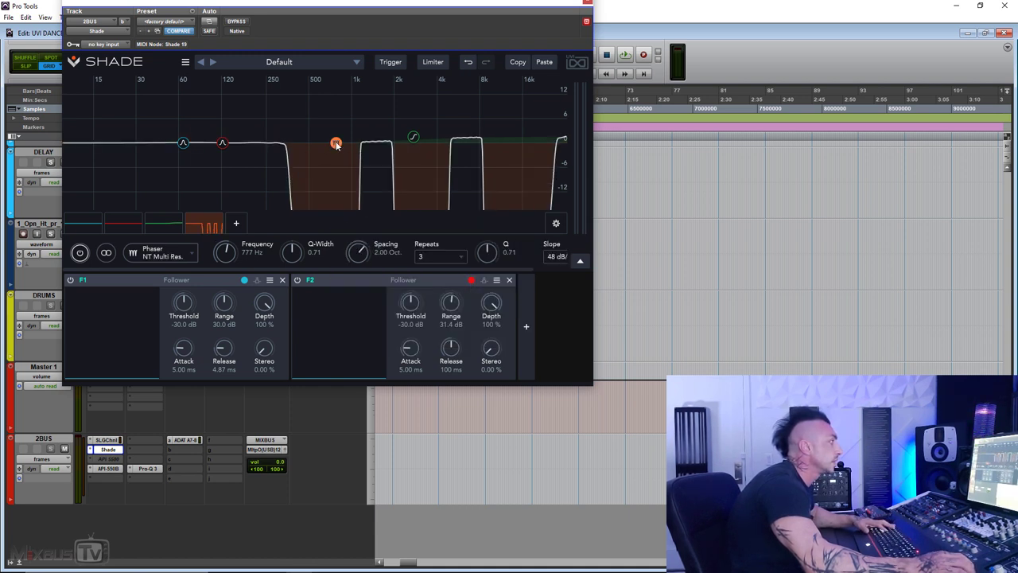
pyautogui.rightClick(335, 144)
pyautogui.moveTo(371, 241)
pyautogui.click(465, 296)
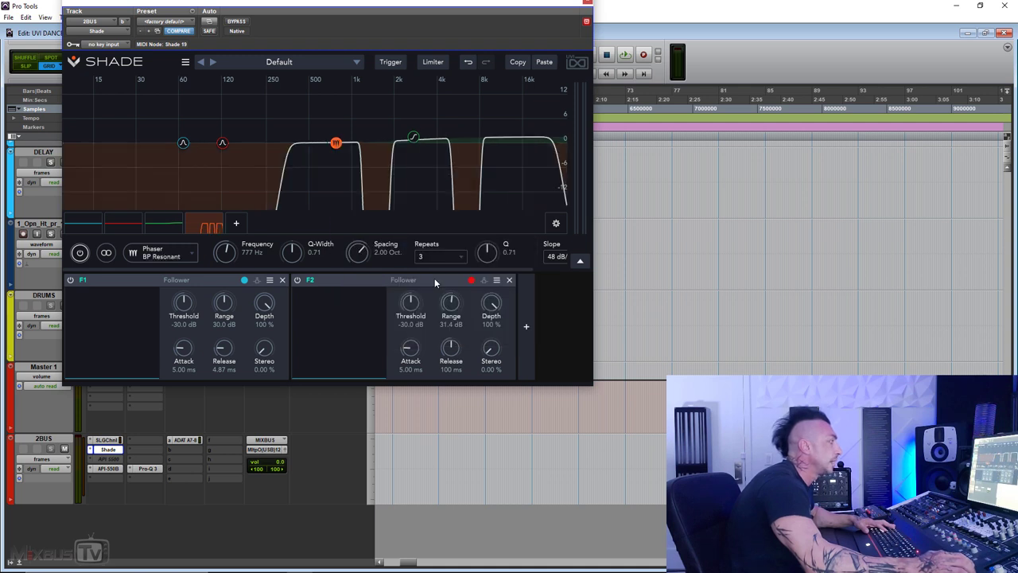
# Try the band as a Special Tilt at 3.77 dB, then settle on a Special Xpander
pyautogui.rightClick(338, 144)
pyautogui.click(461, 238)
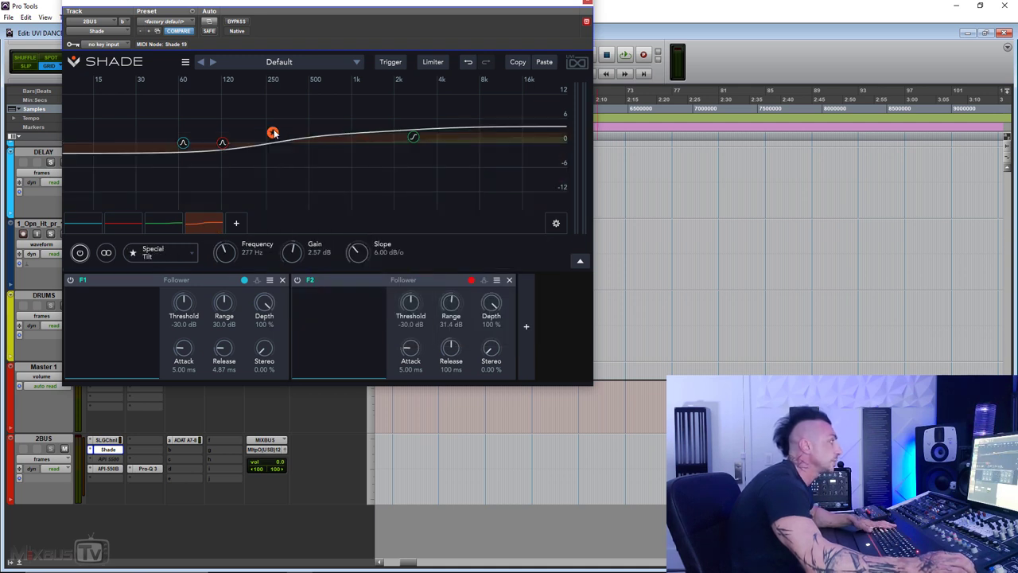
pyautogui.moveTo(293, 253); pyautogui.dragTo(278, 163)
pyautogui.rightClick(271, 135)
pyautogui.moveTo(328, 259)
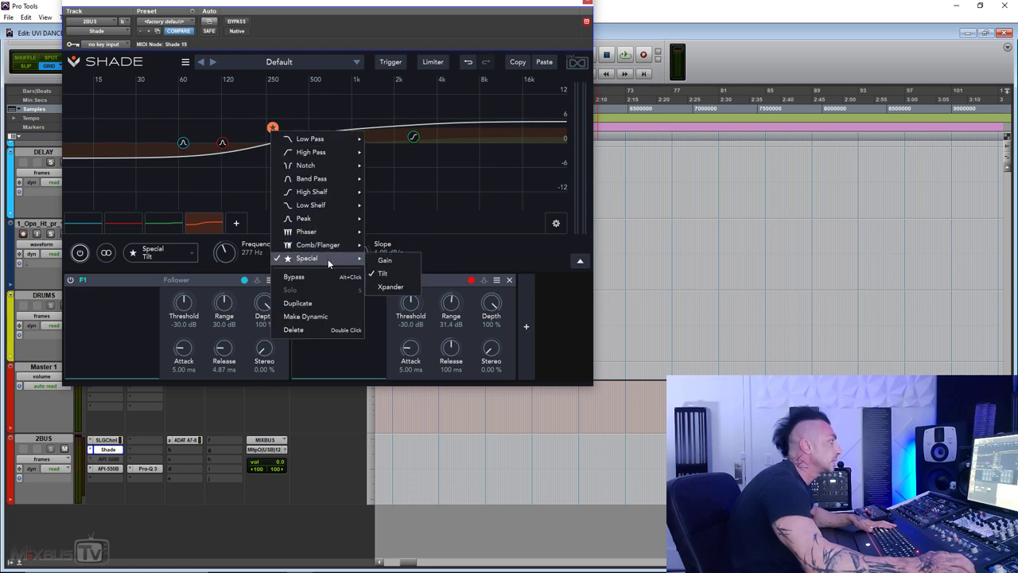
pyautogui.click(390, 280)
pyautogui.moveTo(385, 268); pyautogui.dragTo(430, 268)
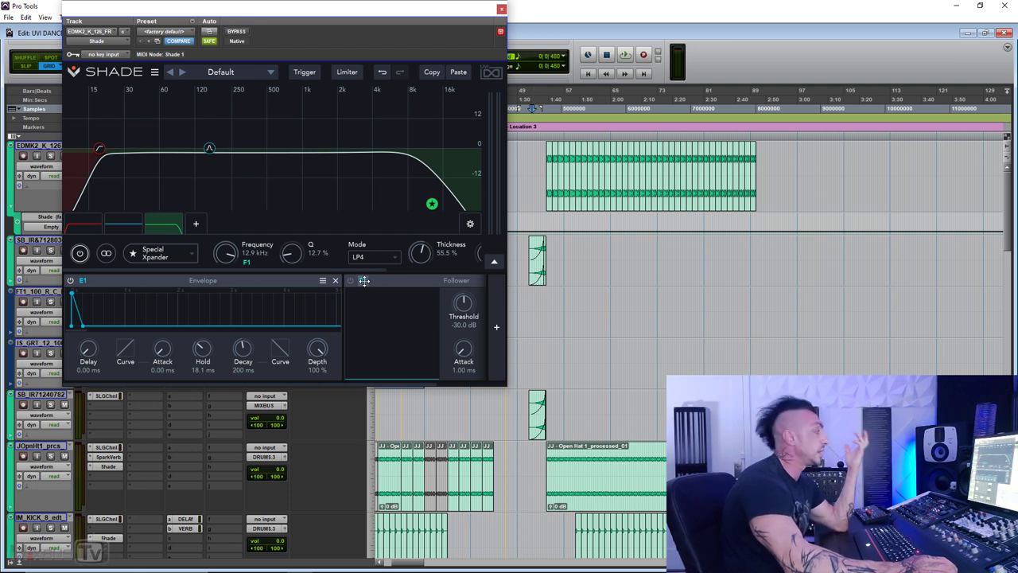
# Assign follower F1 to also modulate the Xpander band's Q
pyautogui.moveTo(362, 278); pyautogui.dragTo(293, 253)
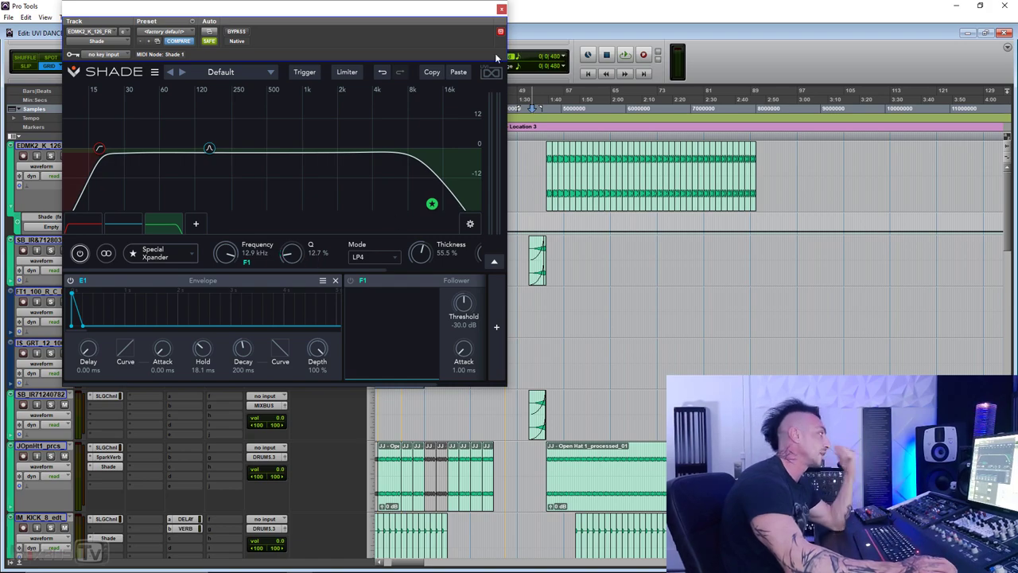